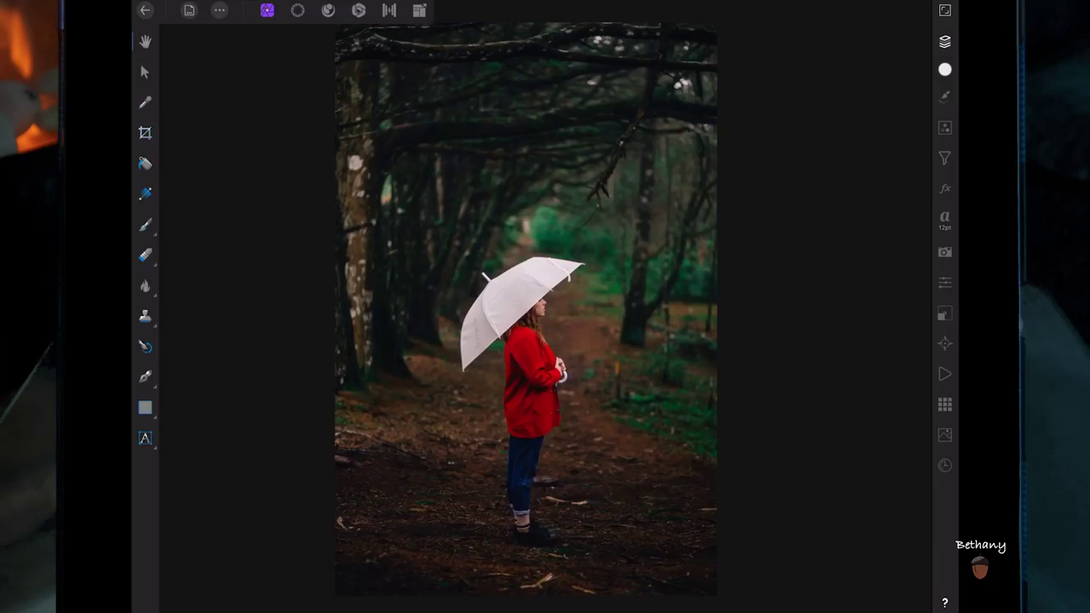
# Place the rain-streak texture over the forest photo, enlarged past its edges and tilted about 13°
pyautogui.moveTo(352, 465); pyautogui.dragTo(354, 545)
pyautogui.moveTo(610, 287)
pyautogui.mouseDown()
pyautogui.moveTo(631, 178)
pyautogui.moveTo(704, 12)
pyautogui.mouseUp()
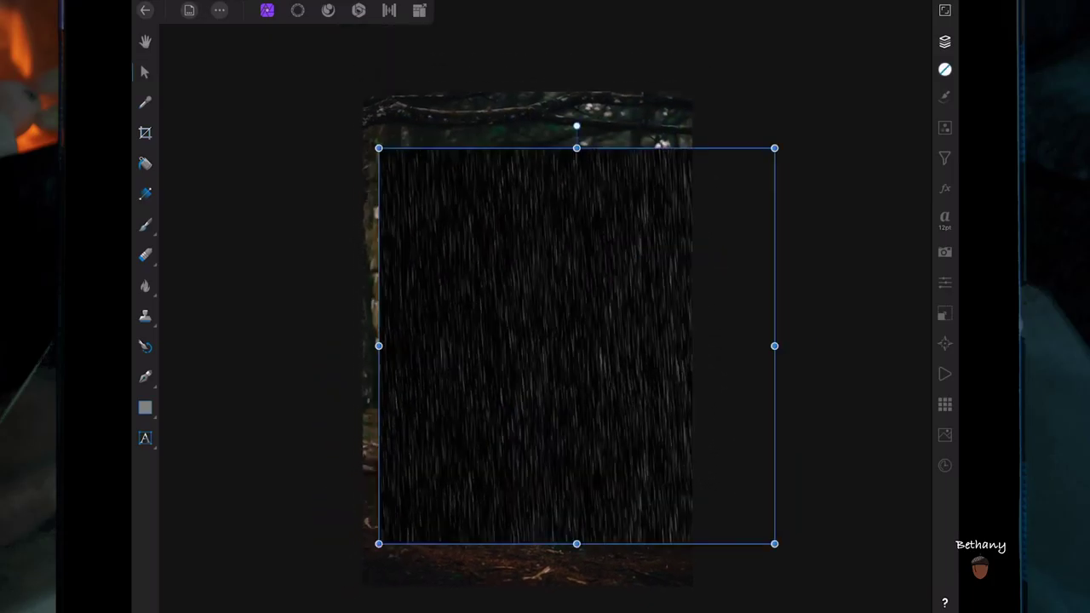
pyautogui.moveTo(577, 346); pyautogui.dragTo(543, 429)
pyautogui.moveTo(742, 232); pyautogui.dragTo(883, 91)
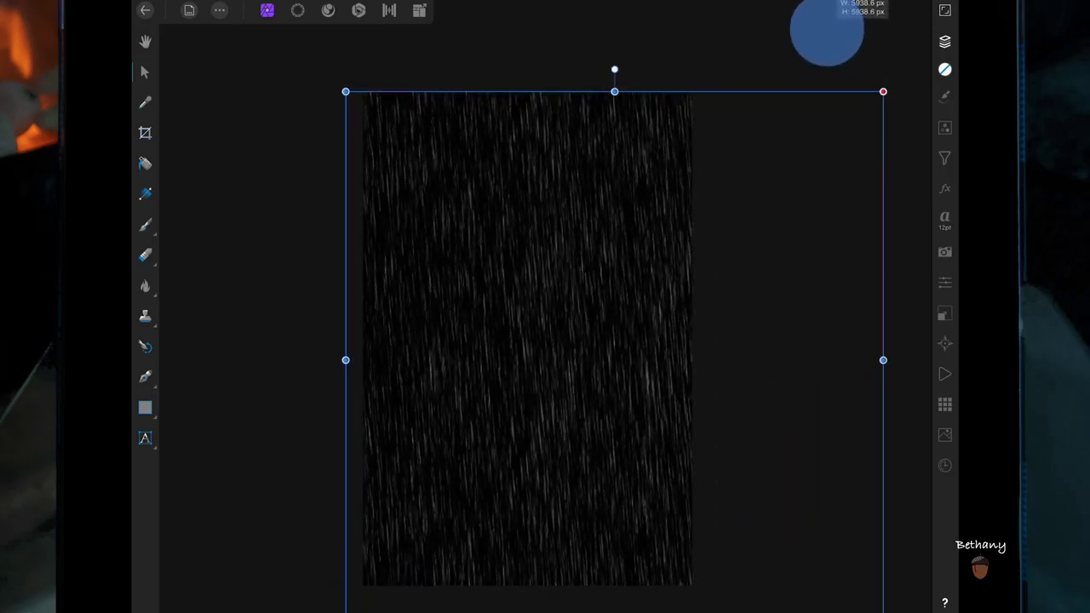
pyautogui.moveTo(729, 246); pyautogui.dragTo(571, 250)
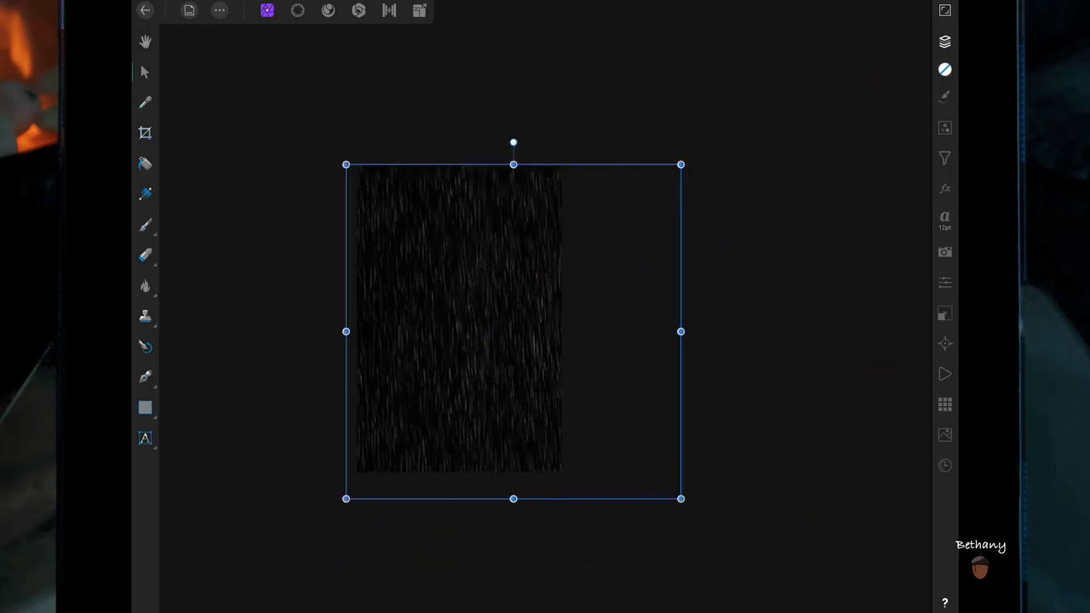
pyautogui.moveTo(510, 141); pyautogui.dragTo(425, 84)
pyautogui.moveTo(614, 117); pyautogui.dragTo(606, 58)
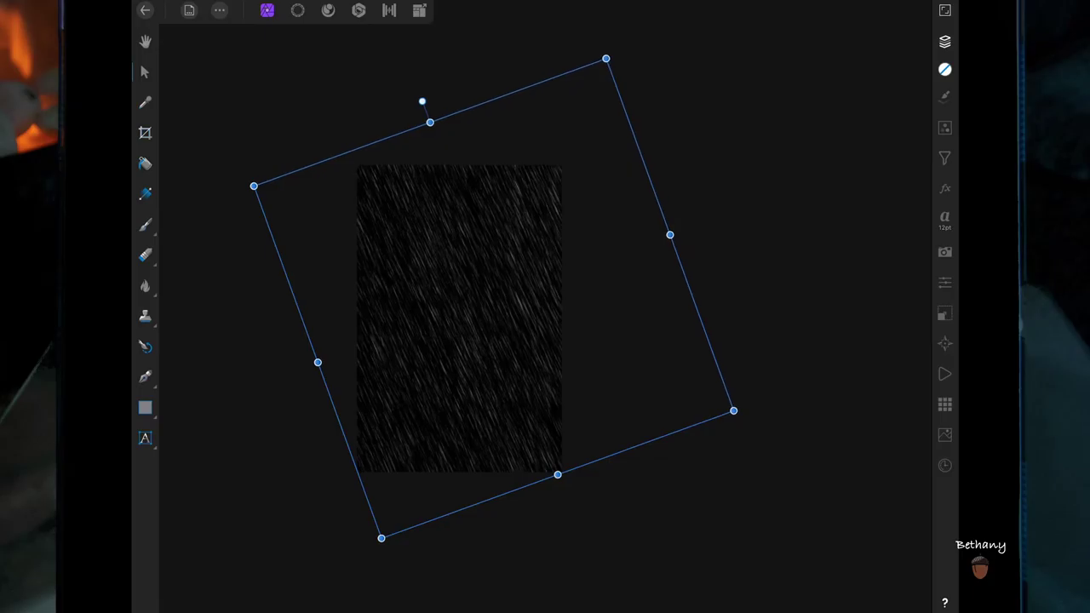
# Set the rain layer to Screen blend mode at 79% opacity
pyautogui.click(944, 40)
pyautogui.click(912, 76)
pyautogui.click(836, 121)
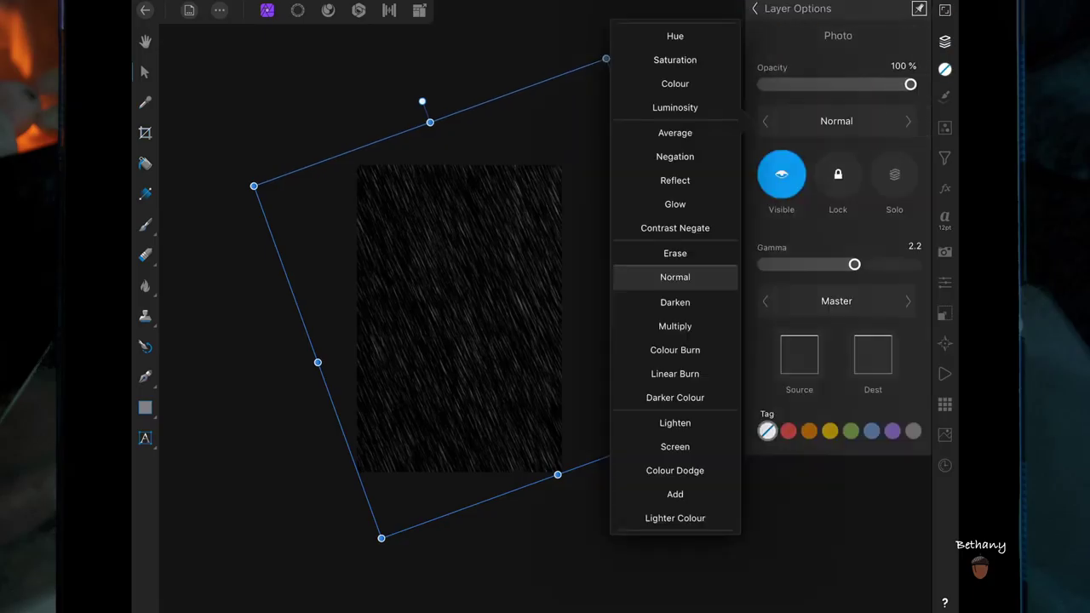
pyautogui.click(694, 447)
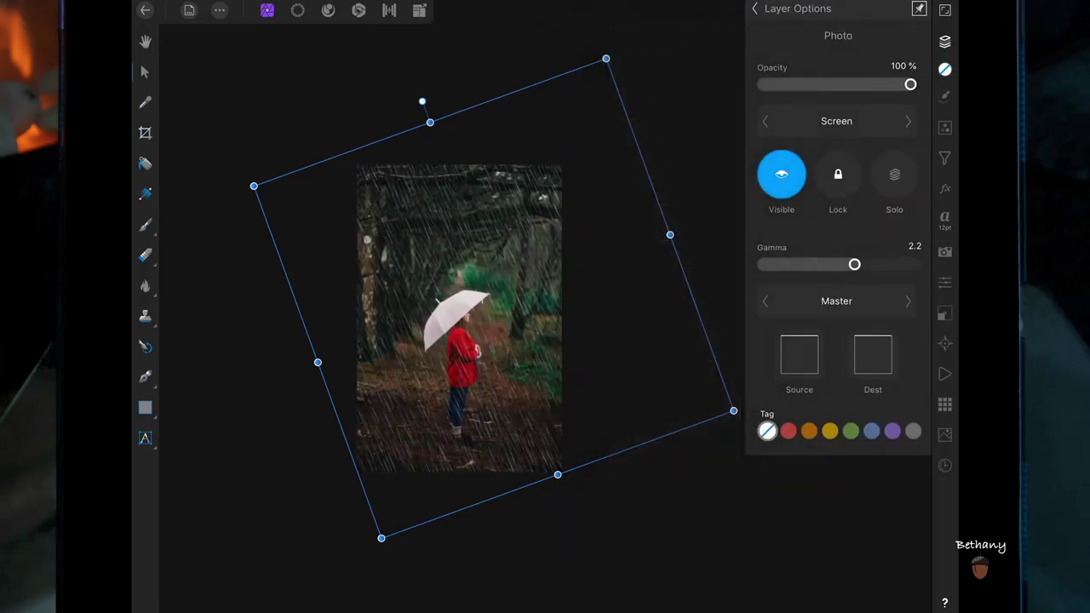
pyautogui.moveTo(910, 85); pyautogui.dragTo(879, 84)
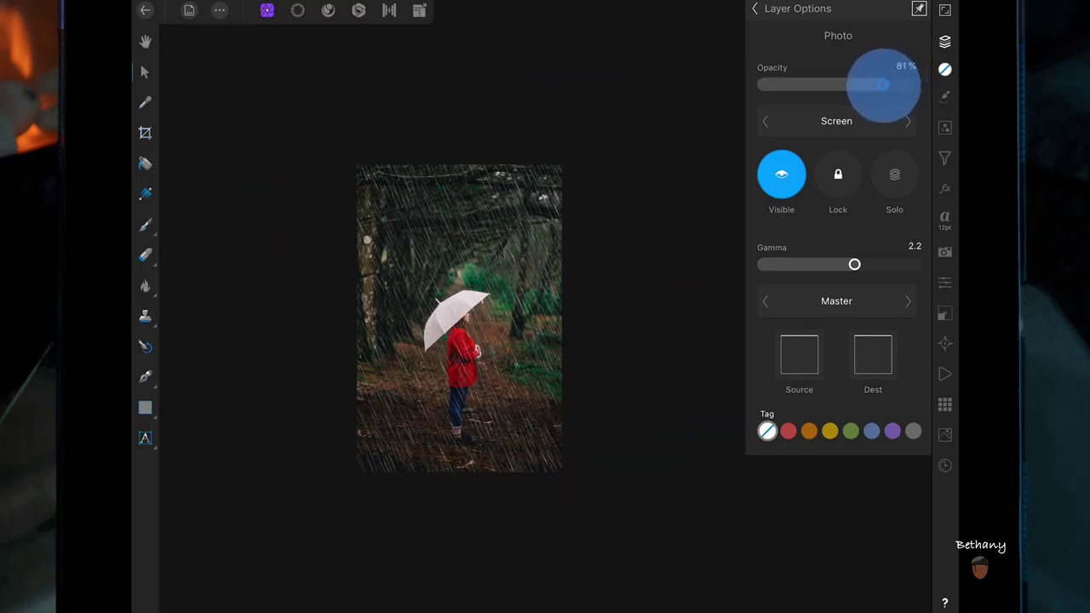
pyautogui.moveTo(381, 538); pyautogui.dragTo(377, 546)
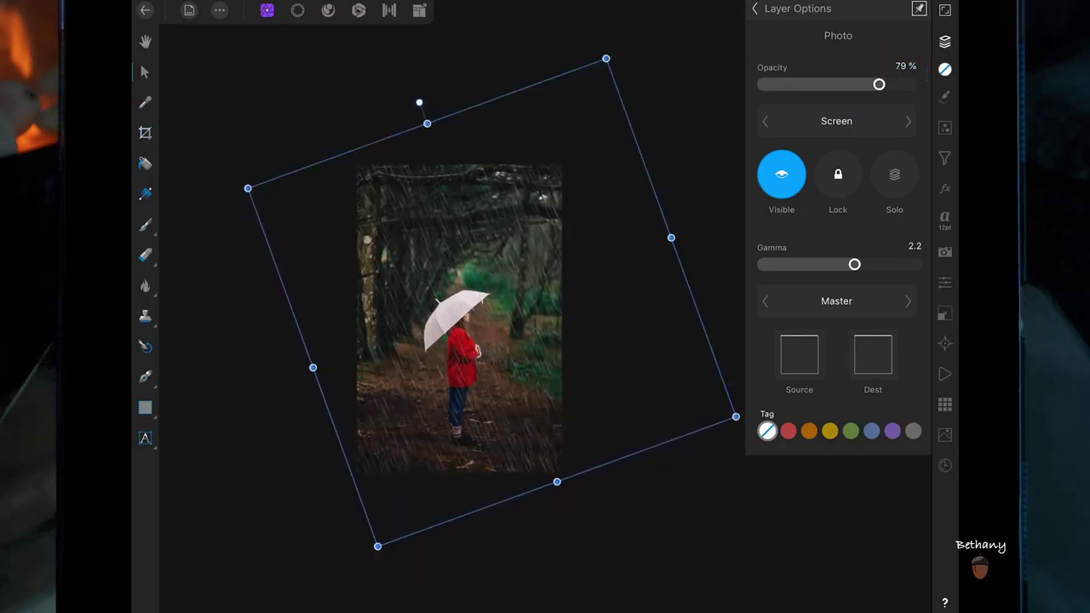
# Duplicate the rain layer, rotate the copy to a different angle, and lower its opacity to 50%
pyautogui.click(486, 389)
pyautogui.click(446, 362)
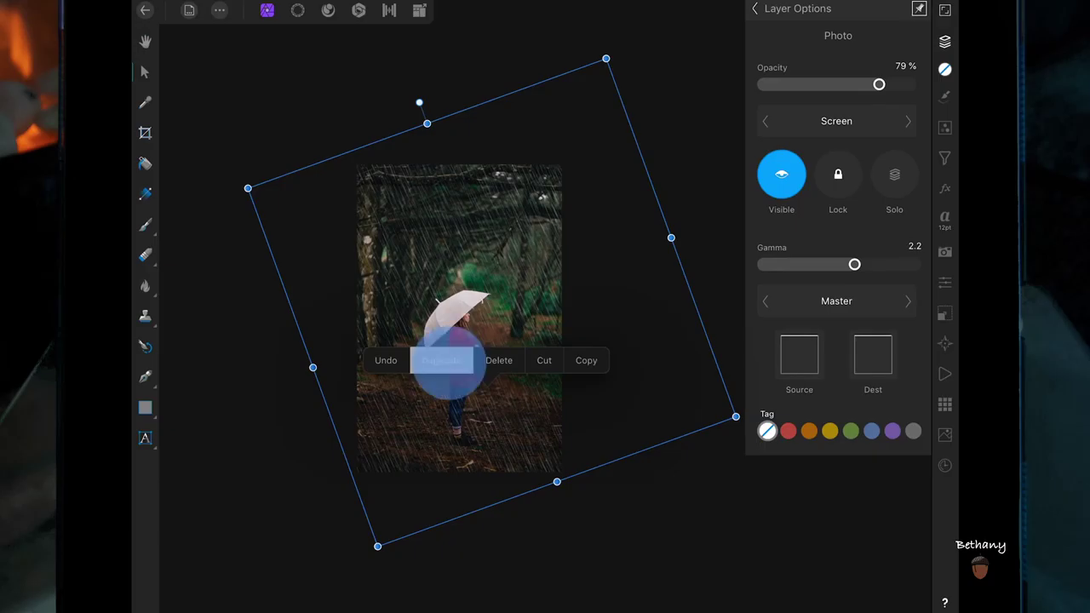
pyautogui.moveTo(584, 297); pyautogui.dragTo(596, 304)
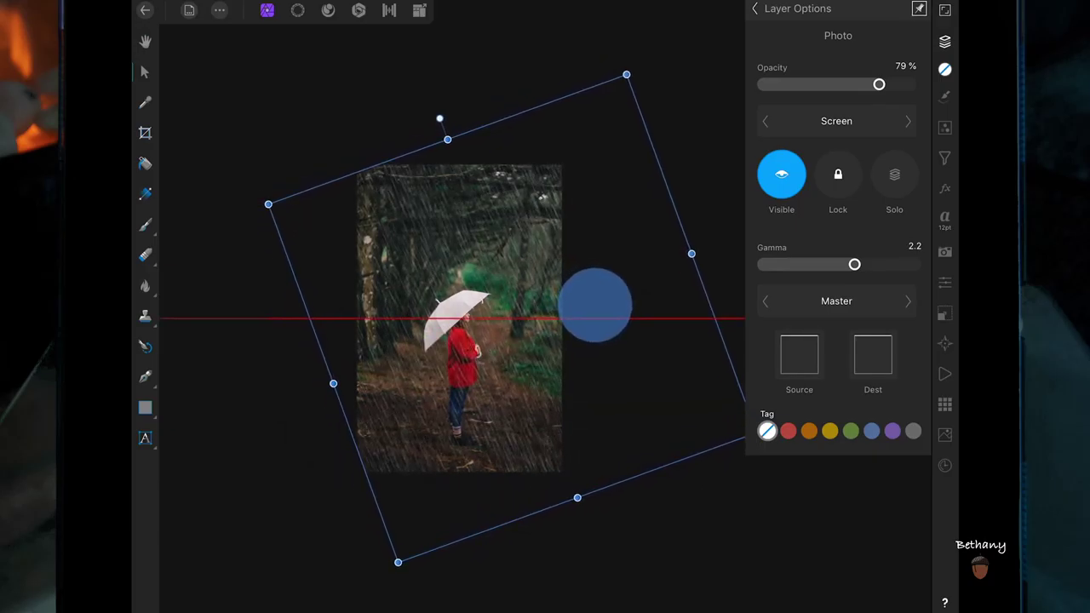
pyautogui.moveTo(438, 116)
pyautogui.mouseDown()
pyautogui.moveTo(385, 98)
pyautogui.moveTo(353, 110)
pyautogui.moveTo(375, 101)
pyautogui.mouseUp()
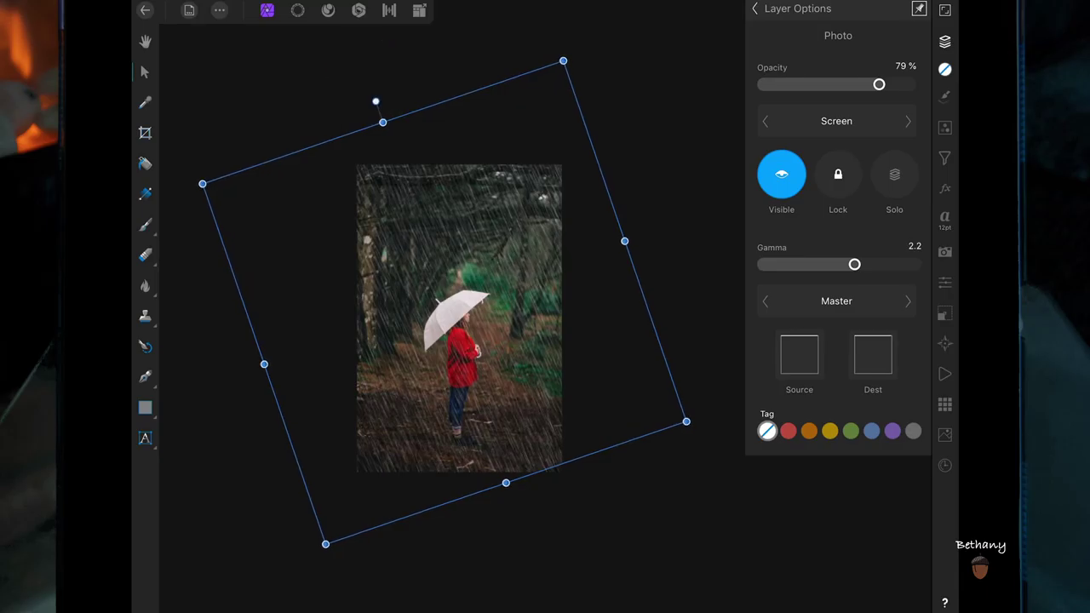
pyautogui.moveTo(878, 84); pyautogui.dragTo(836, 84)
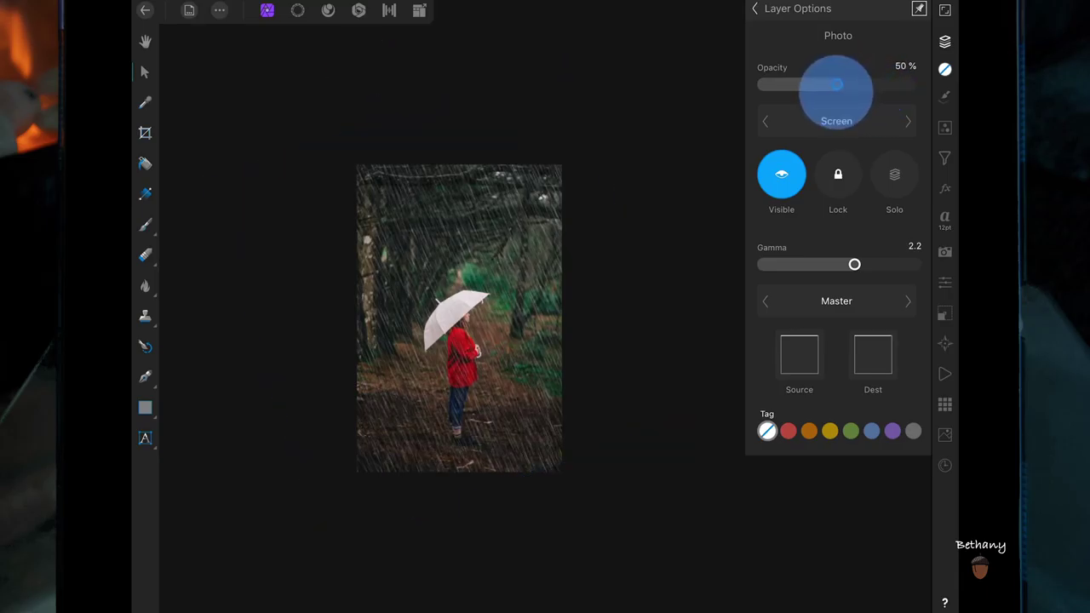
pyautogui.click(754, 8)
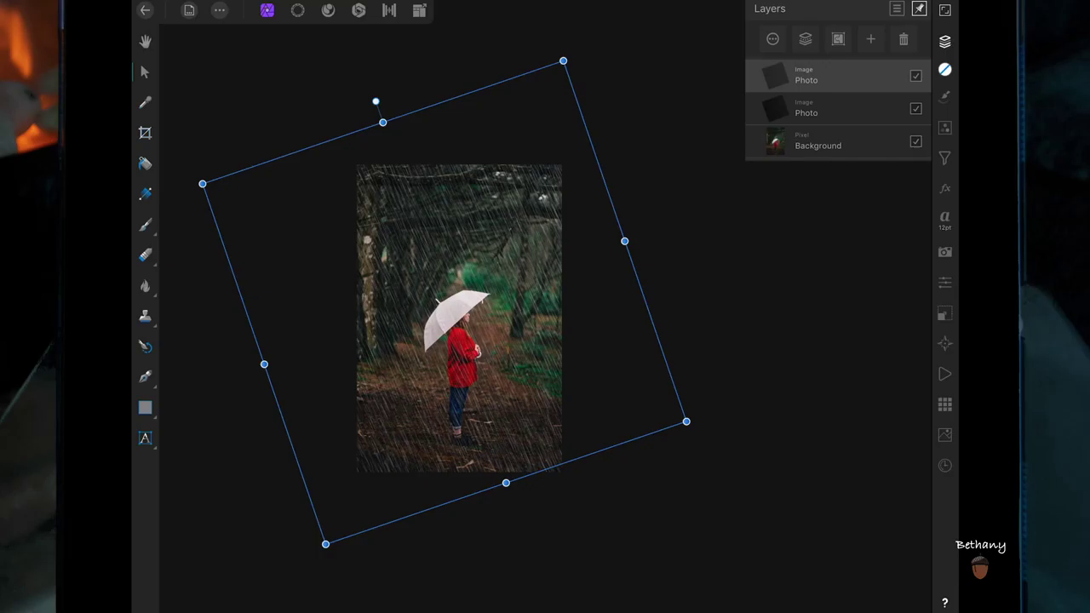
# Add a mask layer to the second rain layer
pyautogui.click(805, 108)
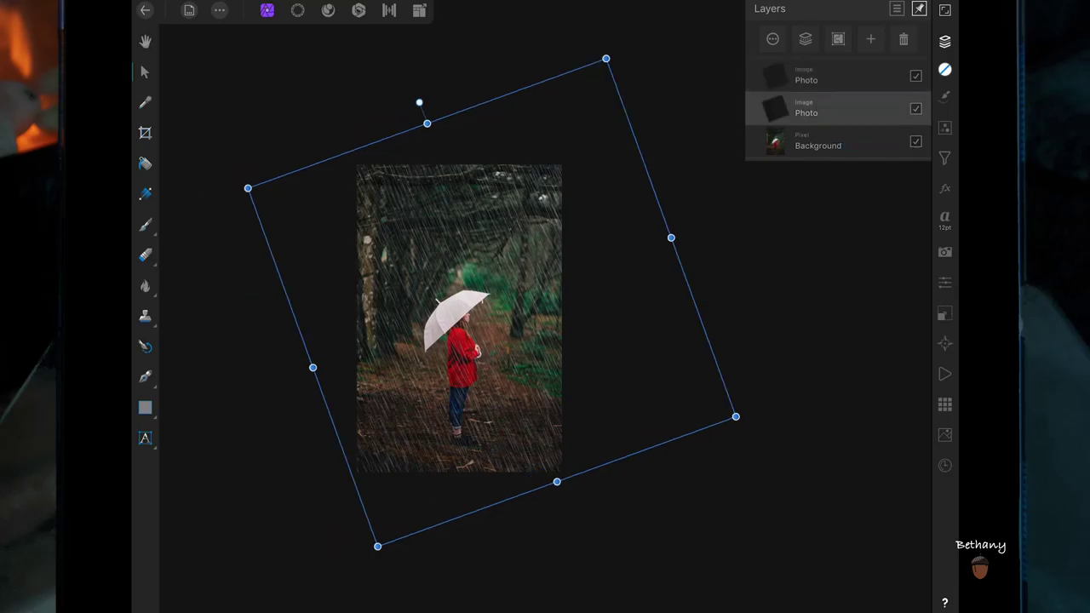
pyautogui.click(870, 40)
pyautogui.click(849, 141)
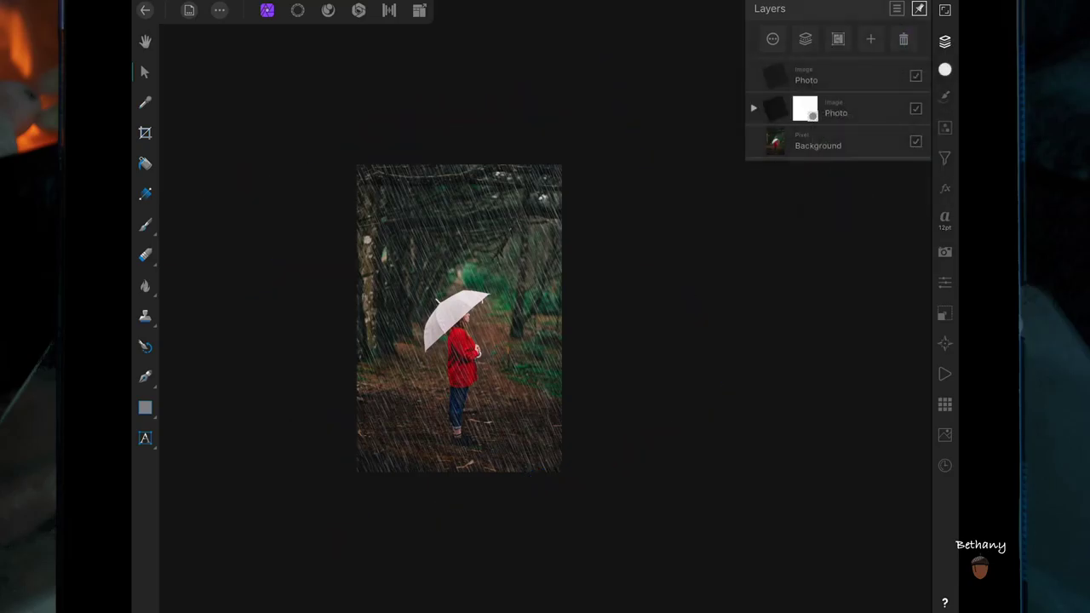
pyautogui.scroll(5, 587, 339)
# Paint the mask with a large soft brush to fade the rain along the bottom edges
pyautogui.click(144, 225)
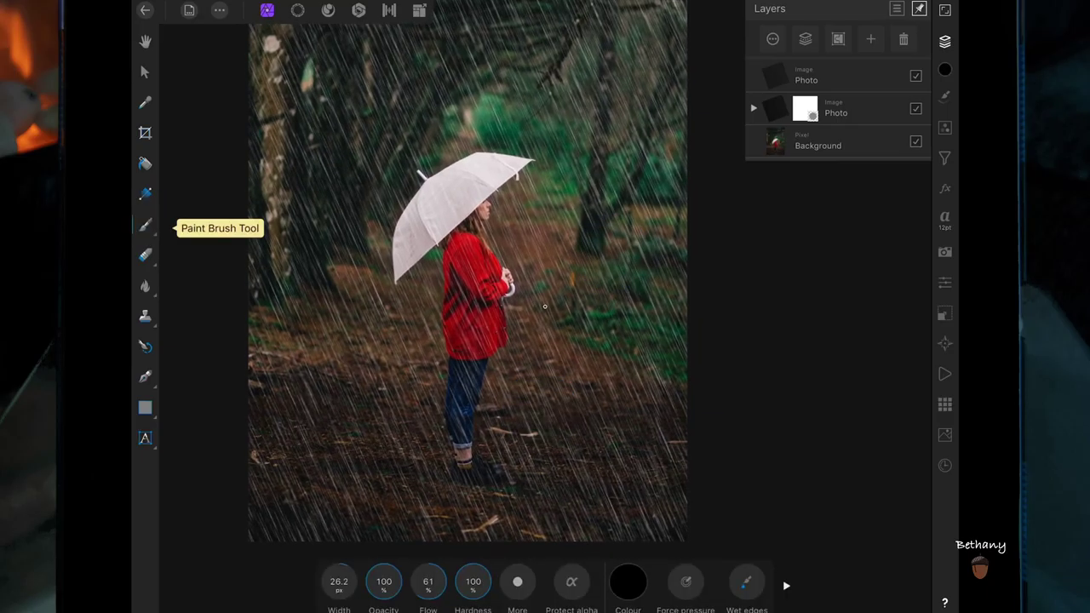
pyautogui.moveTo(339, 581)
pyautogui.mouseDown()
pyautogui.moveTo(345, 562)
pyautogui.moveTo(370, 567)
pyautogui.moveTo(372, 587)
pyautogui.mouseUp()
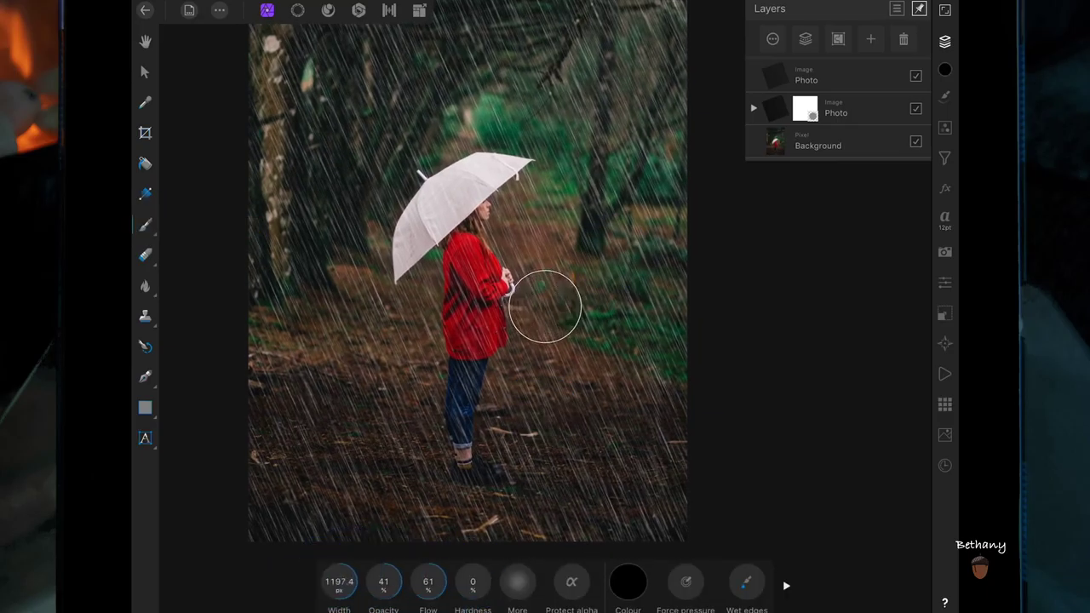
pyautogui.click(423, 527)
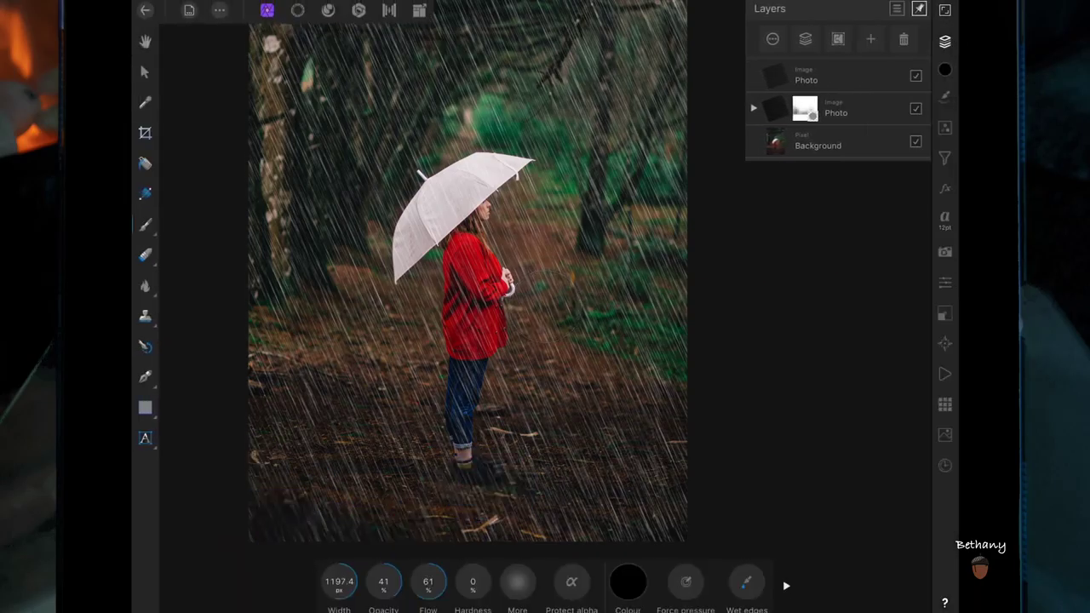
pyautogui.moveTo(339, 570); pyautogui.dragTo(366, 562)
pyautogui.click(302, 499)
pyautogui.click(287, 453)
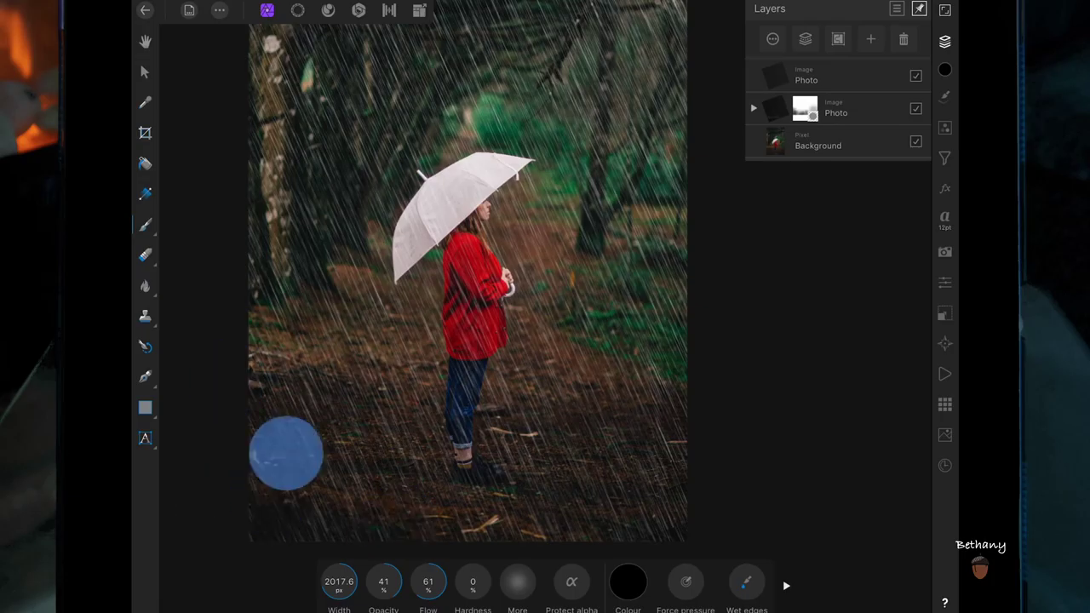
pyautogui.moveTo(686, 495); pyautogui.dragTo(657, 514)
pyautogui.click(657, 480)
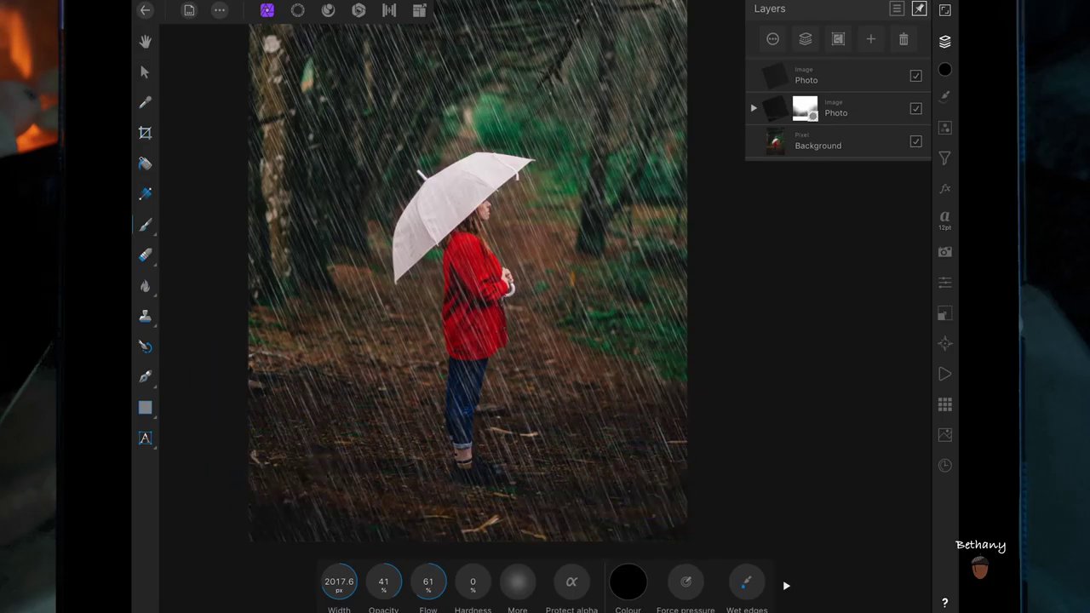
# Paint a soft fading stroke on the second rain layer's mask at 25% brush opacity
pyautogui.click(809, 76)
pyautogui.click(145, 72)
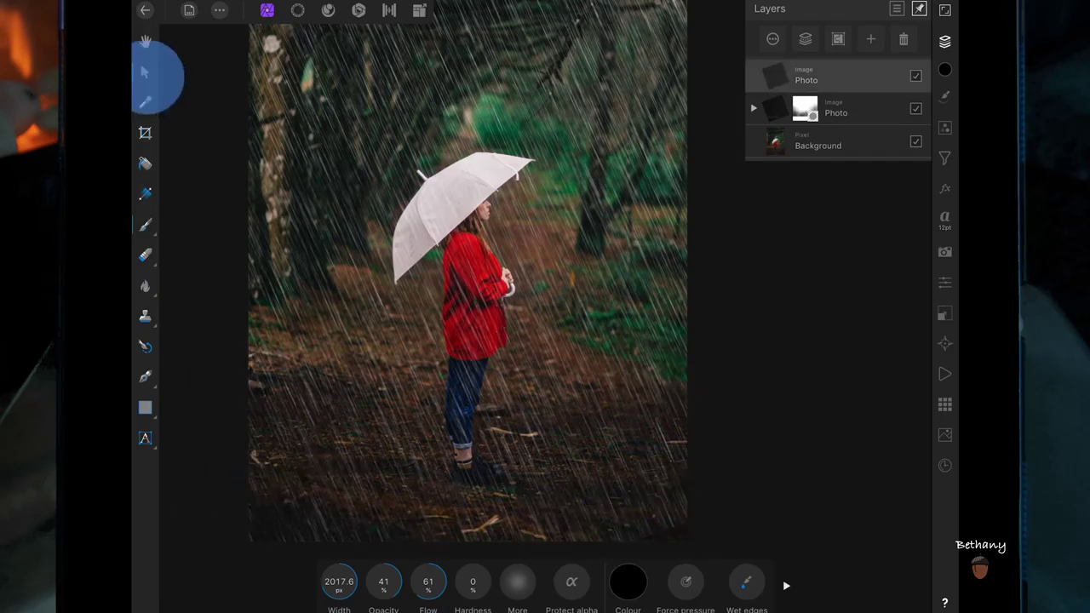
pyautogui.scroll(-3, 600, 500)
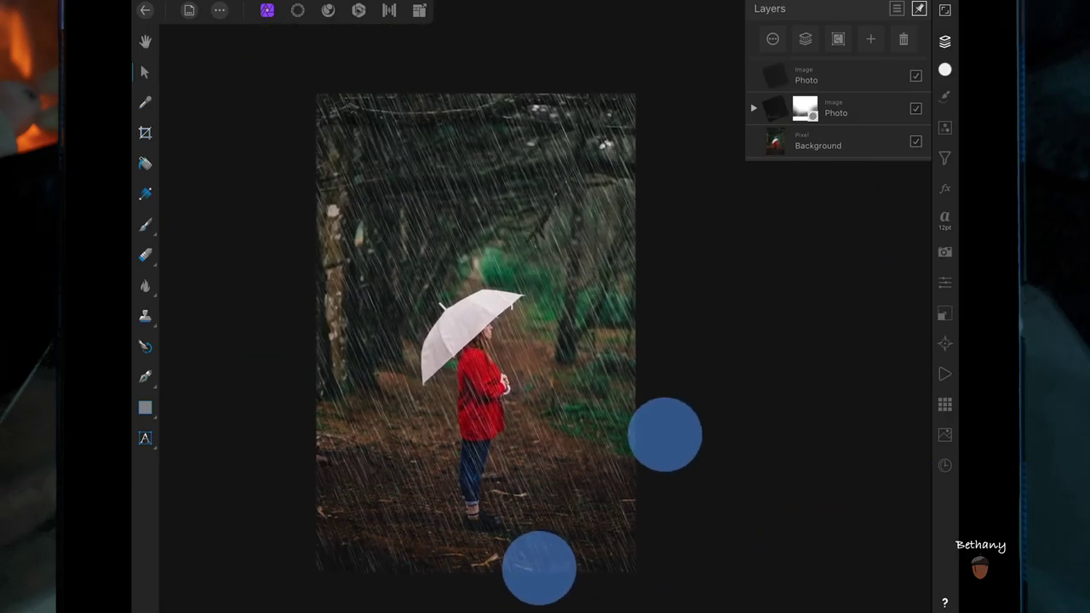
pyautogui.click(753, 108)
pyautogui.click(841, 142)
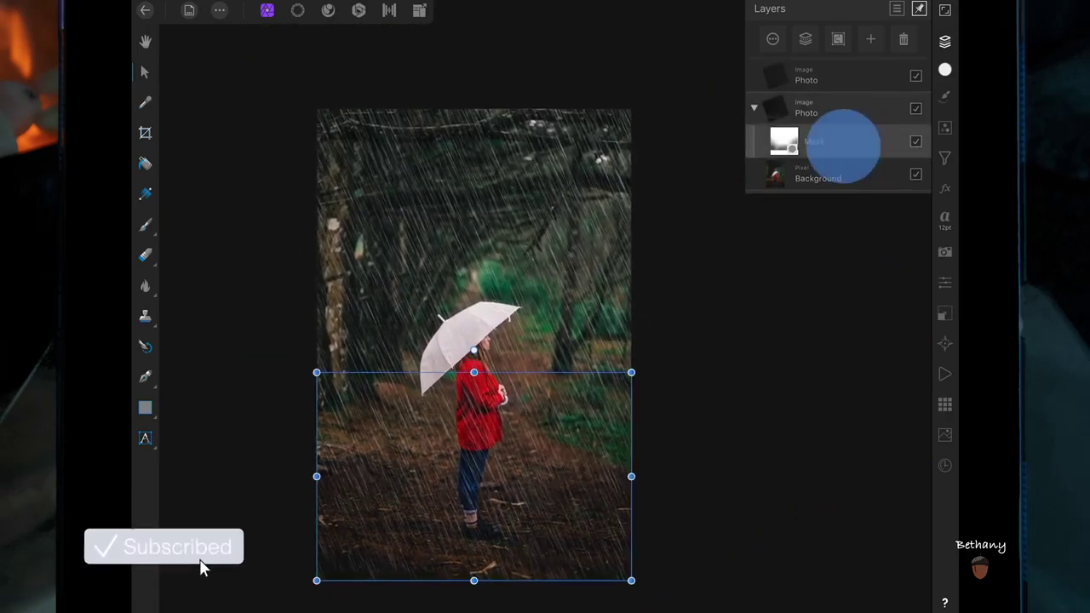
pyautogui.click(145, 224)
pyautogui.click(384, 581)
pyautogui.moveTo(384, 581); pyautogui.dragTo(366, 581)
pyautogui.moveTo(414, 202); pyautogui.dragTo(369, 293)
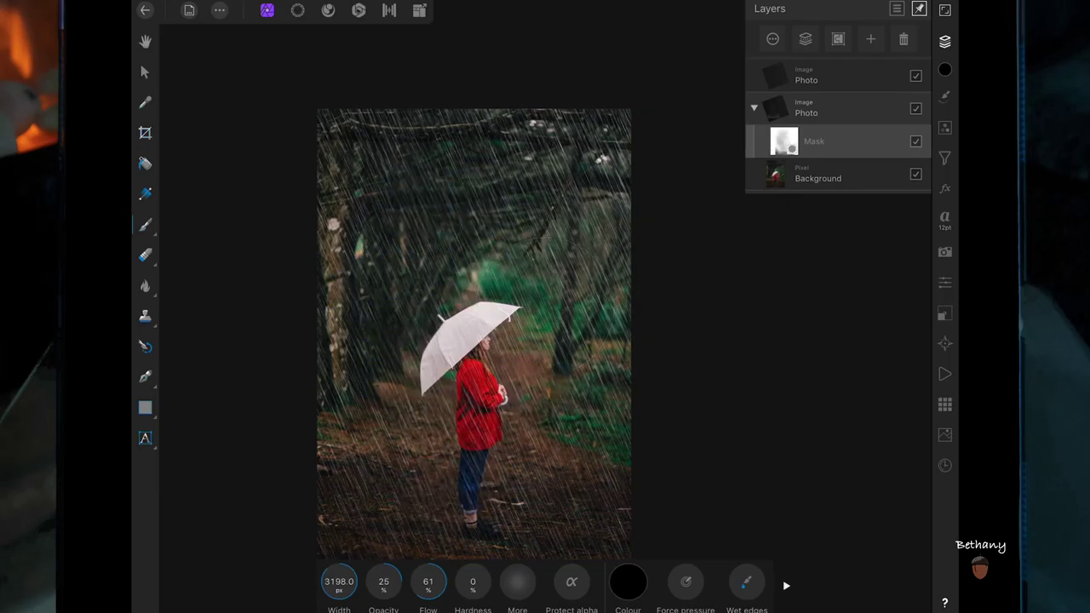
# Add a mask to the top rain layer and dab out parts of its rain
pyautogui.click(873, 40)
pyautogui.click(860, 141)
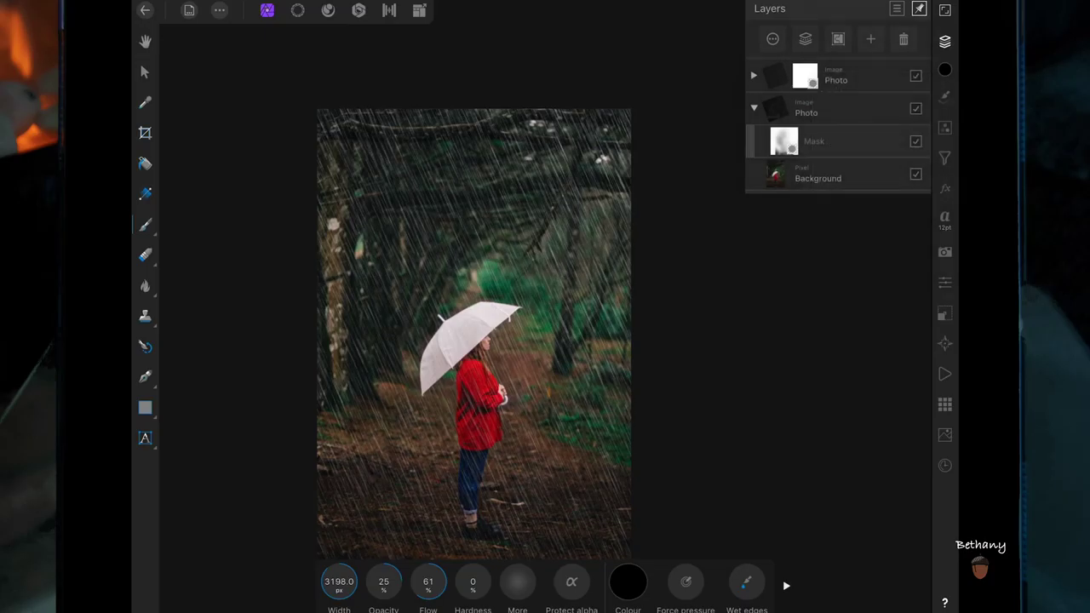
pyautogui.click(437, 195)
pyautogui.click(332, 519)
# Group the two rain layers together above the Background
pyautogui.scroll(-3, 728, 419)
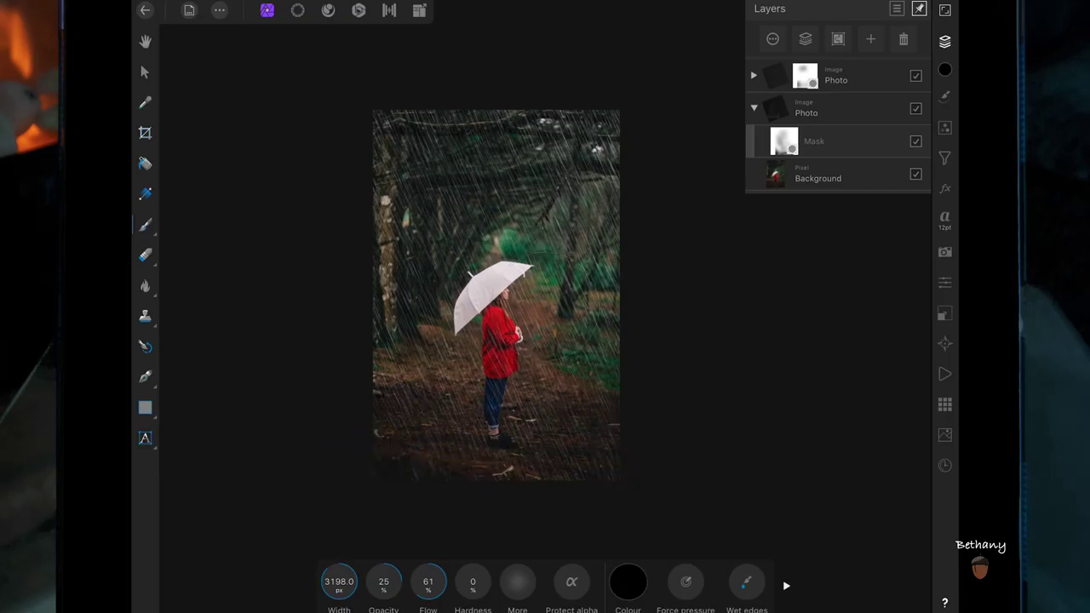
pyautogui.scroll(3, 609, 399)
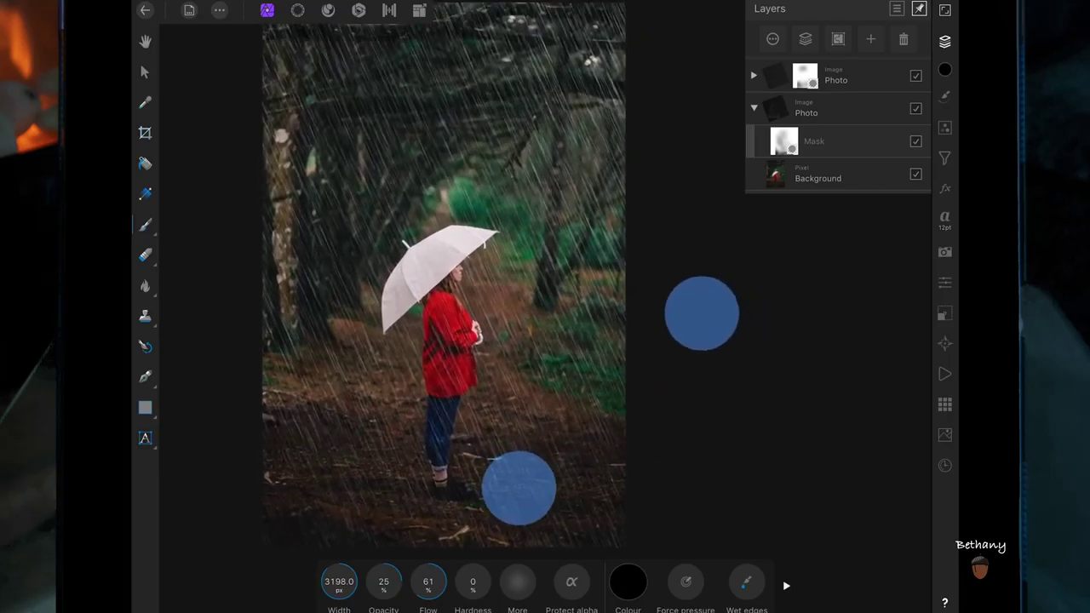
pyautogui.click(753, 107)
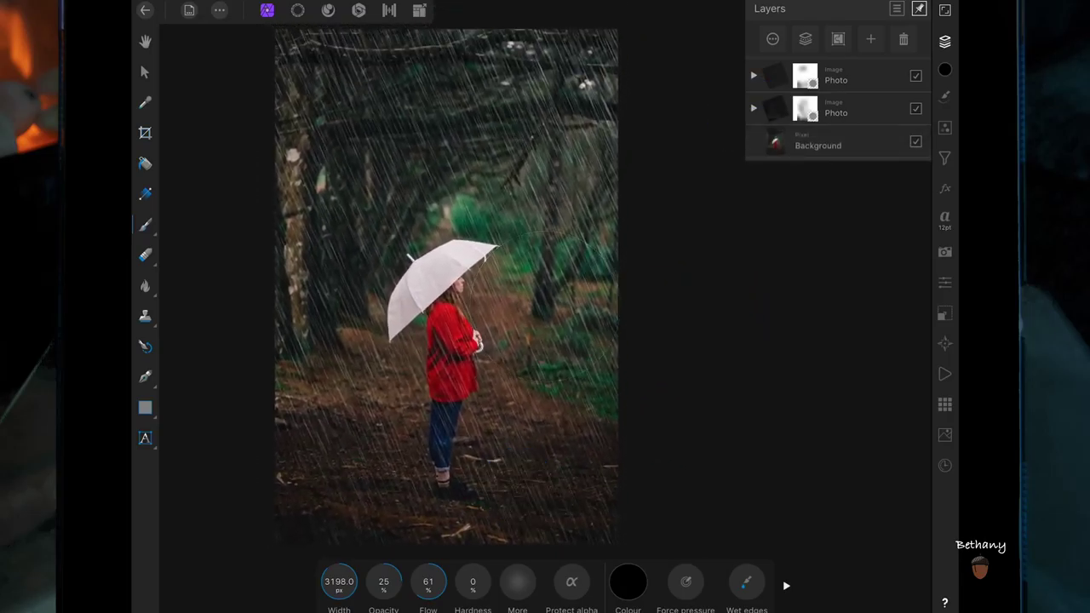
pyautogui.click(838, 40)
pyautogui.moveTo(849, 113)
pyautogui.mouseDown()
pyautogui.moveTo(855, 83)
pyautogui.moveTo(873, 75)
pyautogui.mouseUp()
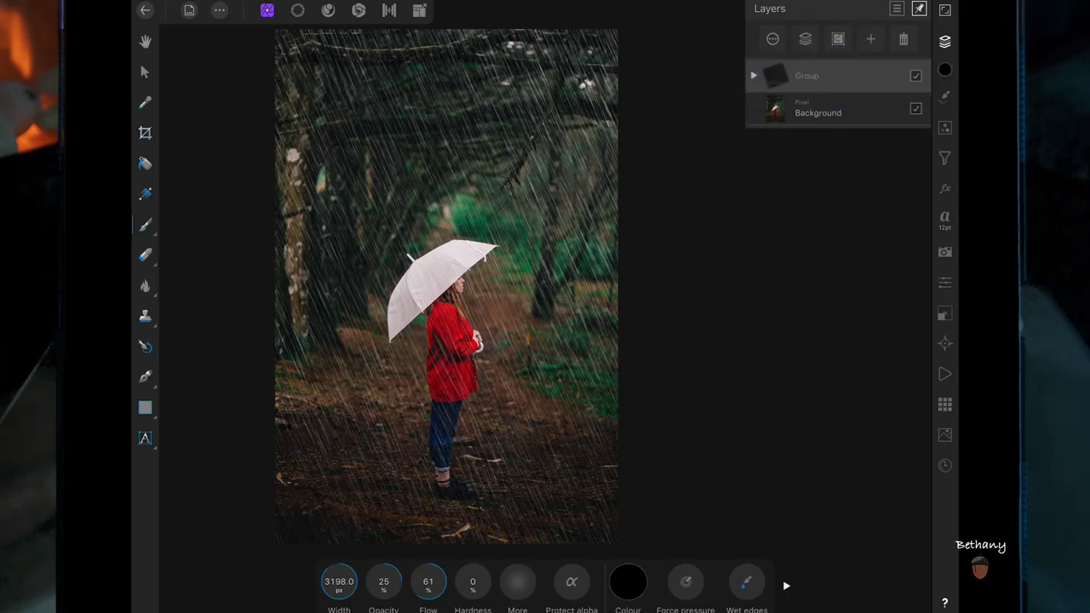
pyautogui.scroll(-2, 447, 287)
# Duplicate the Background photo layer
pyautogui.click(817, 109)
pyautogui.click(145, 71)
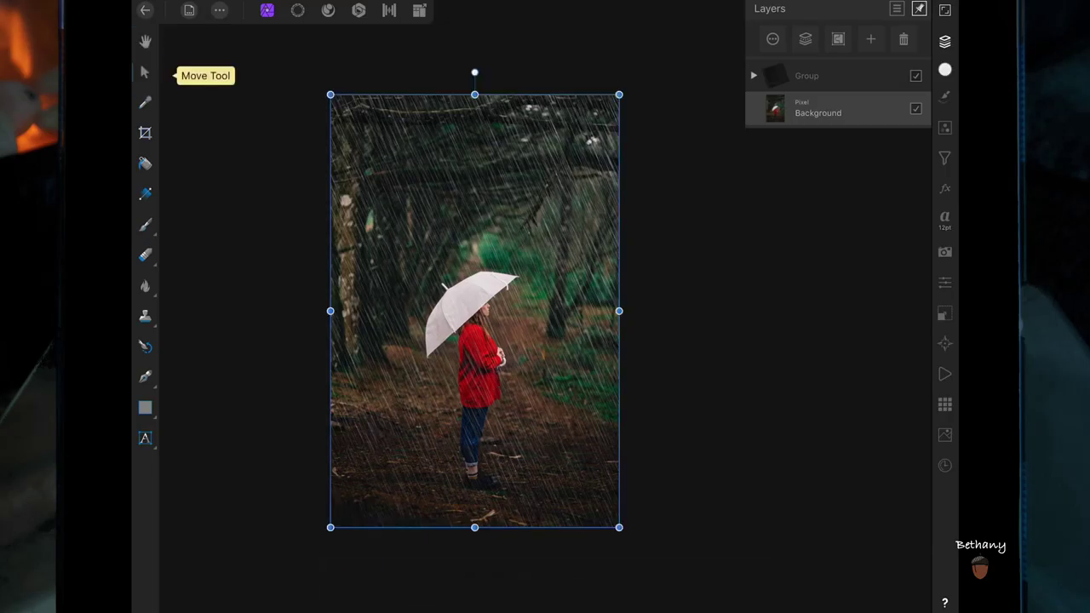
pyautogui.click(476, 279)
pyautogui.click(431, 249)
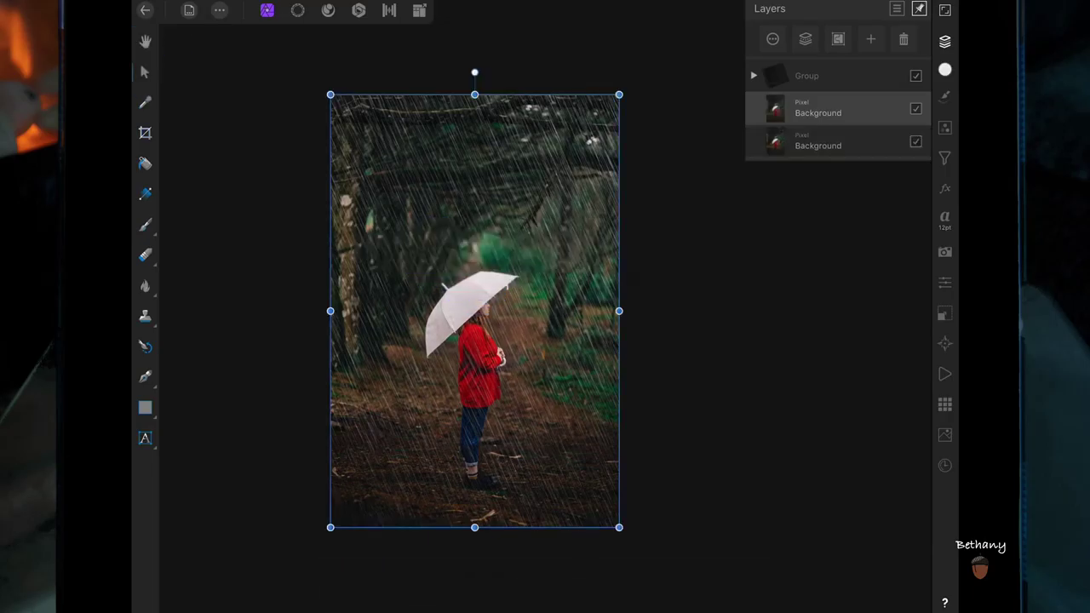
# Select the umbrella with the Smart Selection Brush, mask the copy to it, then deselect
pyautogui.click(297, 10)
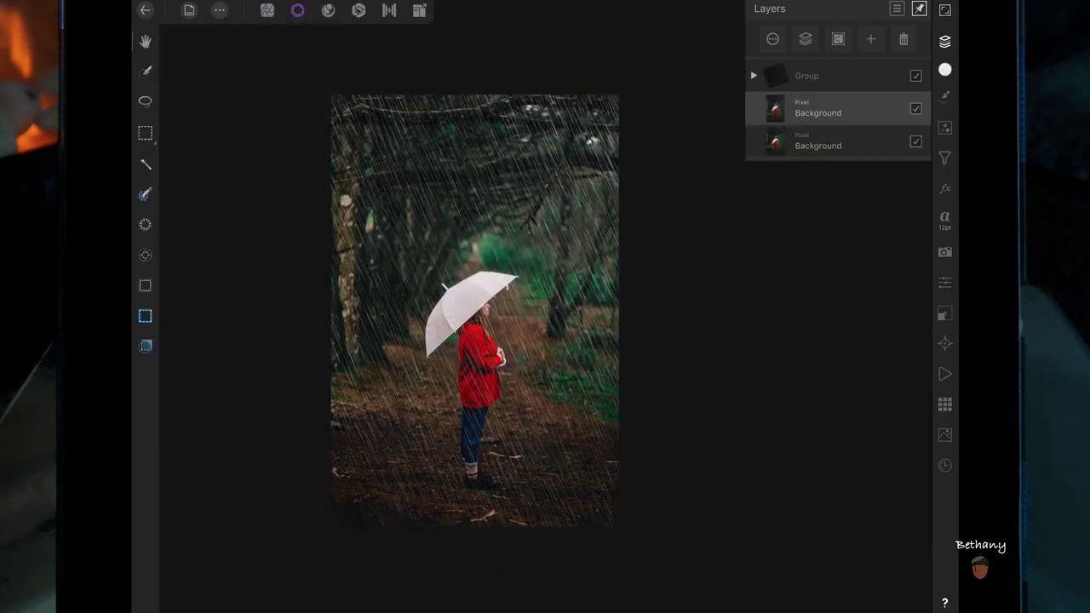
pyautogui.click(144, 70)
pyautogui.scroll(5, 504, 298)
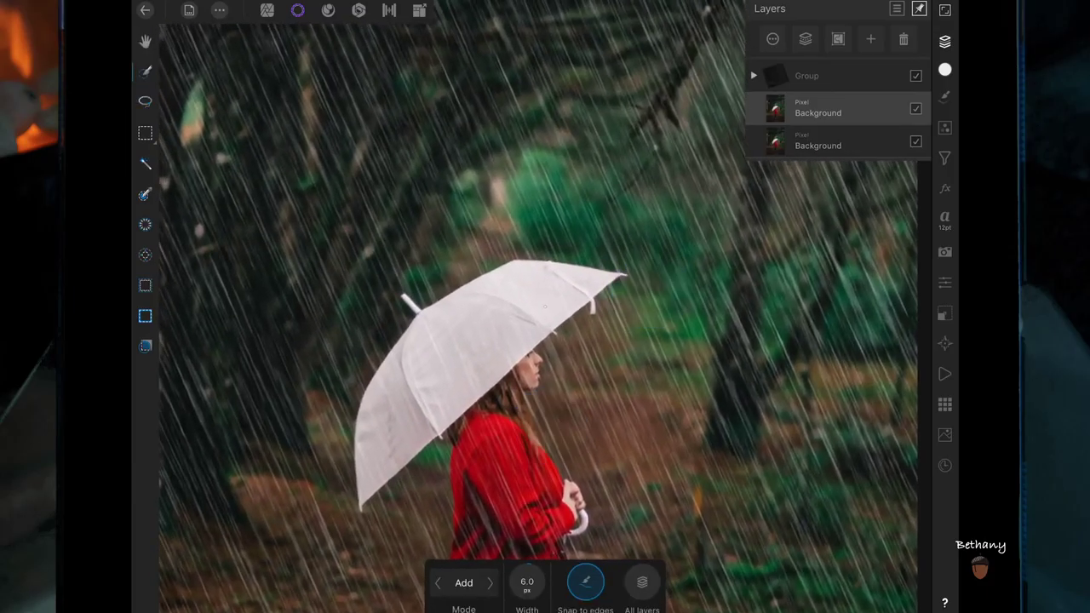
pyautogui.moveTo(527, 582)
pyautogui.mouseDown()
pyautogui.moveTo(558, 571)
pyautogui.moveTo(390, 575)
pyautogui.mouseUp()
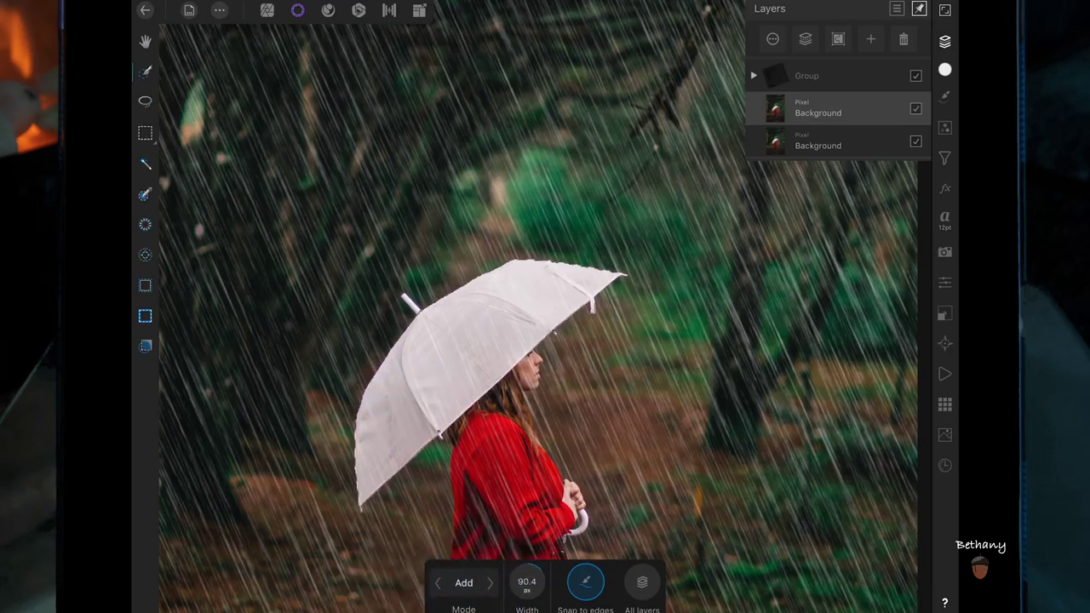
pyautogui.click(870, 38)
pyautogui.click(843, 142)
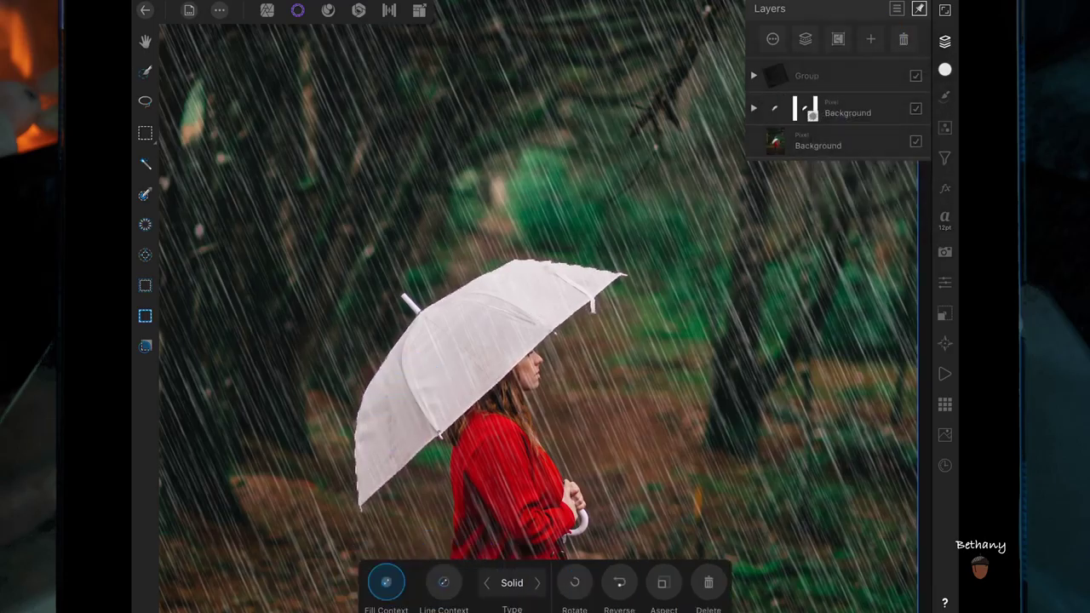
pyautogui.click(515, 320)
pyautogui.click(497, 292)
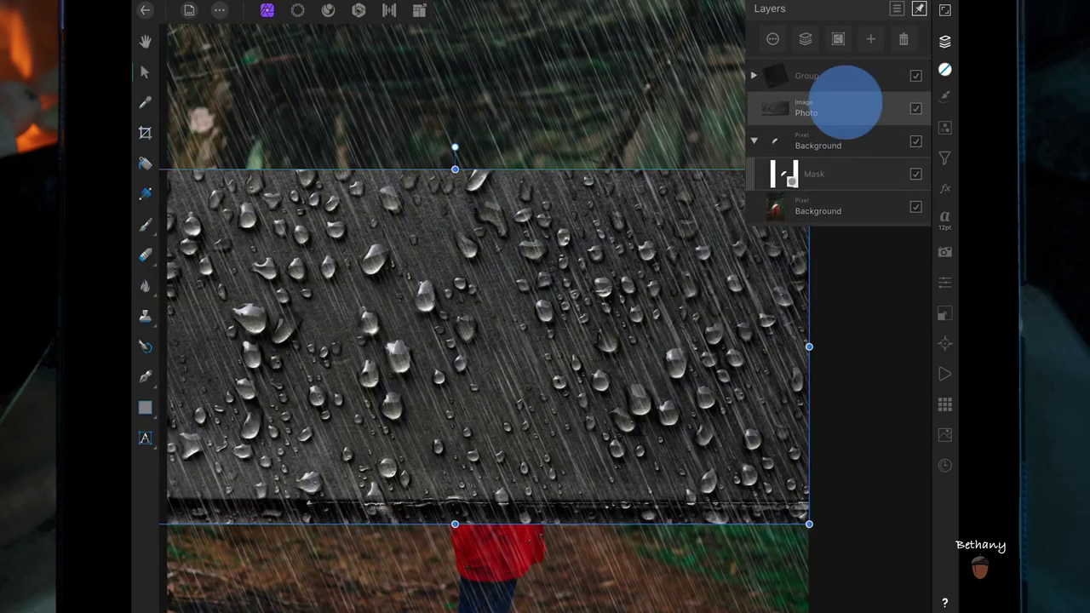
# Clip the droplet photo inside the umbrella mask, shrunk to a patch and rotated onto the umbrella
pyautogui.moveTo(843, 102); pyautogui.dragTo(855, 157)
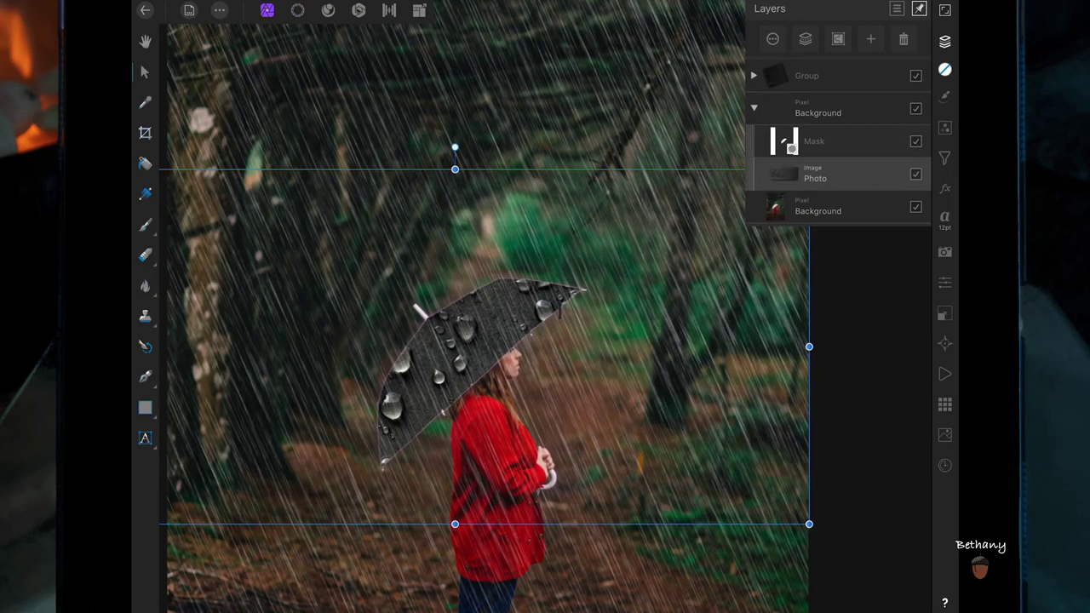
pyautogui.scroll(-5, 489, 409)
pyautogui.moveTo(598, 349); pyautogui.dragTo(449, 417)
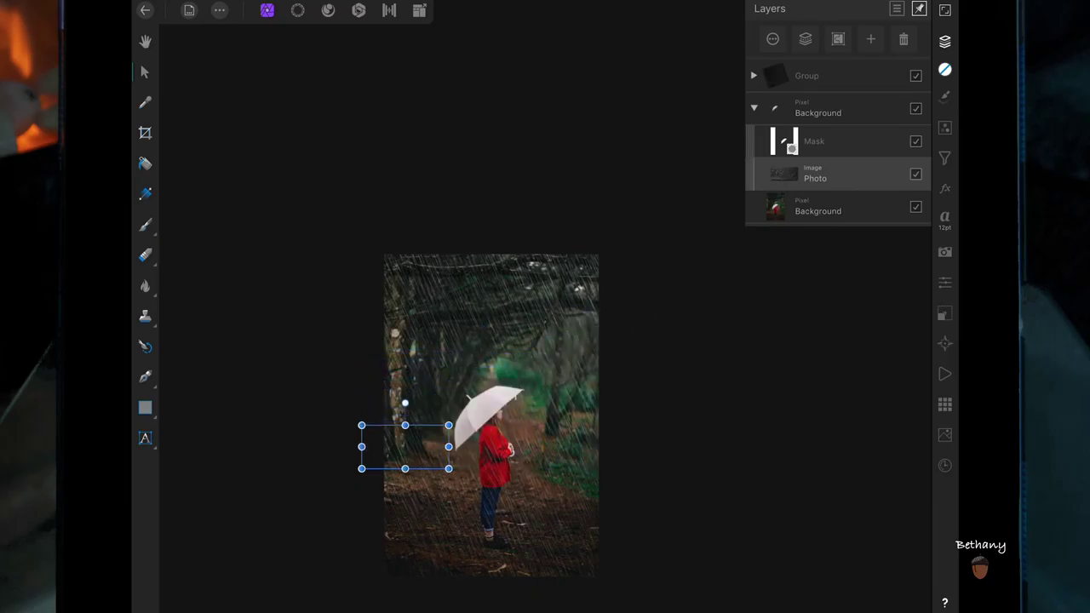
pyautogui.moveTo(353, 461); pyautogui.dragTo(391, 443)
pyautogui.scroll(5, 591, 396)
pyautogui.scroll(-3, 592, 396)
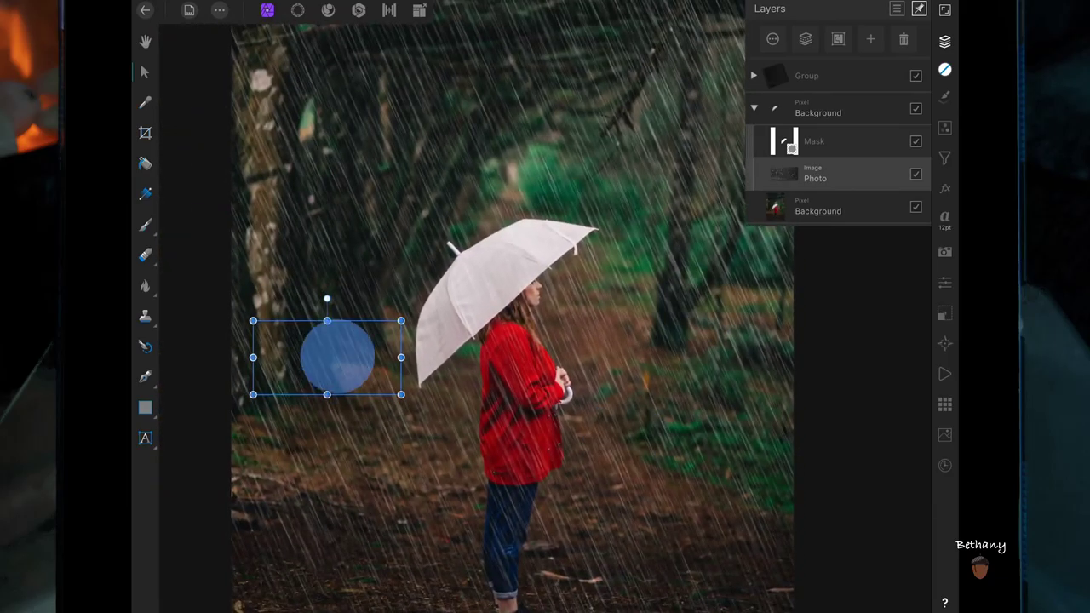
pyautogui.moveTo(336, 358); pyautogui.dragTo(429, 346)
pyautogui.moveTo(414, 273); pyautogui.dragTo(371, 228)
pyautogui.moveTo(449, 308)
pyautogui.mouseDown()
pyautogui.moveTo(499, 316)
pyautogui.moveTo(451, 327)
pyautogui.mouseUp()
pyautogui.click(446, 338)
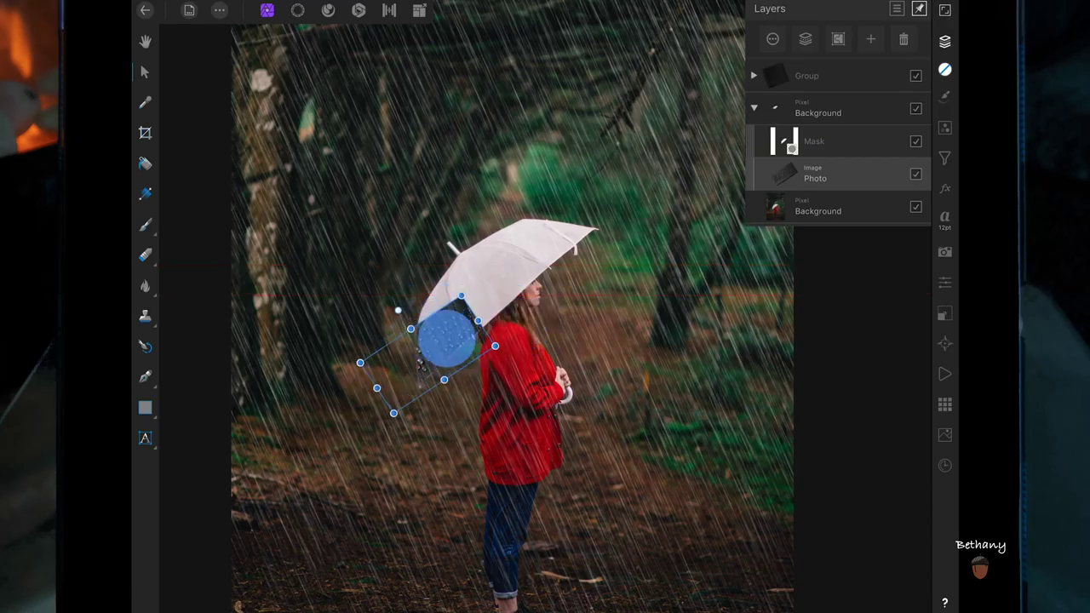
# Blend the droplet layer in Screen mode at 95% opacity
pyautogui.click(912, 175)
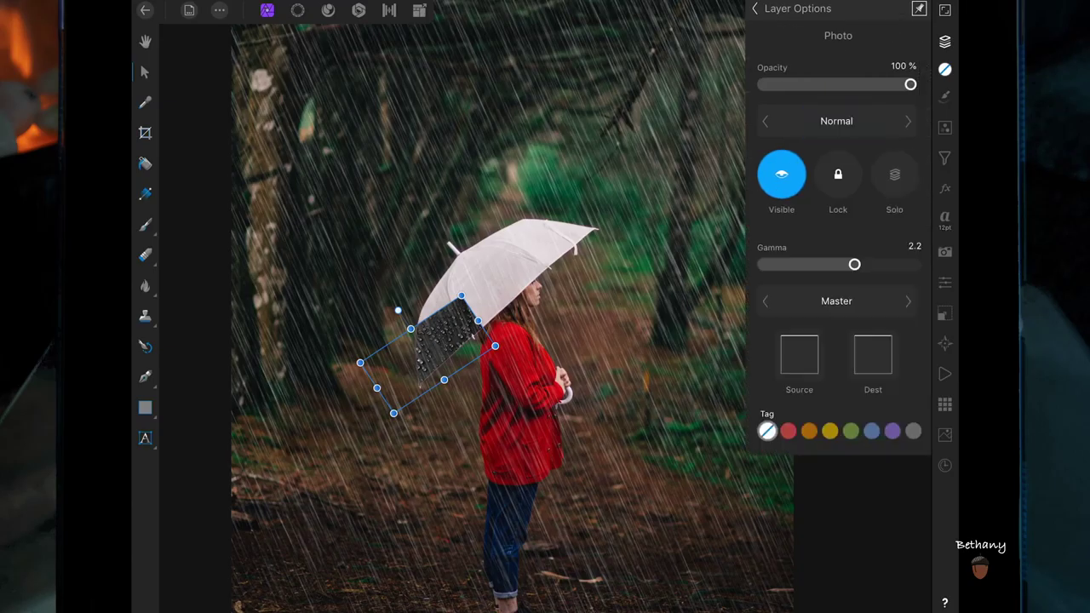
pyautogui.click(836, 121)
pyautogui.click(675, 446)
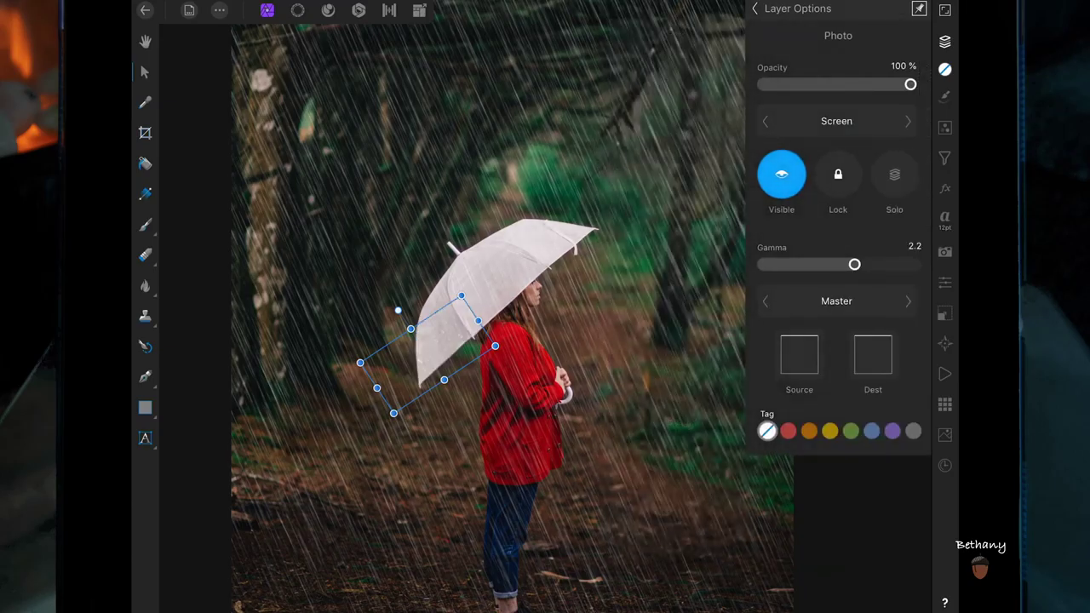
pyautogui.moveTo(910, 84); pyautogui.dragTo(902, 84)
pyautogui.click(443, 345)
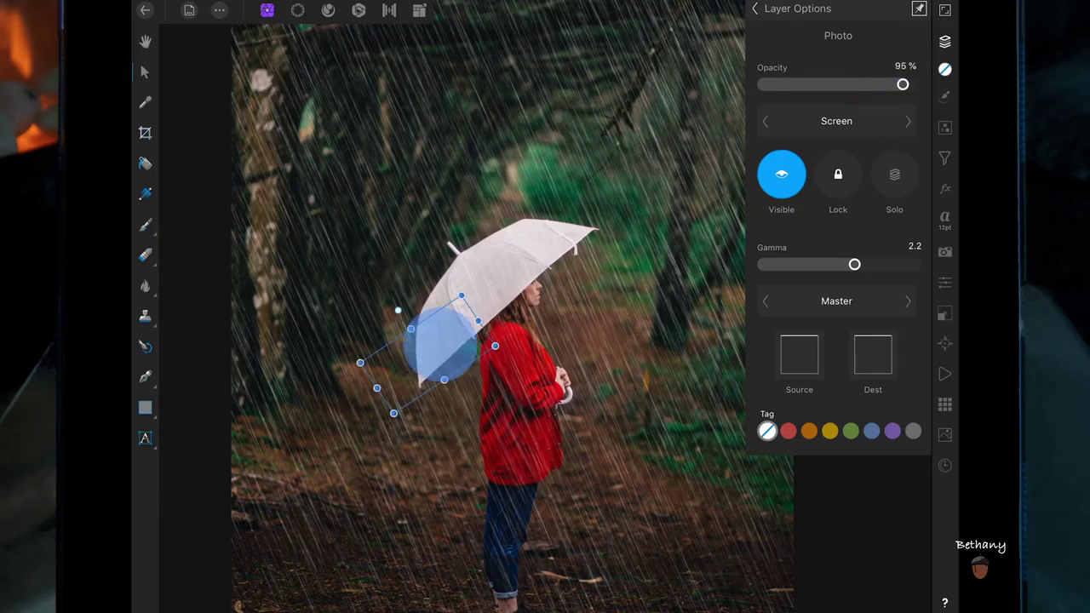
# Position more droplet patches near the umbrella tip and along its lower-left edge
pyautogui.moveTo(463, 343)
pyautogui.mouseDown()
pyautogui.moveTo(455, 224)
pyautogui.moveTo(502, 289)
pyautogui.moveTo(562, 278)
pyautogui.moveTo(536, 231)
pyautogui.mouseUp()
pyautogui.moveTo(545, 183); pyautogui.dragTo(528, 190)
pyautogui.moveTo(537, 256); pyautogui.dragTo(567, 170)
pyautogui.click(535, 247)
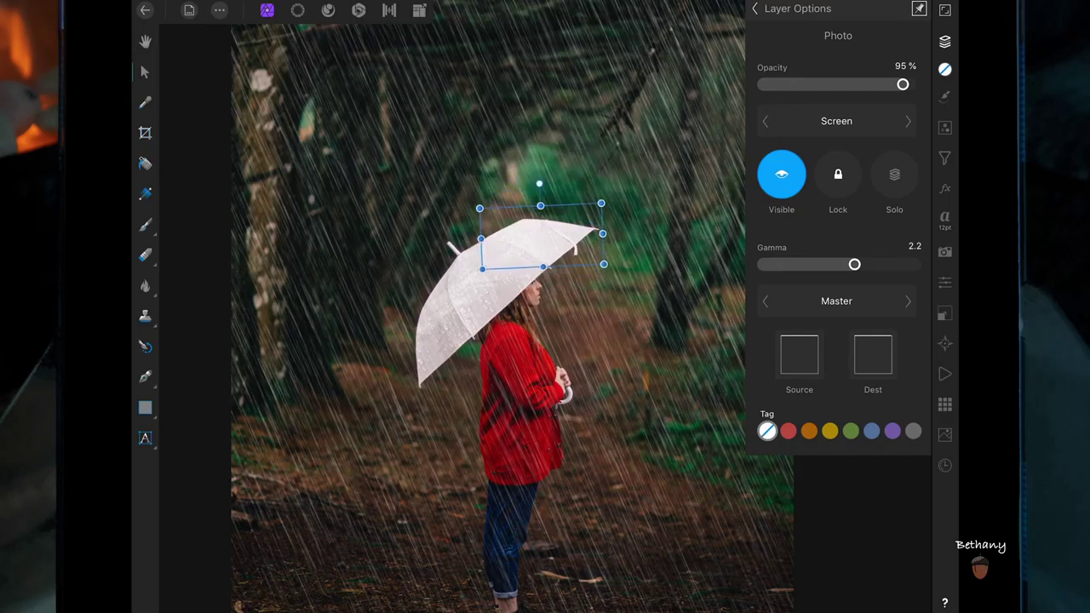
pyautogui.moveTo(592, 208); pyautogui.dragTo(494, 304)
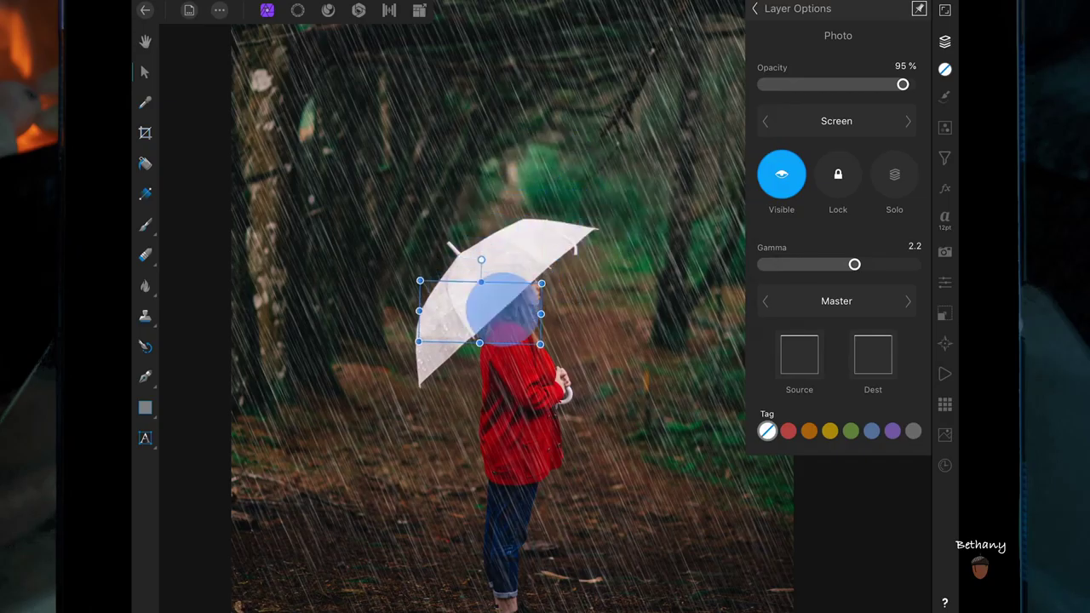
pyautogui.click(474, 268)
pyautogui.moveTo(474, 267); pyautogui.dragTo(459, 357)
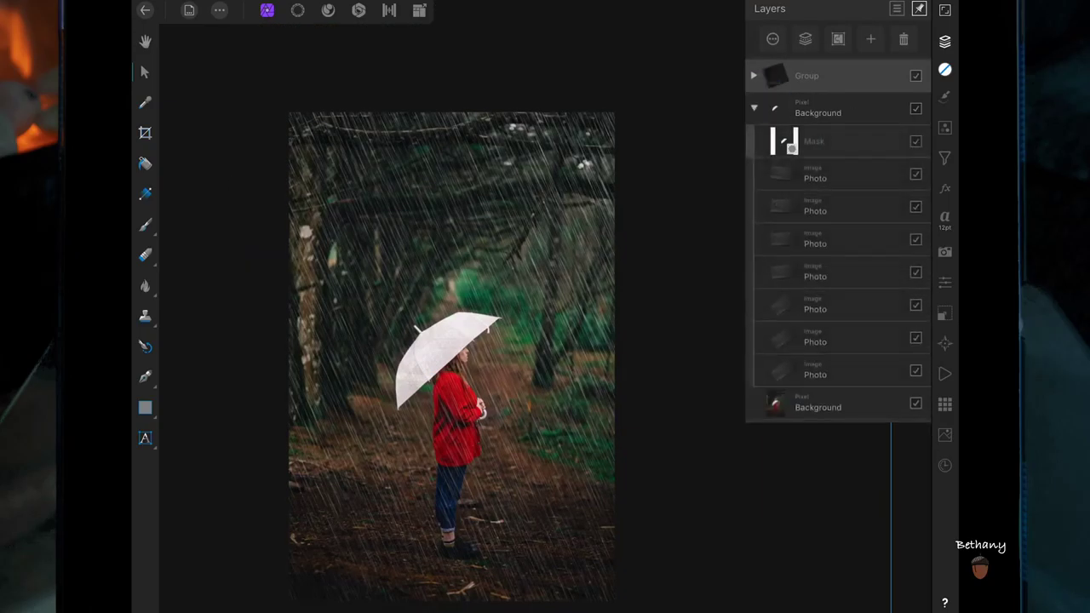
# Group all seven droplet layers with Ctrl+G and add a mask to that group
pyautogui.hotkey('ctrl', 'g')
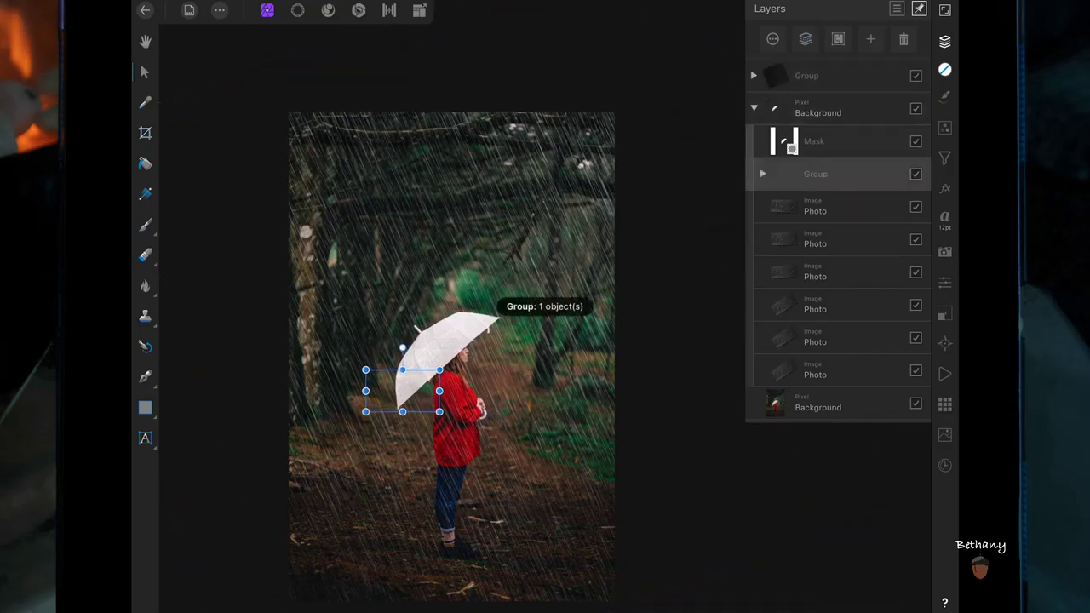
pyautogui.moveTo(851, 211)
pyautogui.mouseDown()
pyautogui.moveTo(852, 195)
pyautogui.moveTo(839, 209)
pyautogui.moveTo(843, 175)
pyautogui.moveTo(865, 171)
pyautogui.mouseUp()
pyautogui.moveTo(834, 207); pyautogui.dragTo(851, 170)
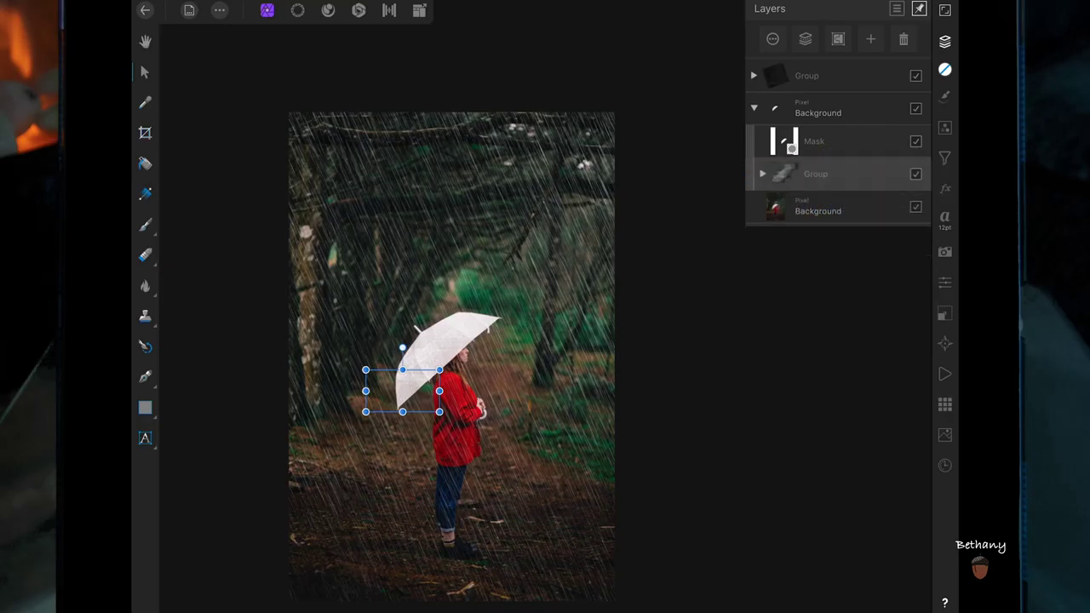
pyautogui.click(870, 39)
pyautogui.click(871, 141)
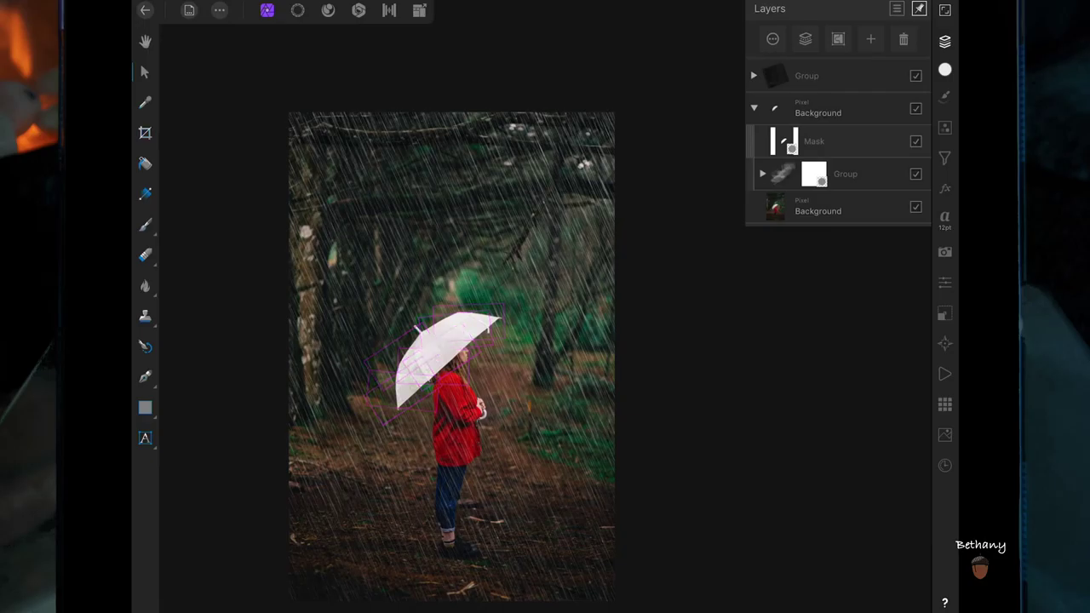
# Paint black with a 272 px brush on the group mask to hide droplets across the umbrella
pyautogui.click(145, 224)
pyautogui.scroll(5, 459, 358)
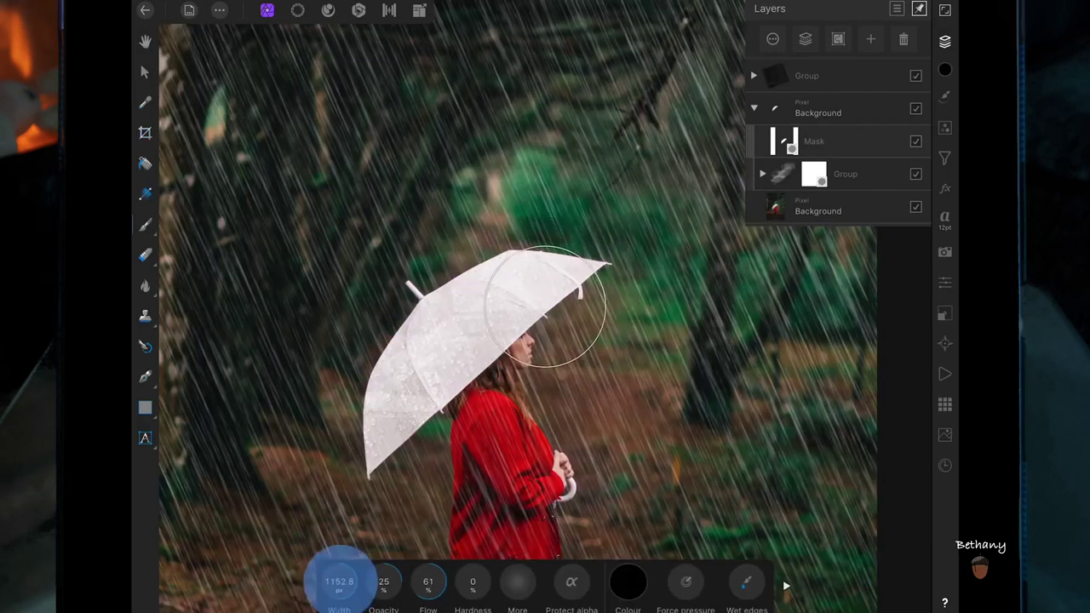
pyautogui.moveTo(283, 583); pyautogui.dragTo(316, 571)
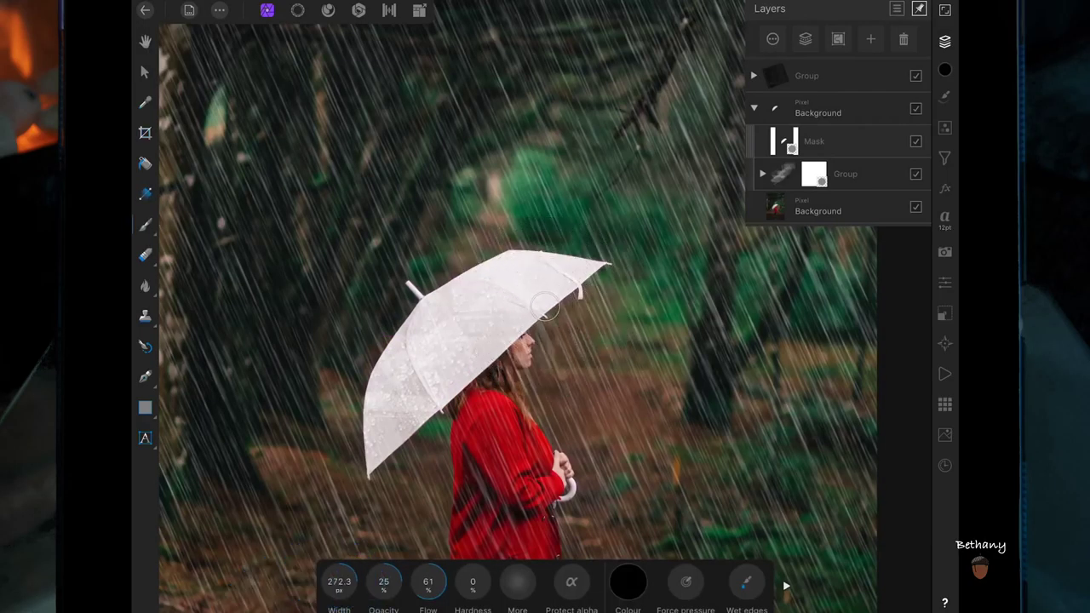
pyautogui.moveTo(545, 305); pyautogui.dragTo(371, 413)
pyautogui.moveTo(383, 374); pyautogui.dragTo(417, 421)
pyautogui.moveTo(399, 338); pyautogui.dragTo(403, 335)
pyautogui.moveTo(452, 295); pyautogui.dragTo(479, 324)
pyautogui.click(462, 336)
pyautogui.scroll(-5, 600, 377)
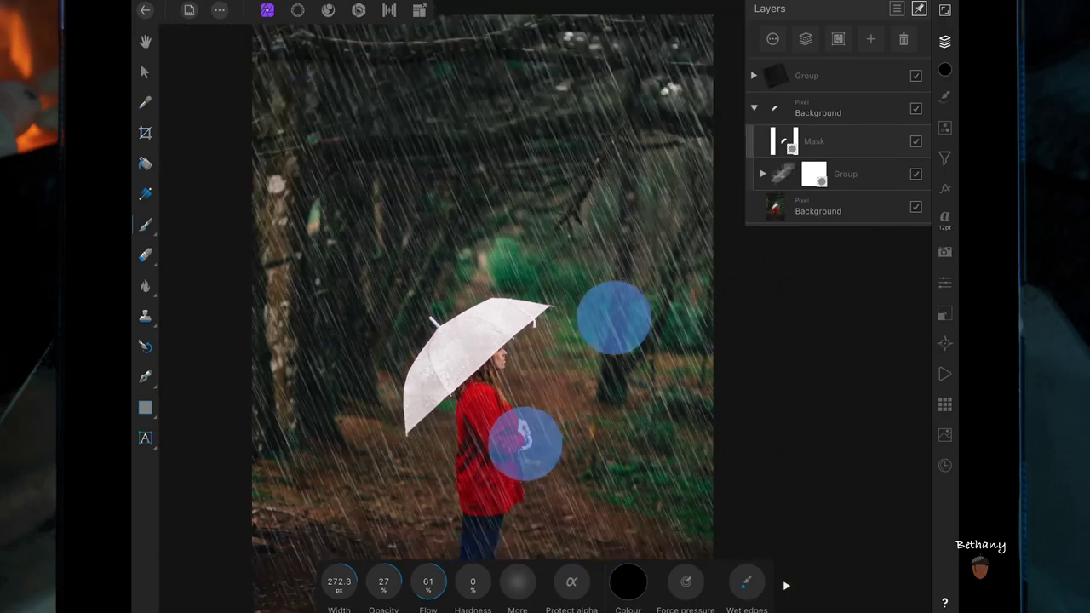
# Add a new pixel layer above the droplet group
pyautogui.scroll(-2, 475, 315)
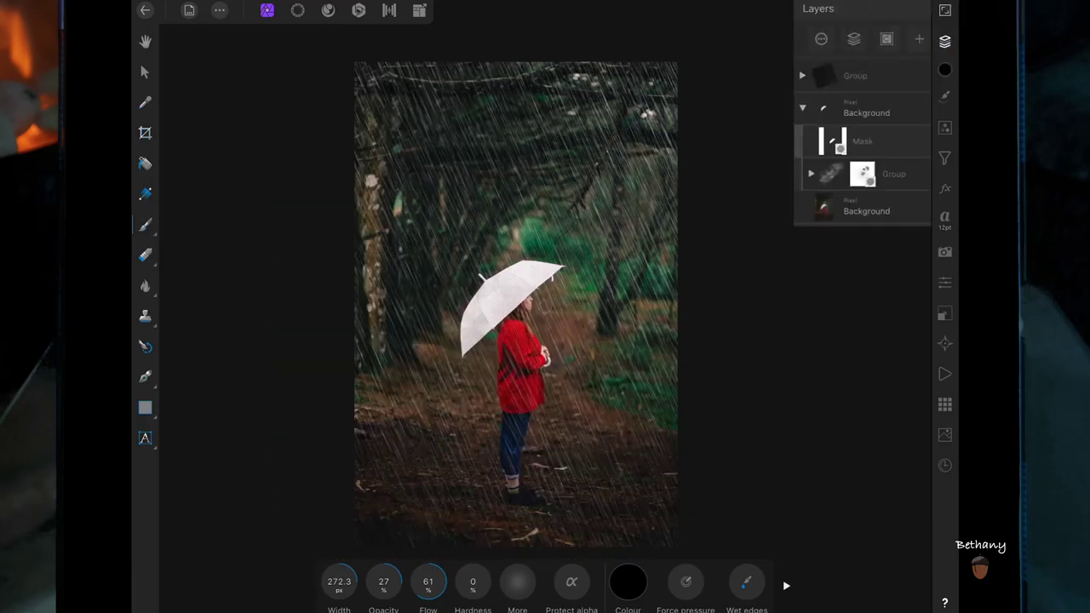
pyautogui.click(858, 75)
pyautogui.click(870, 38)
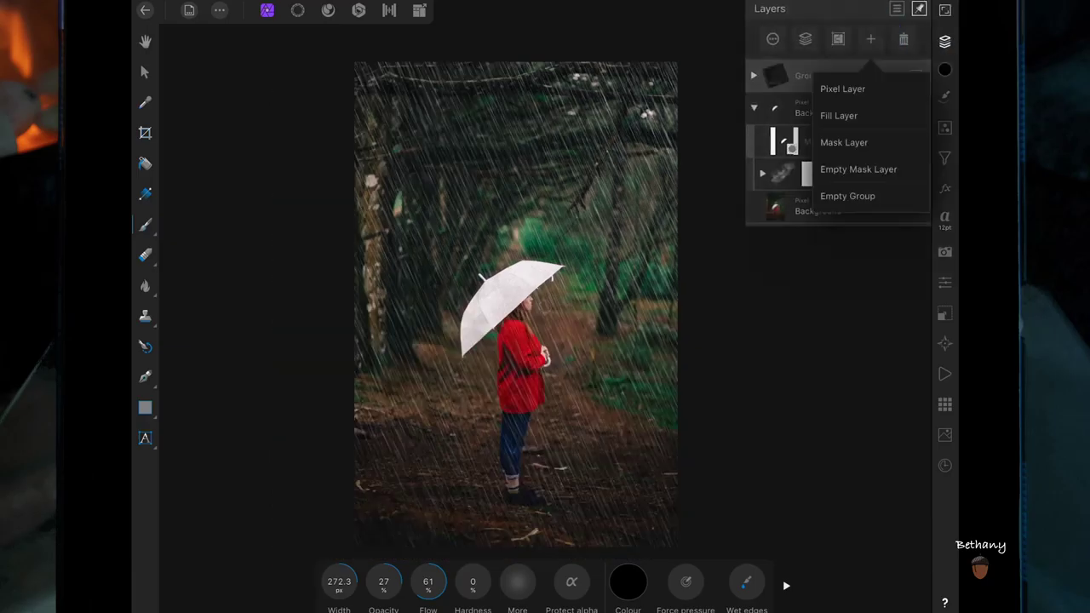
pyautogui.click(791, 87)
# Stamp a small white splash near the umbrella tip using a narrowed splashes-1 brush
pyautogui.click(944, 95)
pyautogui.click(852, 38)
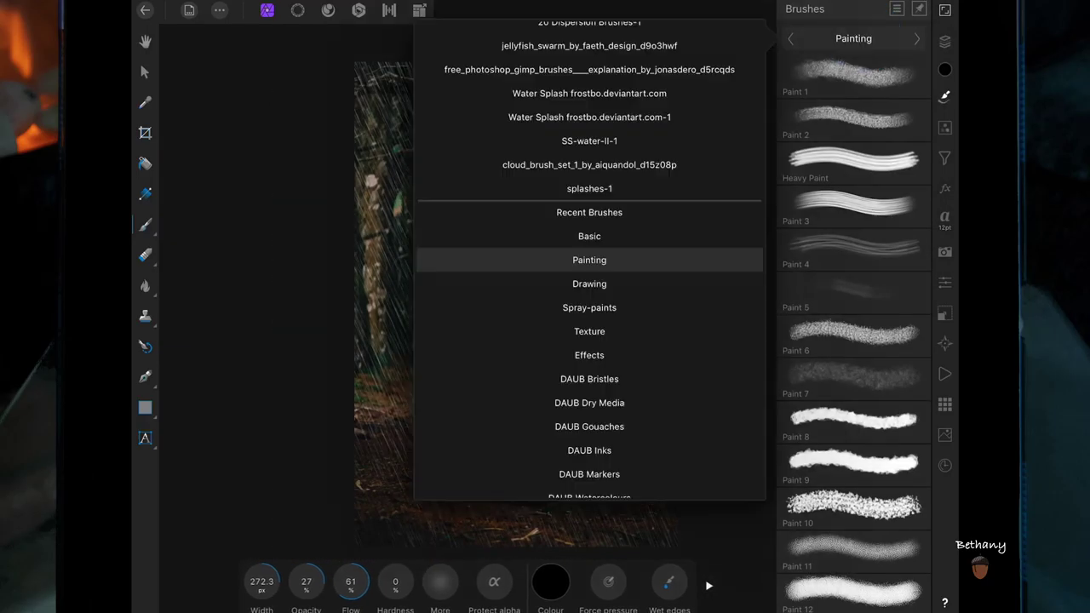
pyautogui.click(588, 185)
pyautogui.click(866, 406)
pyautogui.click(627, 581)
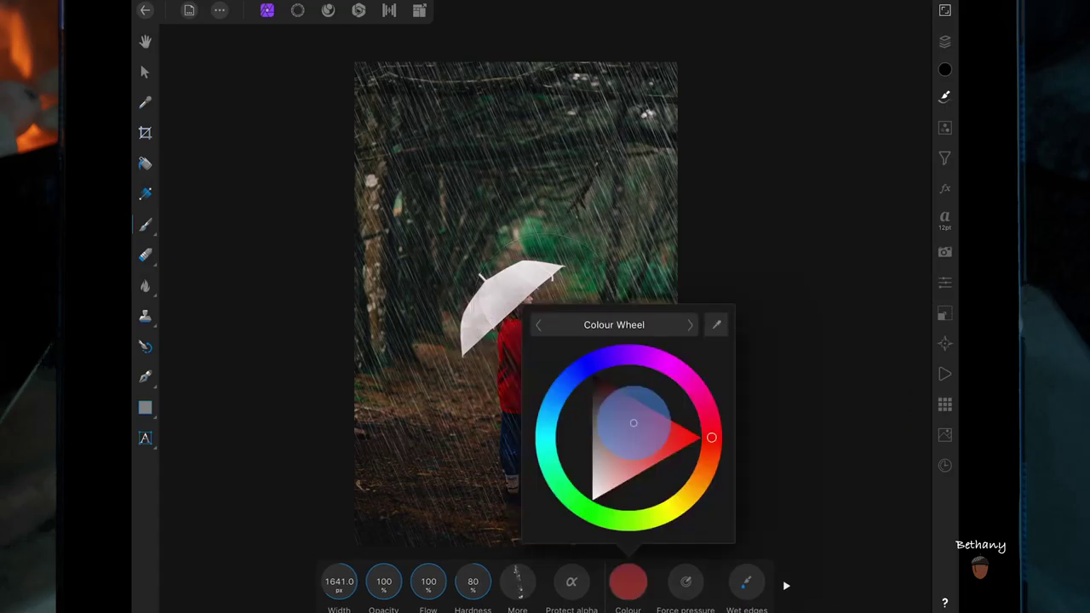
pyautogui.click(601, 390)
pyautogui.click(628, 581)
pyautogui.moveTo(339, 582)
pyautogui.mouseDown()
pyautogui.moveTo(298, 555)
pyautogui.moveTo(304, 576)
pyautogui.mouseUp()
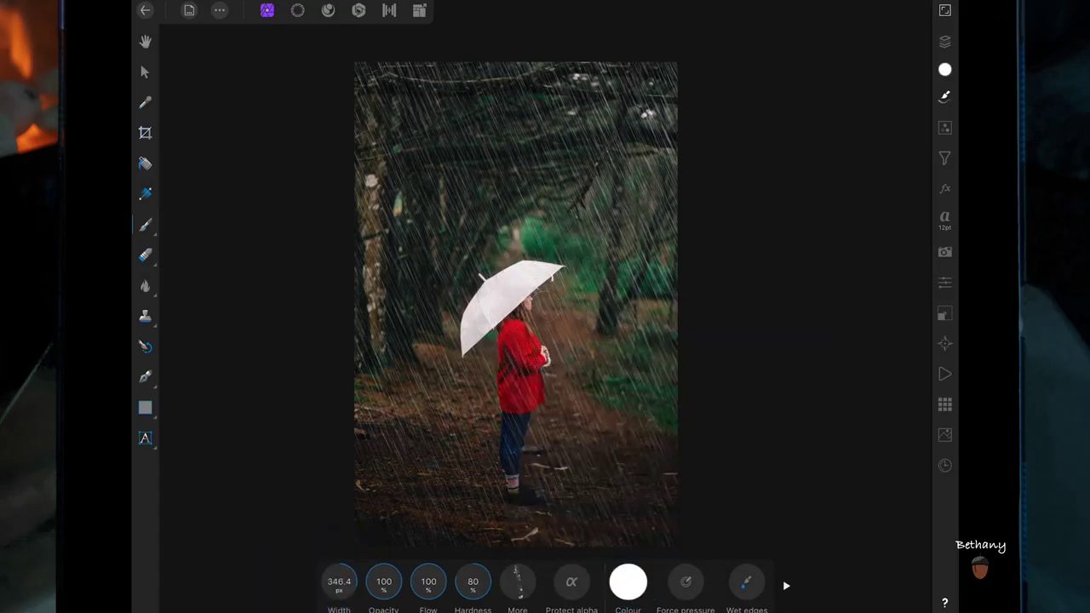
pyautogui.click(564, 267)
pyautogui.click(145, 72)
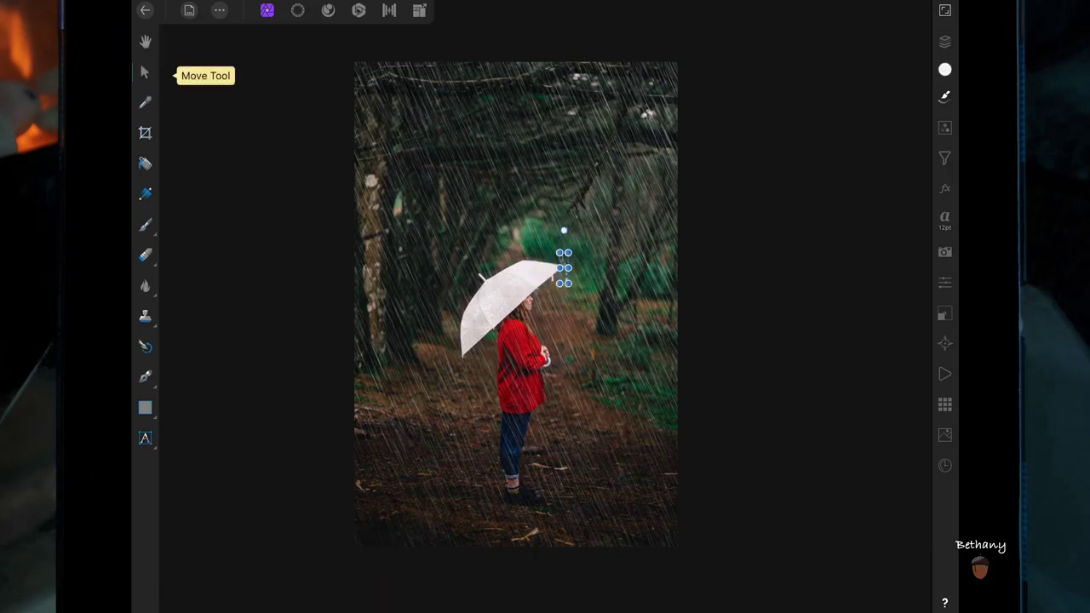
# Rotate, shrink and move the splash to the umbrella's lower-left edge
pyautogui.scroll(5, 577, 252)
pyautogui.moveTo(539, 230); pyautogui.dragTo(516, 219)
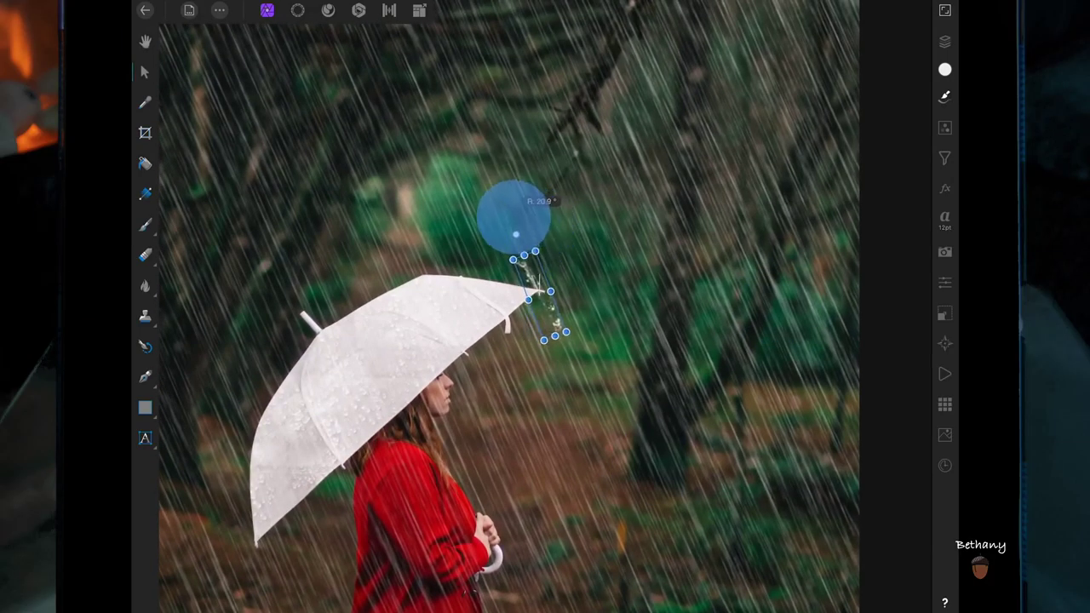
pyautogui.moveTo(545, 300)
pyautogui.mouseDown()
pyautogui.moveTo(561, 323)
pyautogui.moveTo(555, 316)
pyautogui.mouseUp()
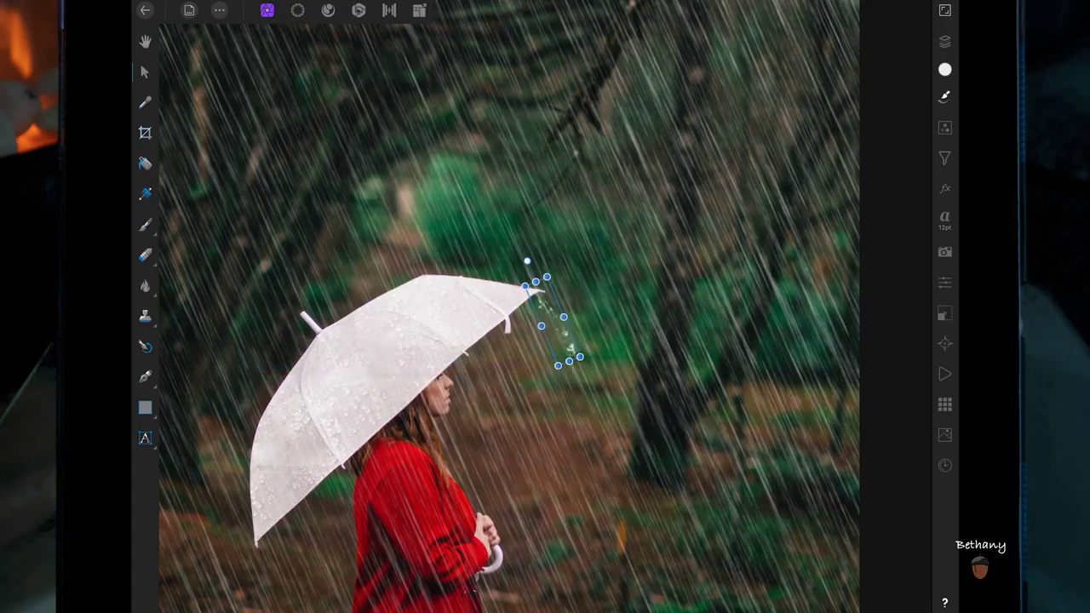
pyautogui.moveTo(579, 357); pyautogui.dragTo(567, 339)
pyautogui.click(547, 323)
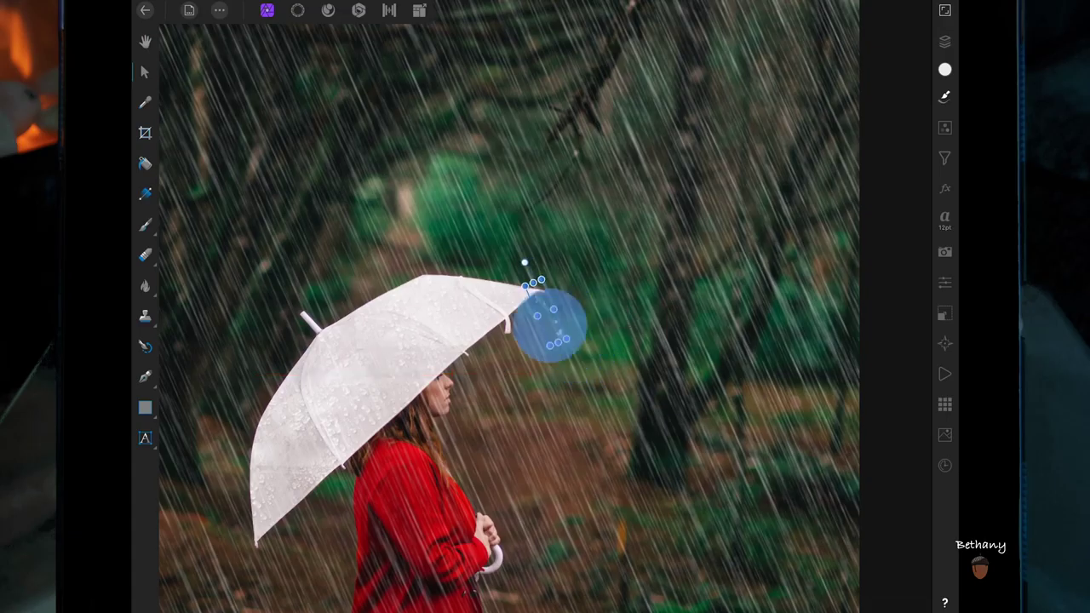
pyautogui.moveTo(547, 327); pyautogui.dragTo(302, 540)
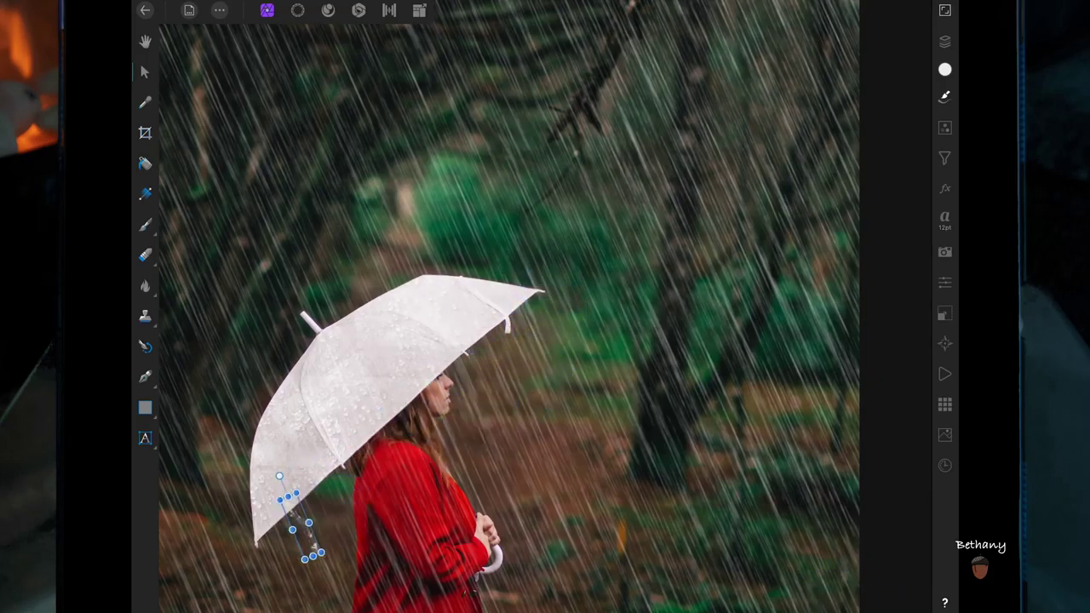
# Flip the splash horizontally and stand it upright at about -0.9° below the umbrella tip
pyautogui.click(944, 312)
pyautogui.click(870, 165)
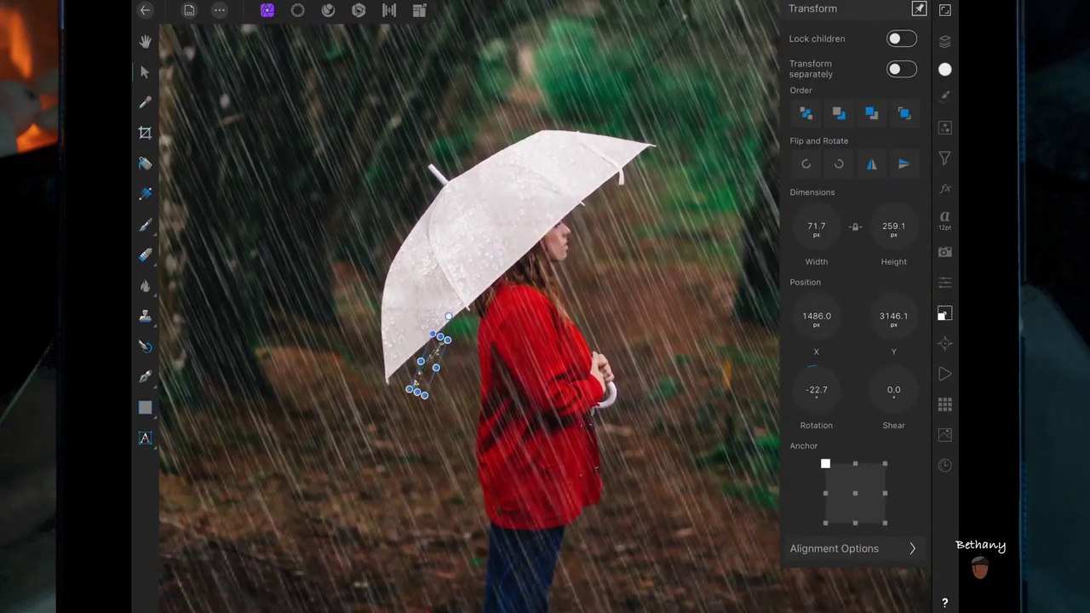
pyautogui.moveTo(426, 362); pyautogui.dragTo(375, 400)
pyautogui.scroll(5, 578, 418)
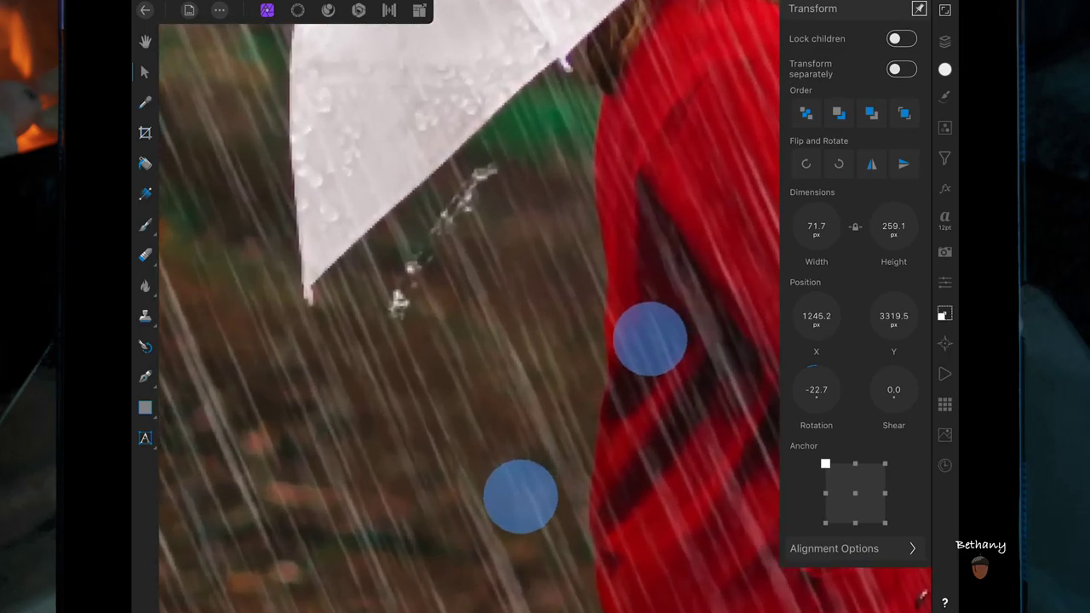
pyautogui.moveTo(308, 260); pyautogui.dragTo(287, 207)
pyautogui.moveTo(260, 365); pyautogui.dragTo(274, 349)
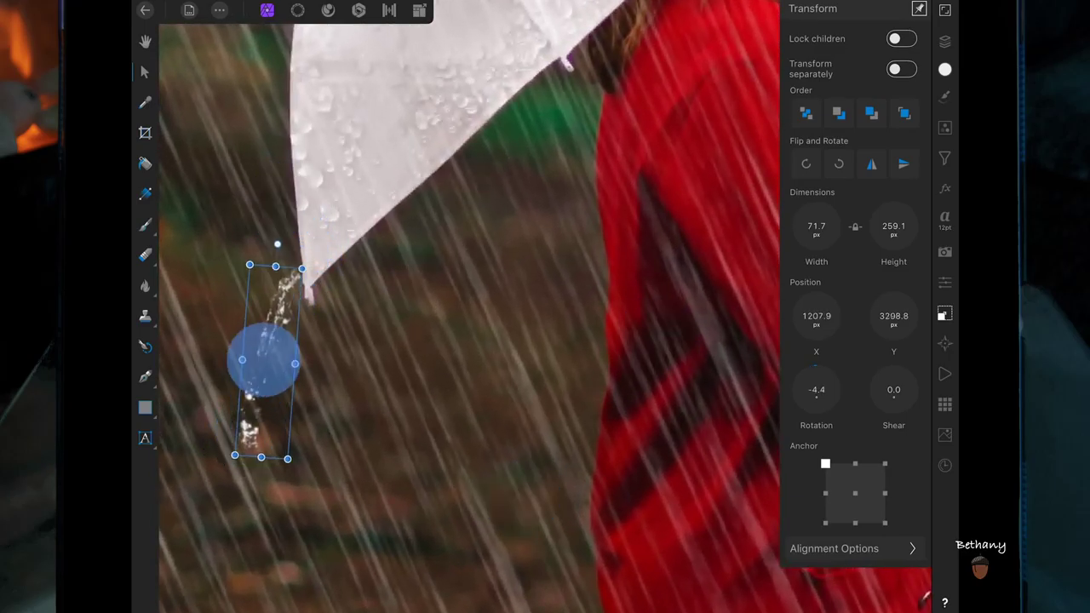
pyautogui.moveTo(311, 235); pyautogui.dragTo(304, 234)
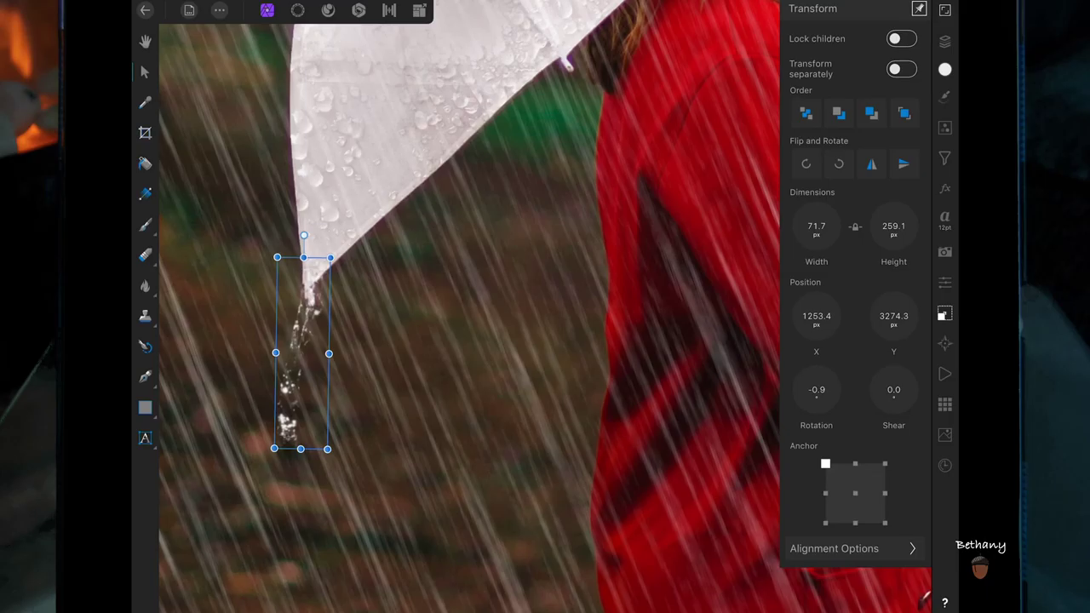
pyautogui.scroll(-3, 623, 306)
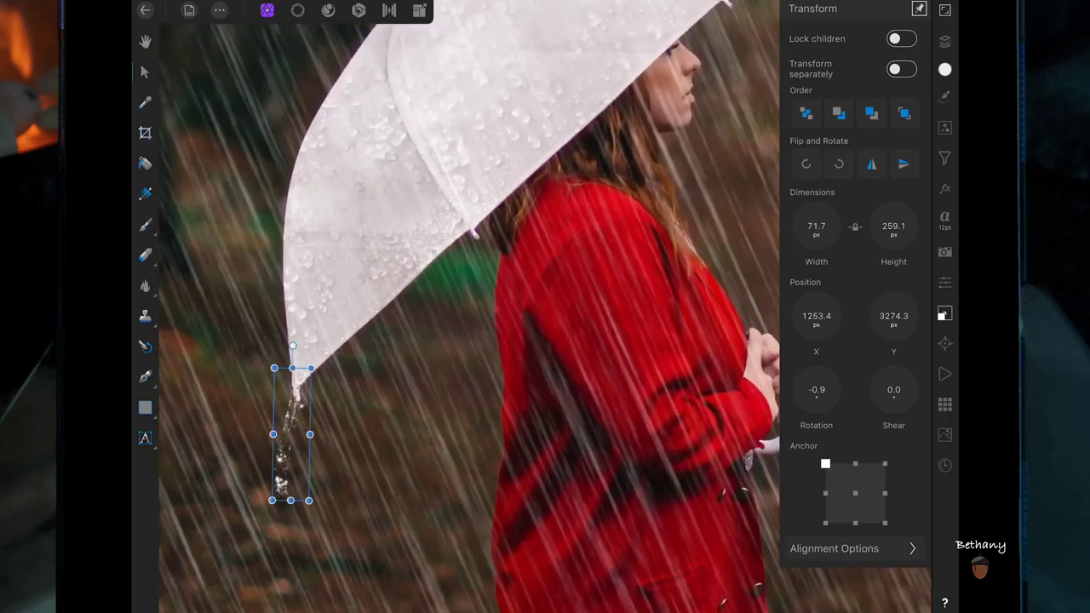
pyautogui.click(292, 438)
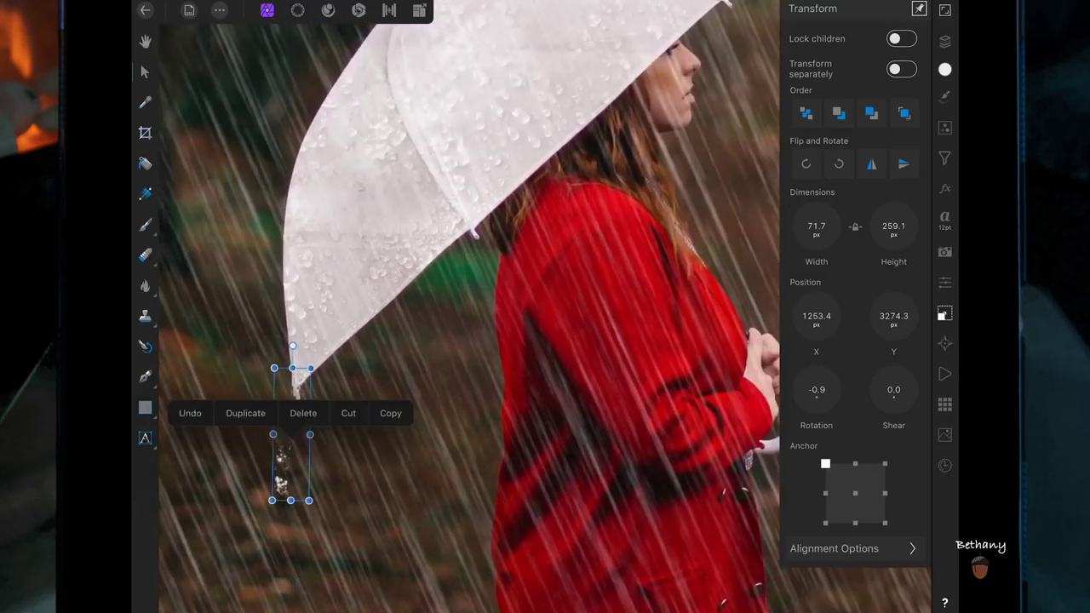
# Duplicate the splash and place the copy under the umbrella's underside, tilted about 11°
pyautogui.click(246, 413)
pyautogui.moveTo(294, 437); pyautogui.dragTo(424, 313)
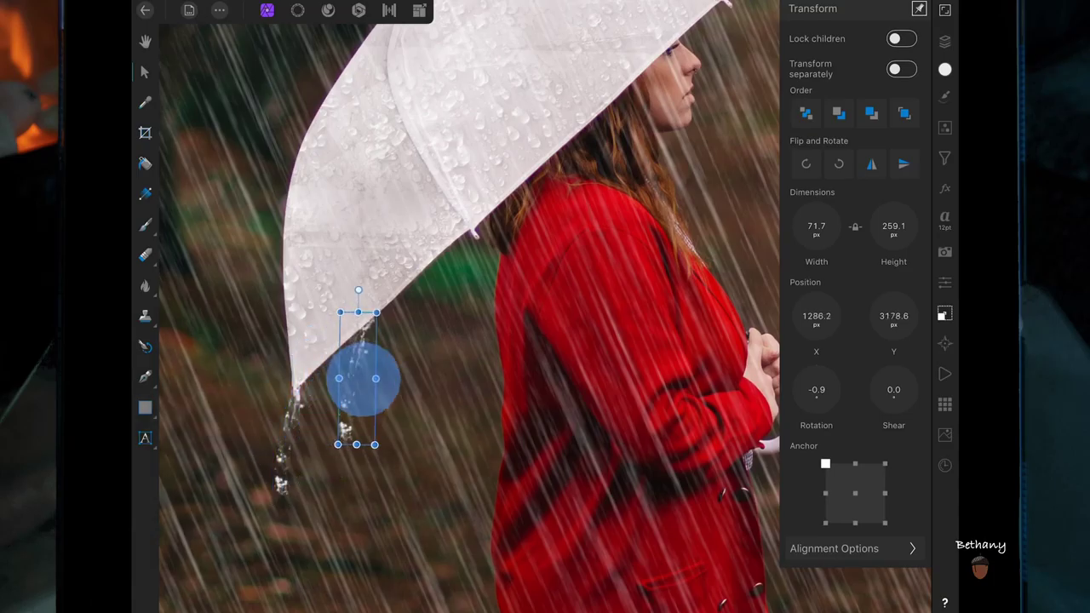
pyautogui.moveTo(424, 221); pyautogui.dragTo(413, 199)
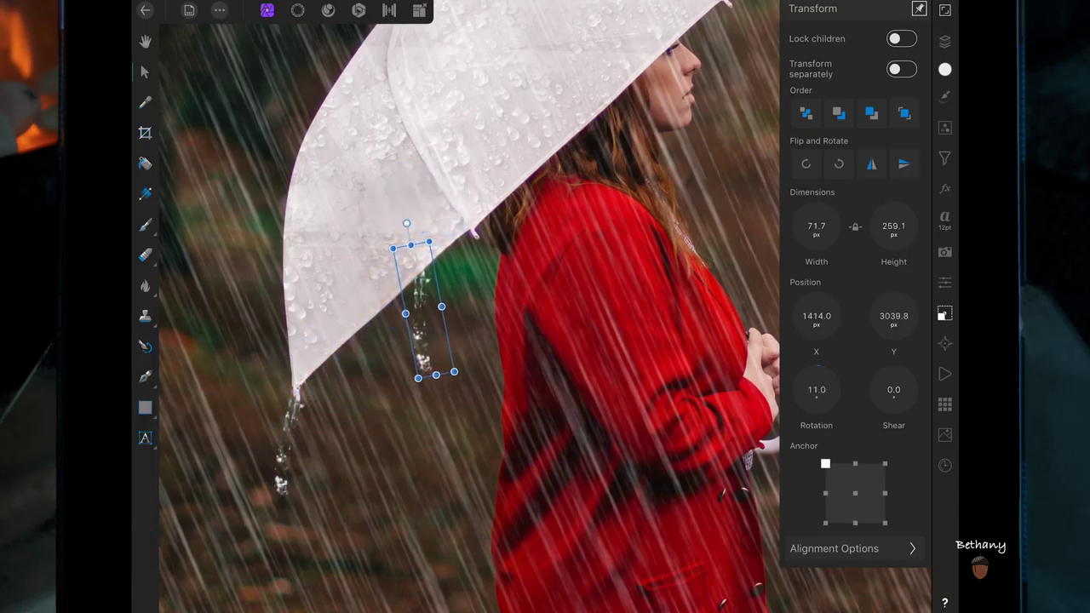
pyautogui.moveTo(423, 310); pyautogui.dragTo(422, 302)
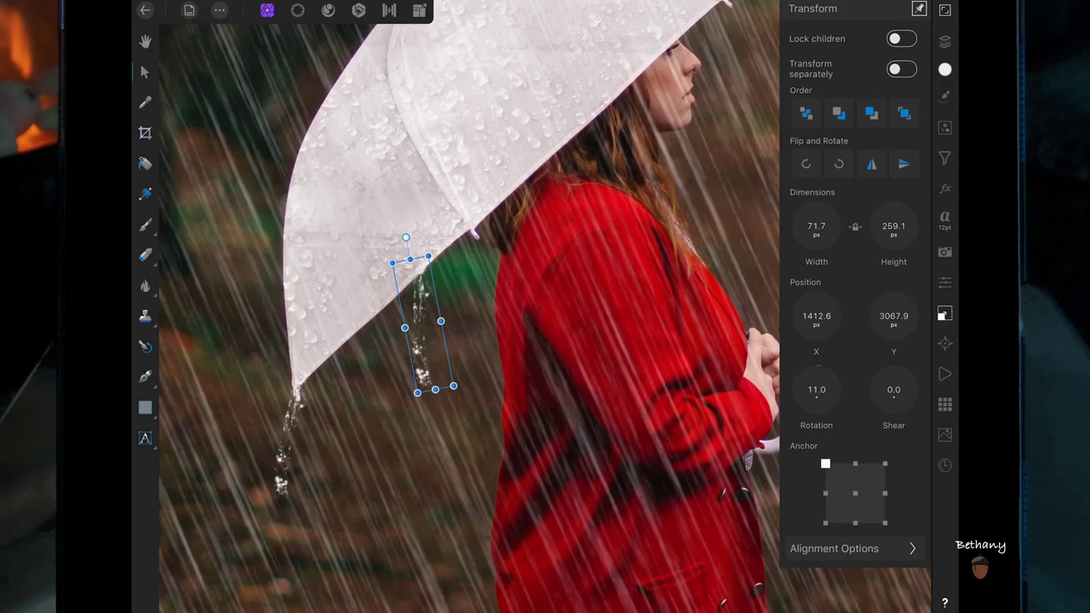
pyautogui.click(392, 469)
pyautogui.scroll(-5, 567, 360)
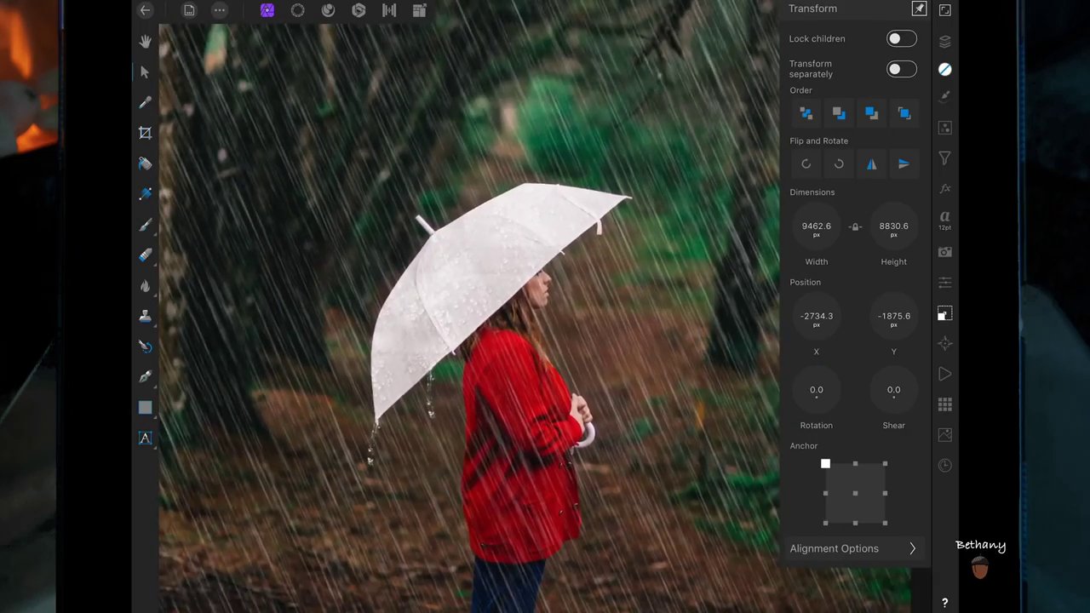
pyautogui.scroll(-3, 566, 323)
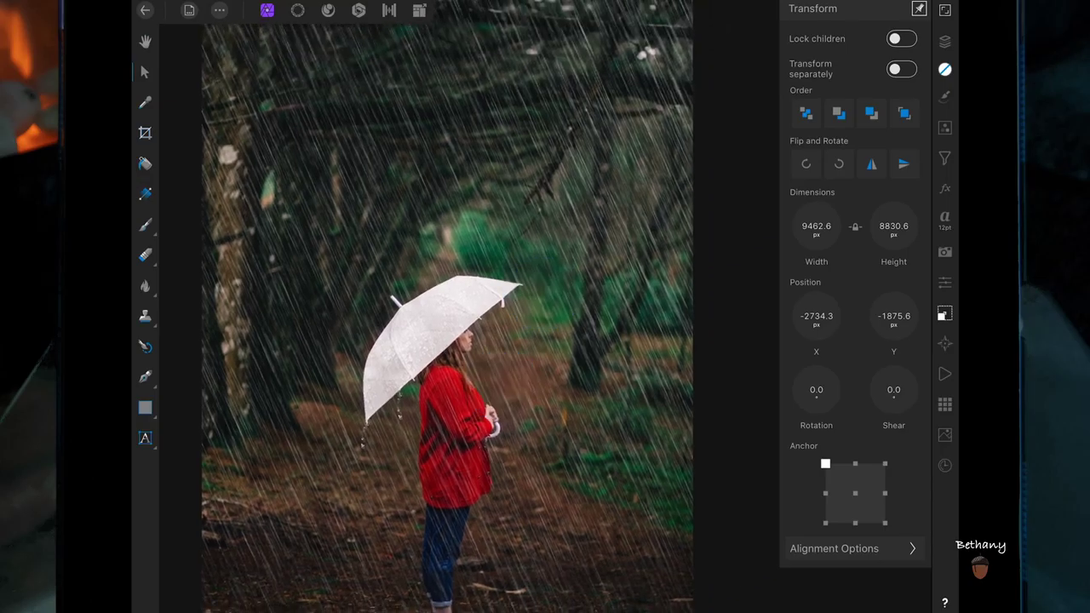
# Duplicate the top splash layer again and move the copy toward the umbrella's front tip
pyautogui.click(944, 41)
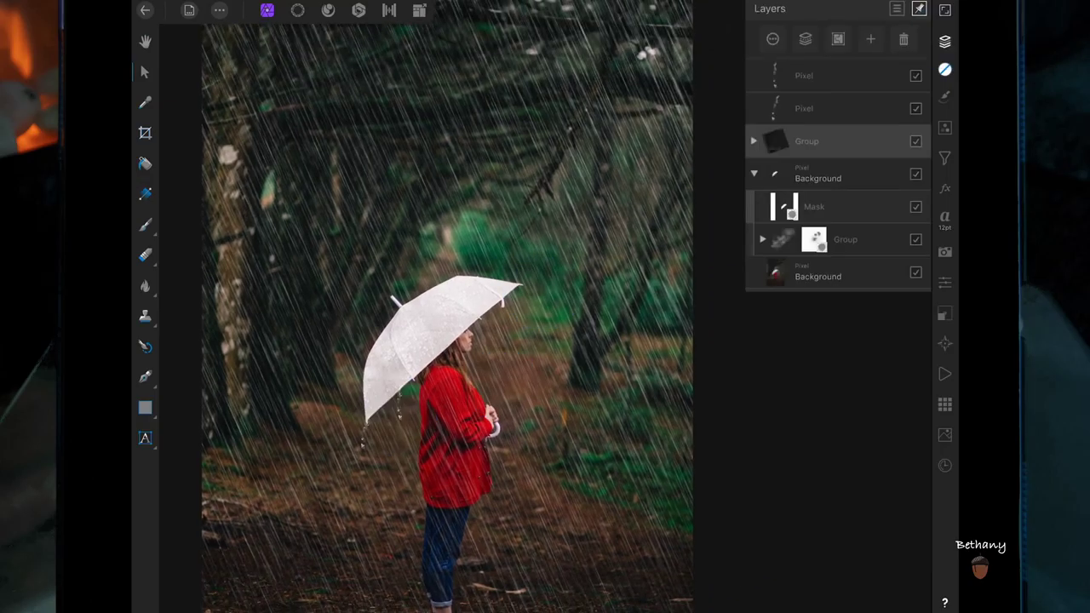
pyautogui.click(804, 76)
pyautogui.click(397, 406)
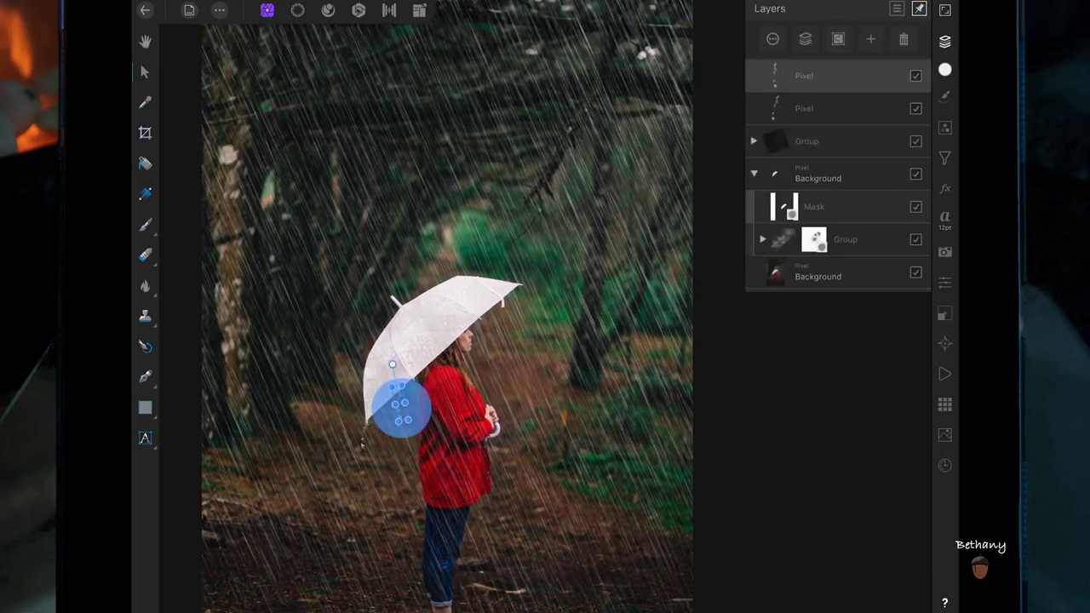
pyautogui.click(355, 378)
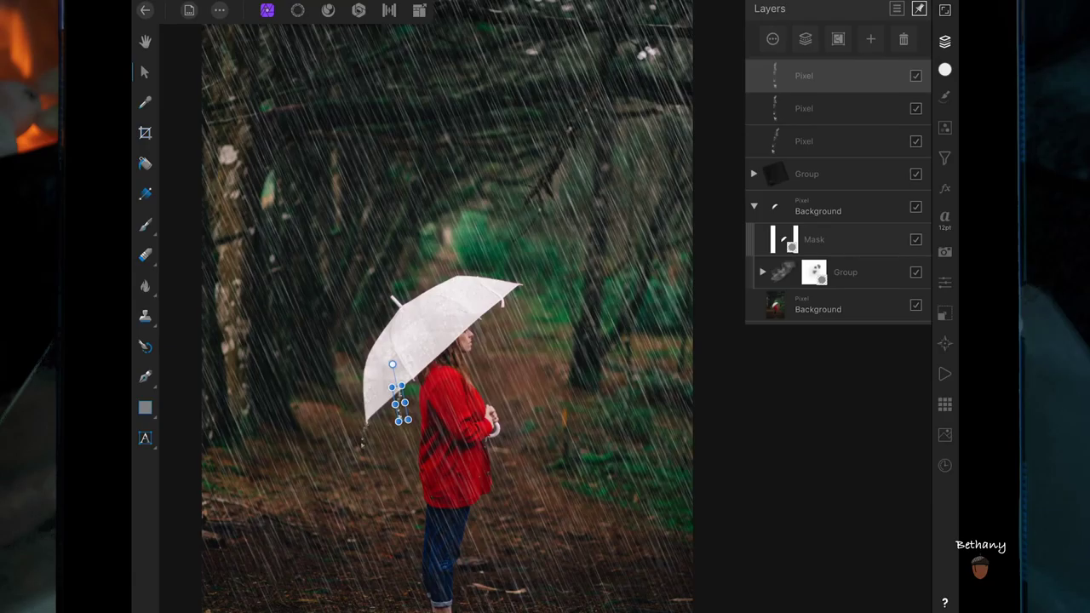
pyautogui.moveTo(401, 396); pyautogui.dragTo(509, 311)
pyautogui.scroll(5, 537, 324)
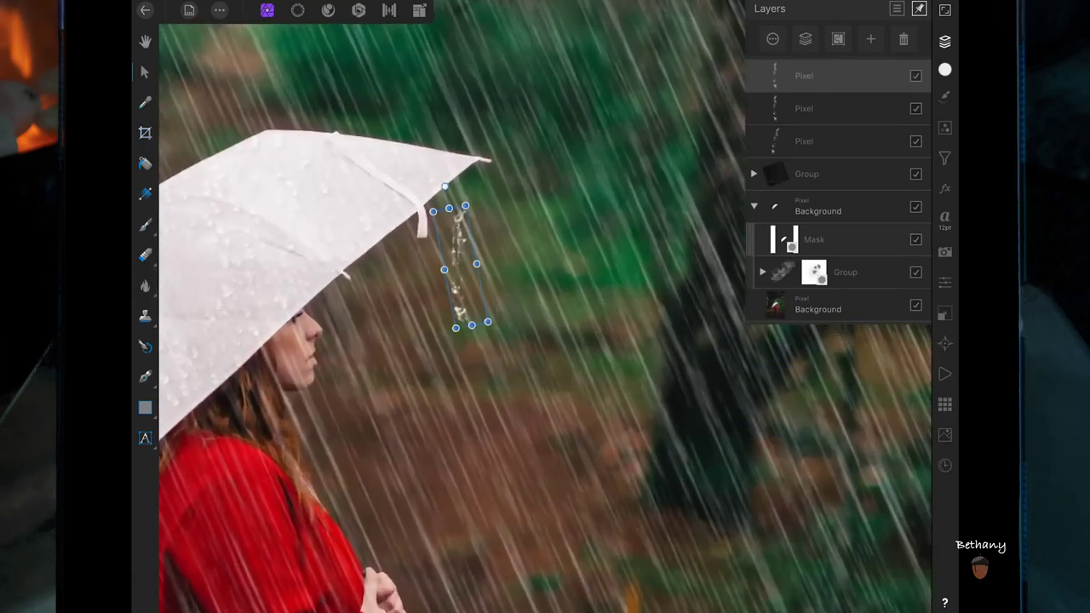
# Flip the new copy horizontally and rotate it to 17.7° at the umbrella's front tip
pyautogui.click(944, 313)
pyautogui.click(871, 164)
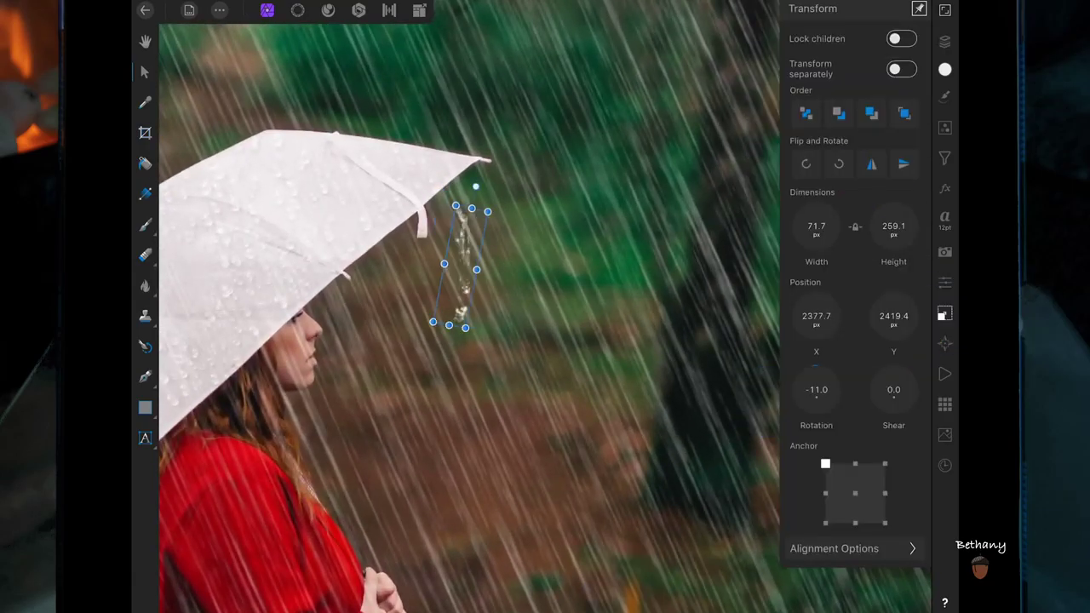
pyautogui.moveTo(460, 266); pyautogui.dragTo(485, 200)
pyautogui.moveTo(495, 128); pyautogui.dragTo(437, 139)
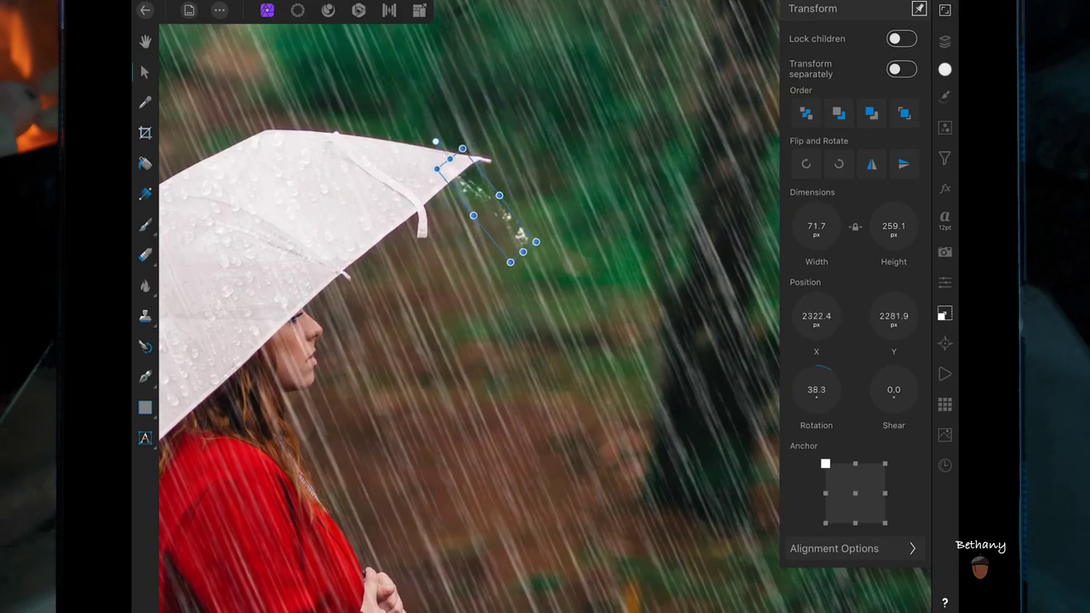
pyautogui.moveTo(499, 197); pyautogui.dragTo(529, 186)
pyautogui.moveTo(464, 130); pyautogui.dragTo(493, 101)
pyautogui.moveTo(509, 191); pyautogui.dragTo(516, 199)
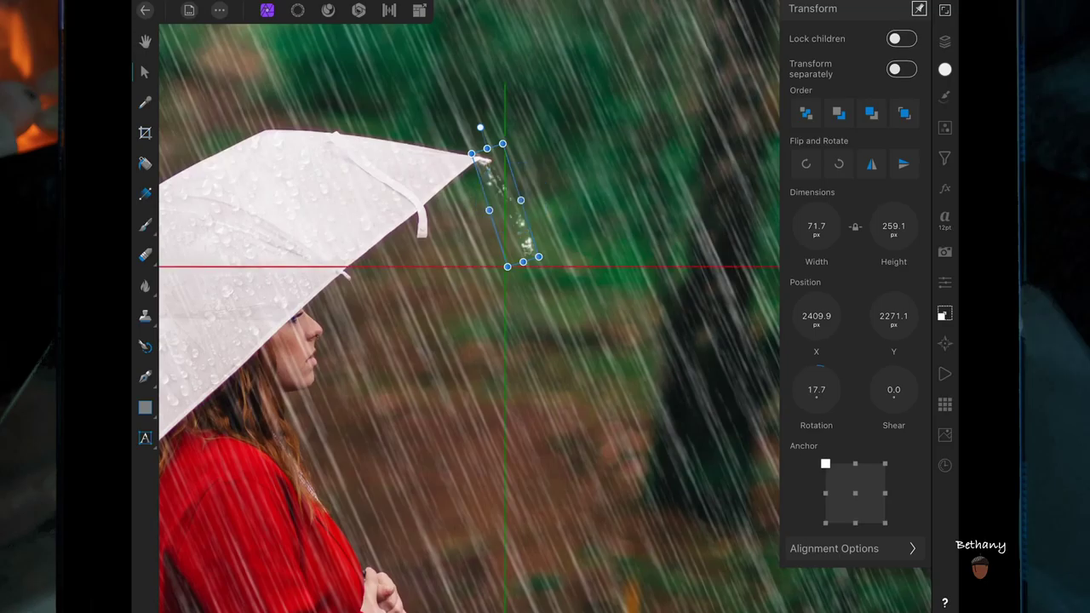
pyautogui.click(498, 190)
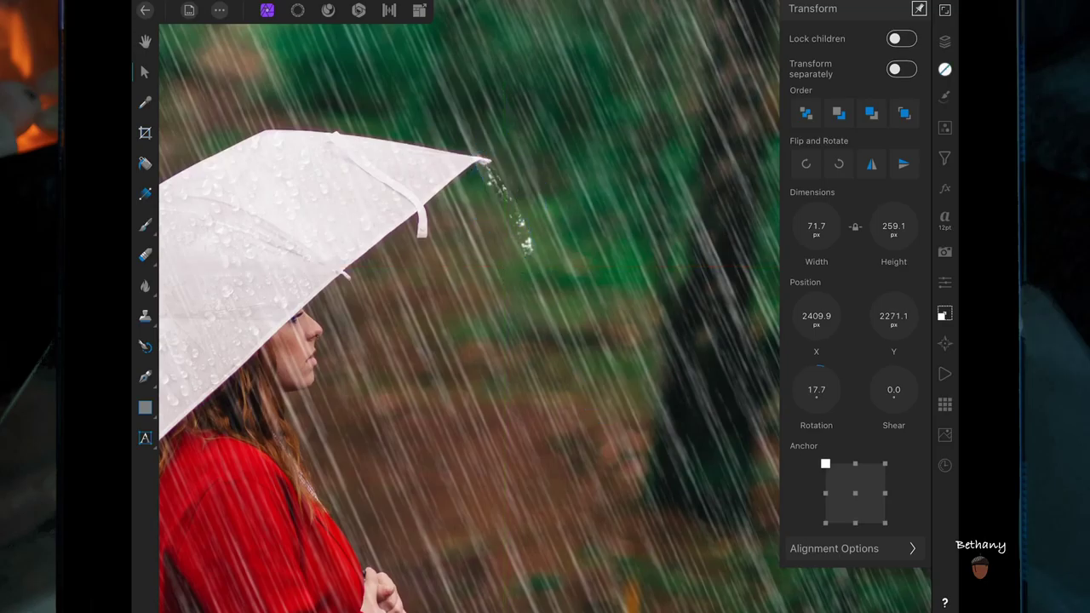
pyautogui.scroll(-5, 632, 303)
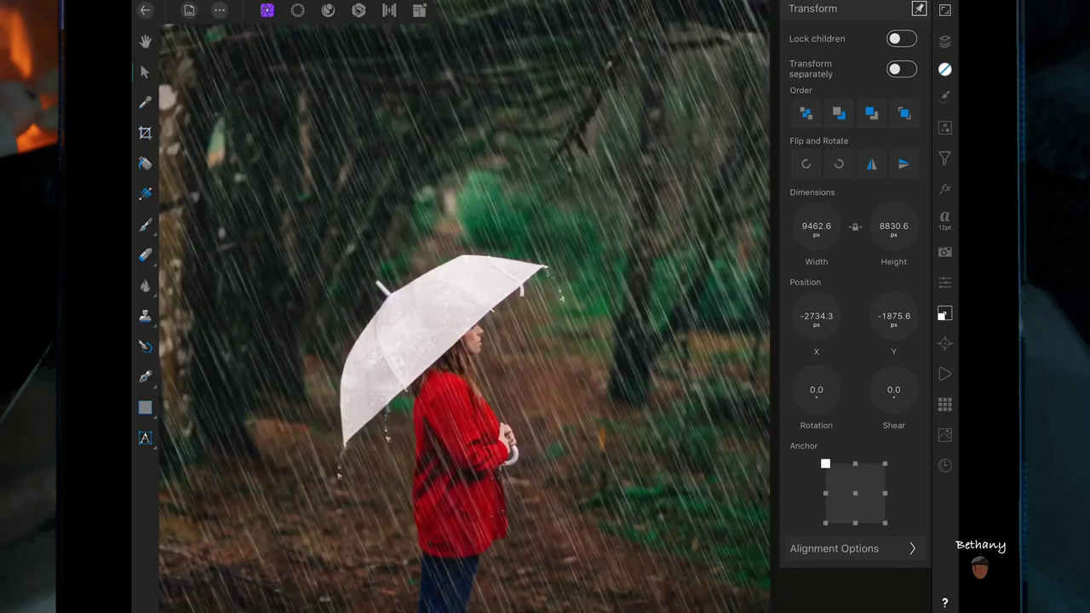
# Shorten the drip layer under the umbrella's underside
pyautogui.click(944, 40)
pyautogui.click(804, 108)
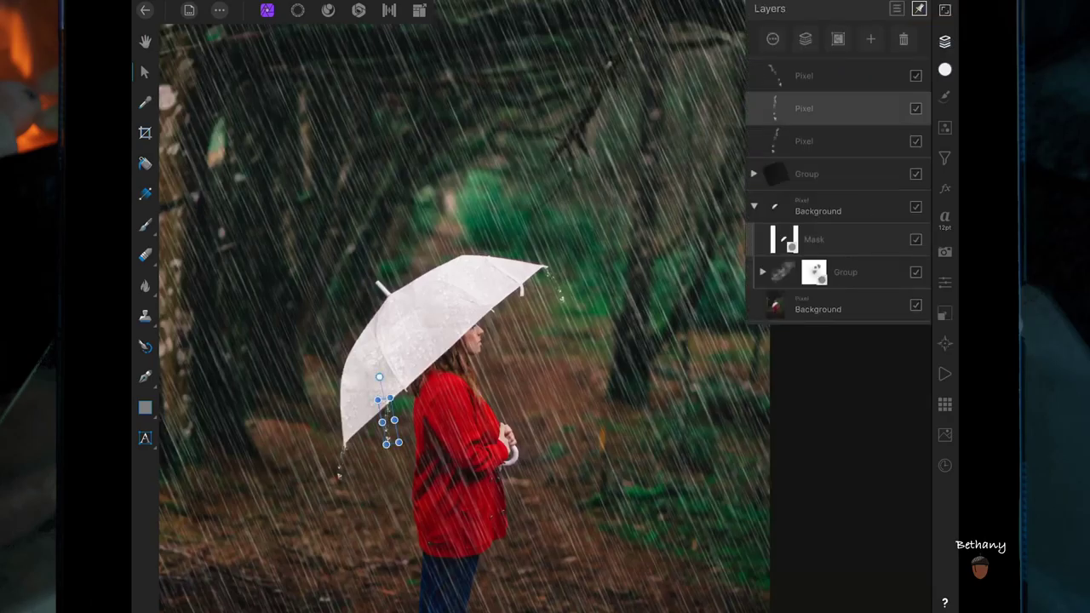
pyautogui.moveTo(399, 442); pyautogui.dragTo(390, 428)
pyautogui.click(273, 487)
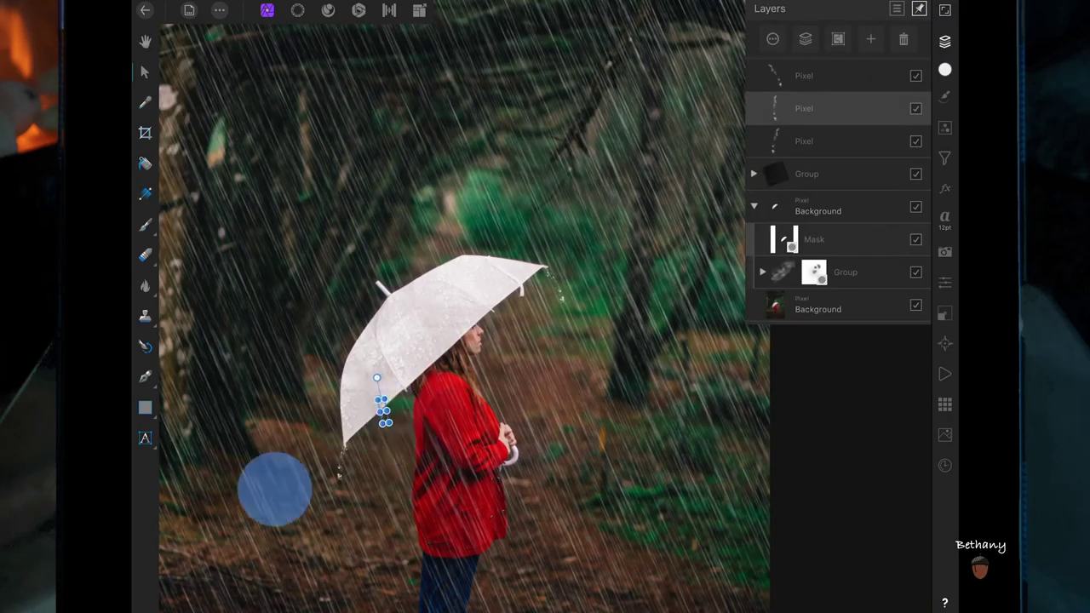
# Shorten the drip layer at the umbrella's left tip
pyautogui.click(803, 140)
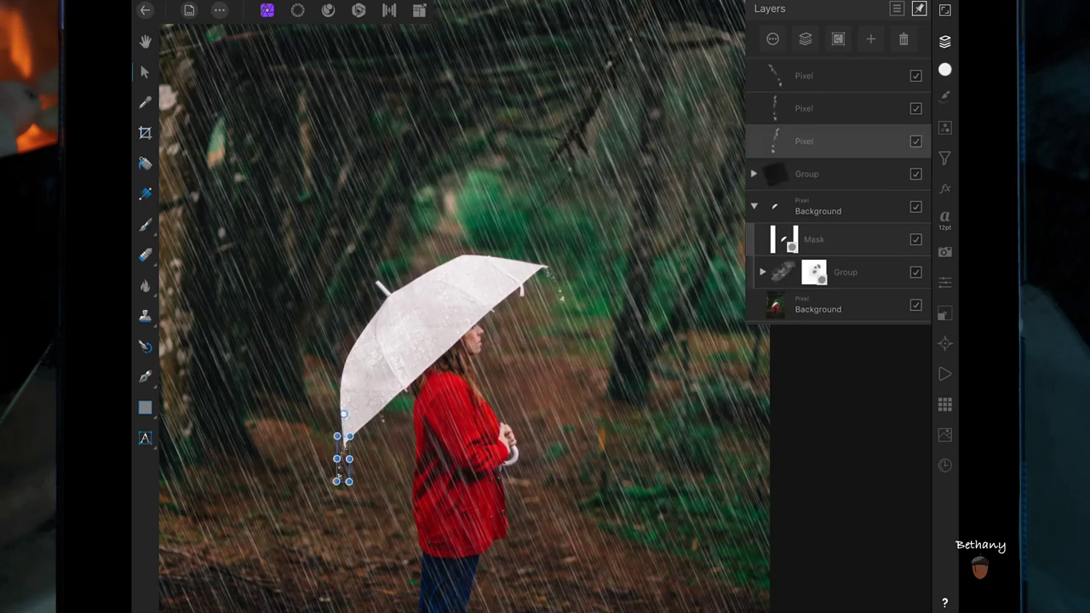
pyautogui.moveTo(349, 481); pyautogui.dragTo(346, 467)
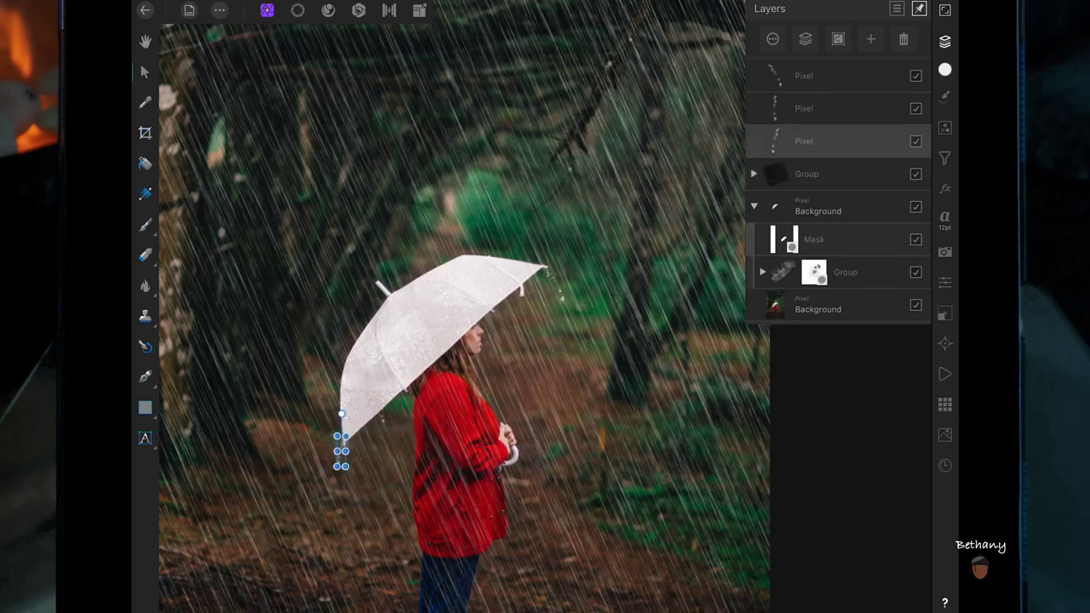
pyautogui.click(806, 174)
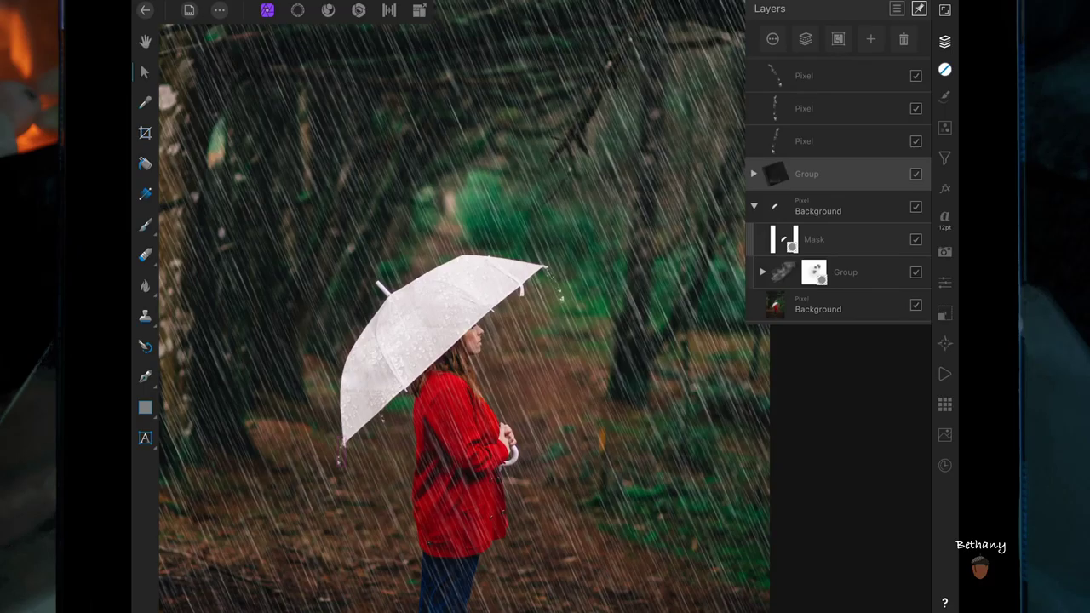
pyautogui.click(804, 140)
pyautogui.click(806, 173)
# Rotate the left-tip drip clockwise and resize it to about 45 px, hanging at the tip
pyautogui.click(803, 141)
pyautogui.scroll(5, 608, 411)
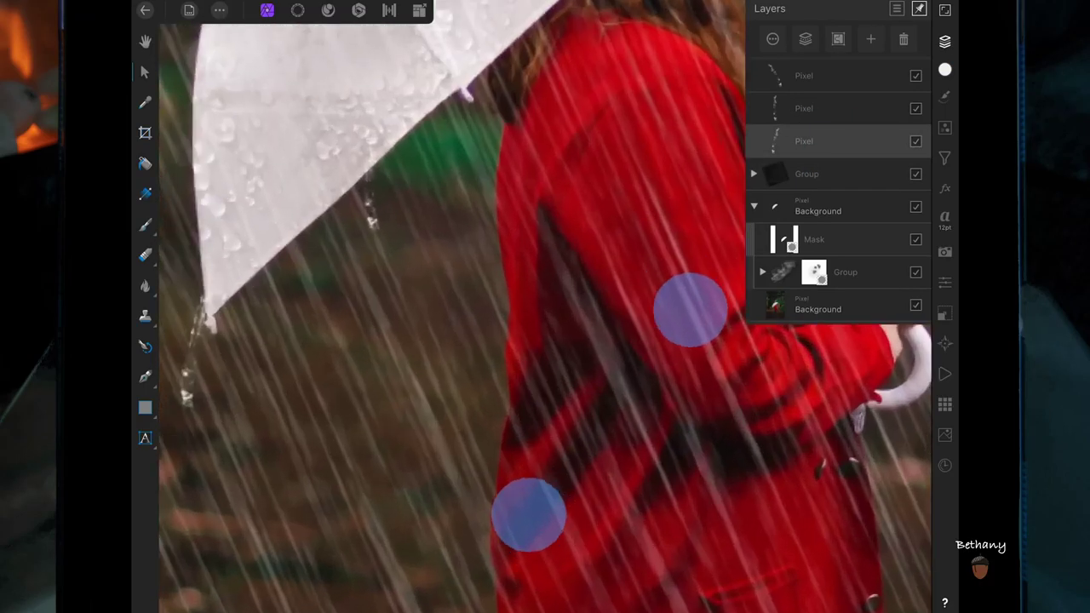
pyautogui.moveTo(366, 396); pyautogui.dragTo(379, 367)
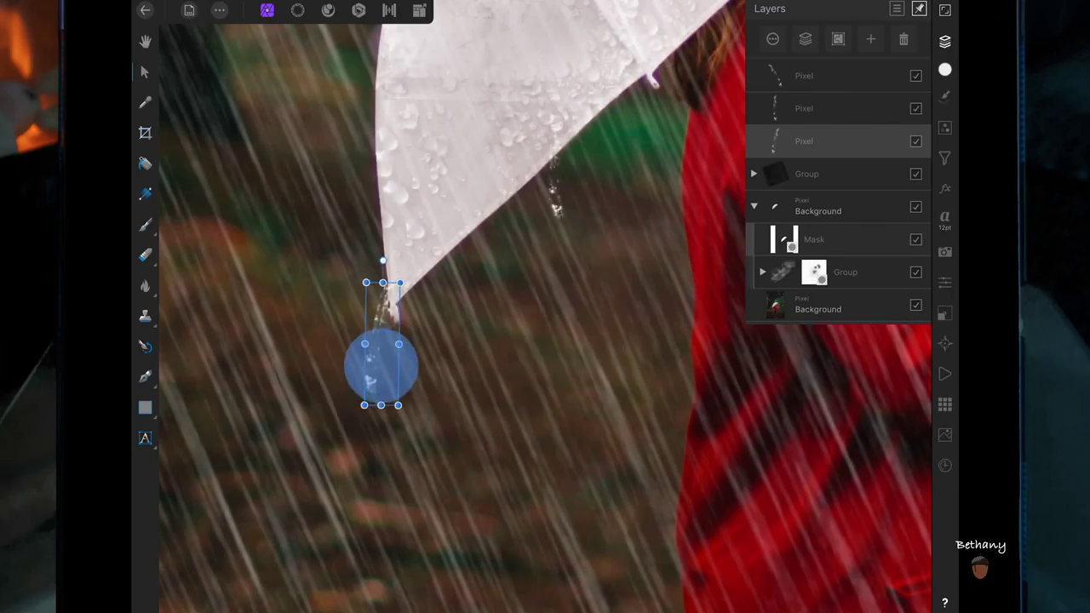
pyautogui.moveTo(389, 264); pyautogui.dragTo(365, 244)
pyautogui.moveTo(401, 346); pyautogui.dragTo(408, 332)
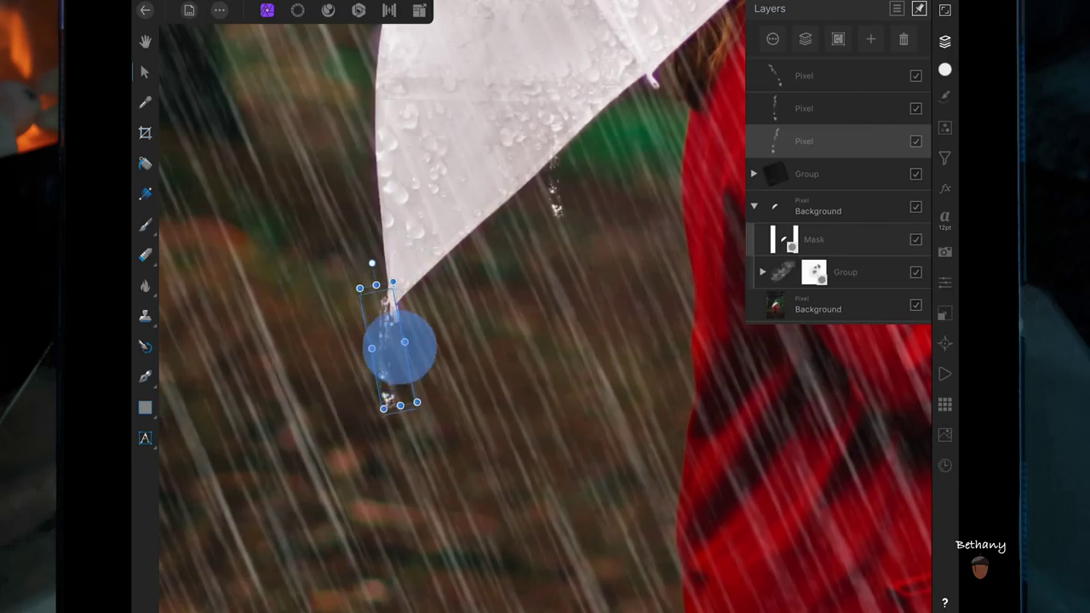
pyautogui.moveTo(425, 394); pyautogui.dragTo(414, 370)
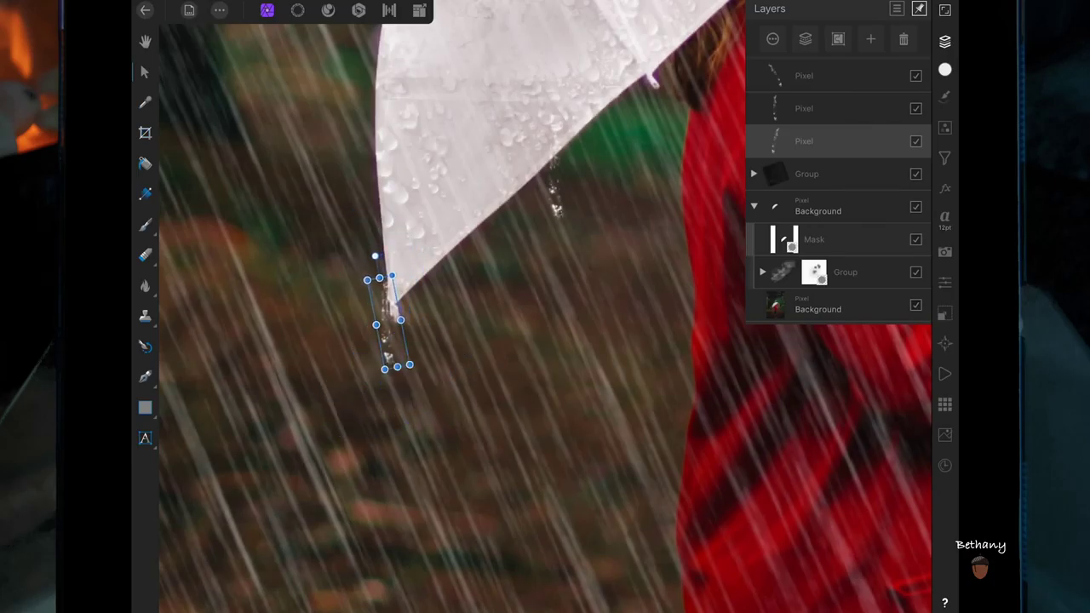
pyautogui.moveTo(387, 308)
pyautogui.mouseDown()
pyautogui.moveTo(389, 320)
pyautogui.moveTo(416, 331)
pyautogui.mouseUp()
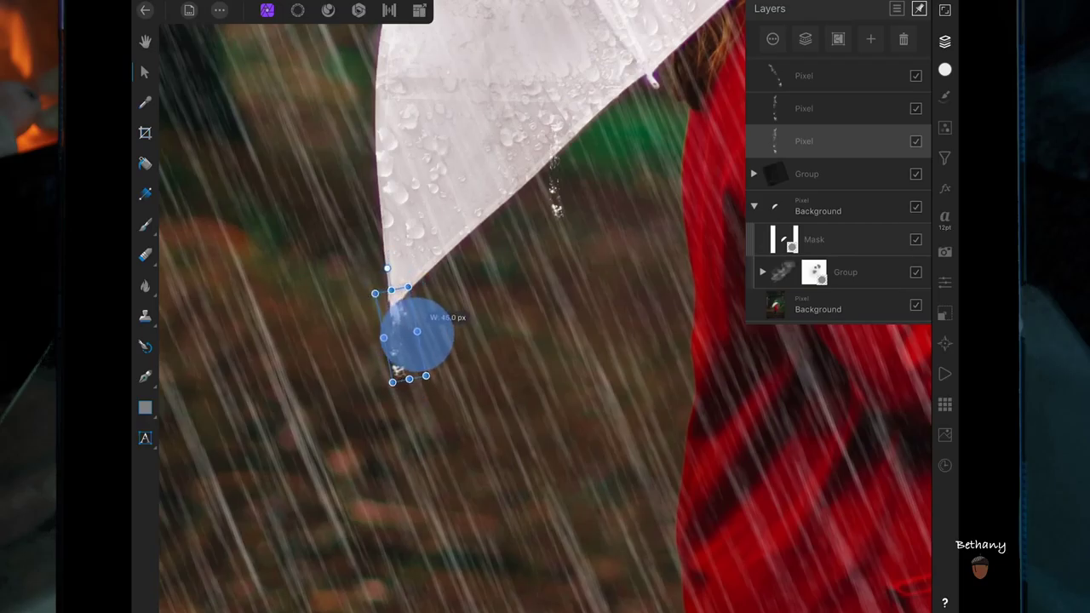
pyautogui.click(397, 333)
pyautogui.click(806, 174)
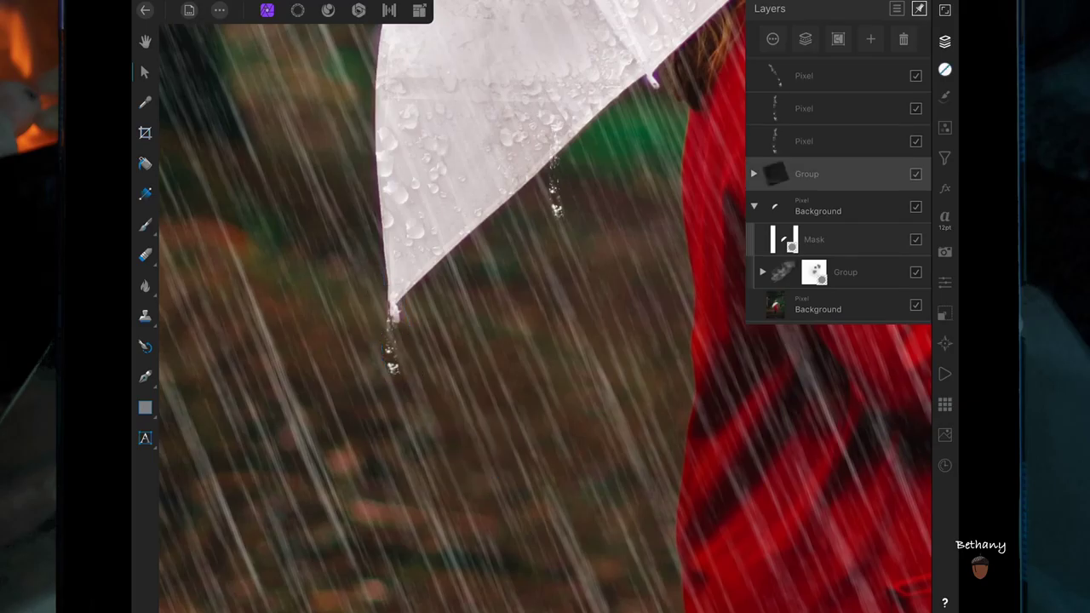
pyautogui.scroll(-5, 562, 388)
pyautogui.scroll(-3, 596, 396)
pyautogui.scroll(-2, 585, 426)
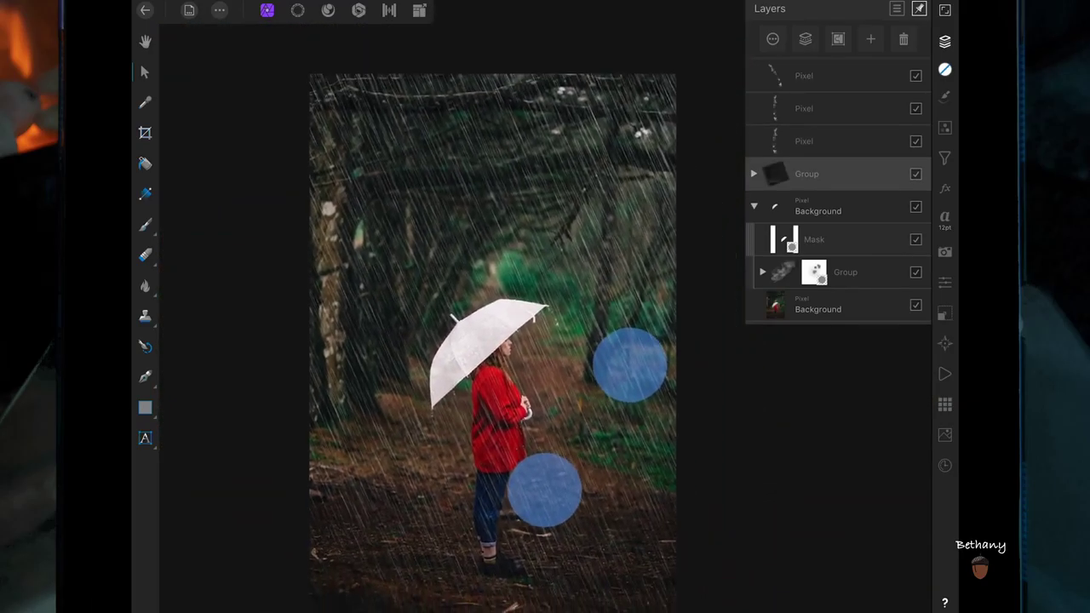
pyautogui.scroll(-2, 511, 383)
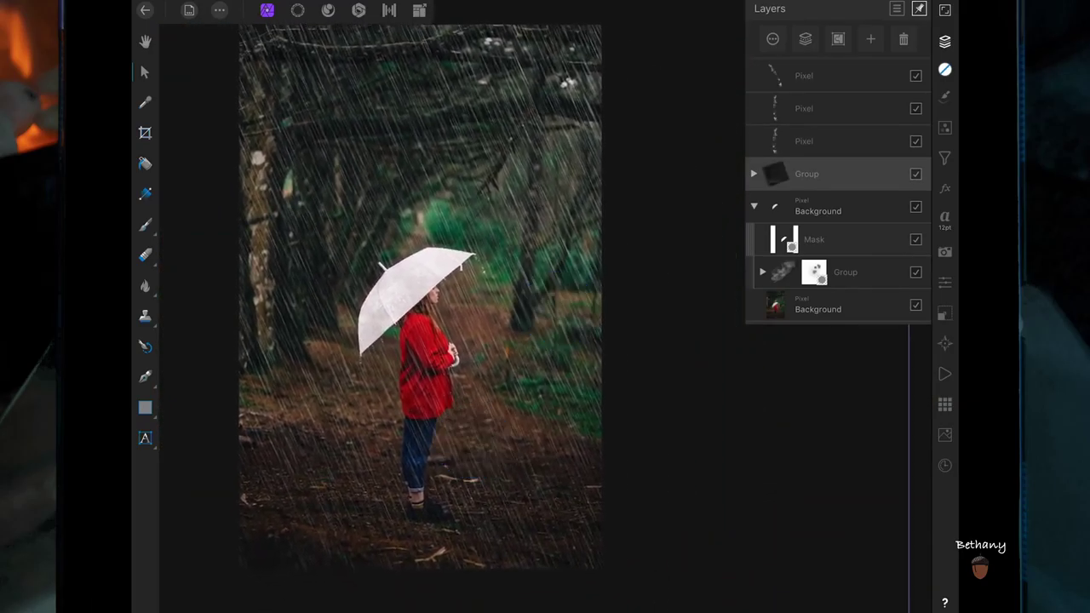
# Group the top rain layer with Ctrl+G and move another rain layer into that group
pyautogui.click(804, 76)
pyautogui.hotkey('ctrl', 'g')
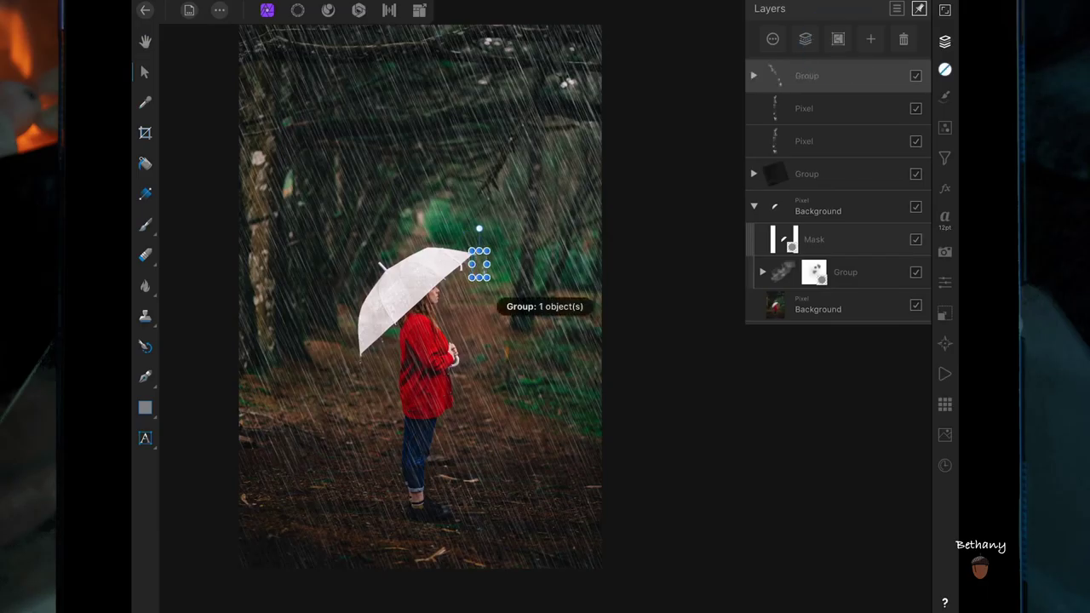
pyautogui.moveTo(845, 109); pyautogui.dragTo(851, 80)
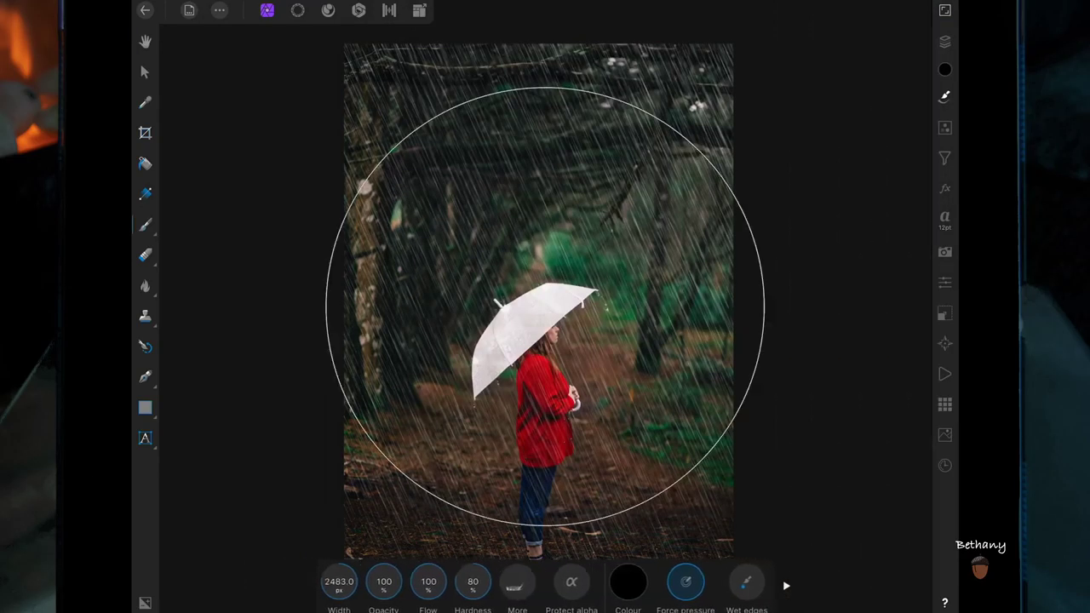
# Set the brush colour to white, undo the last stroke, and size the brush to about 1380 px
pyautogui.click(628, 581)
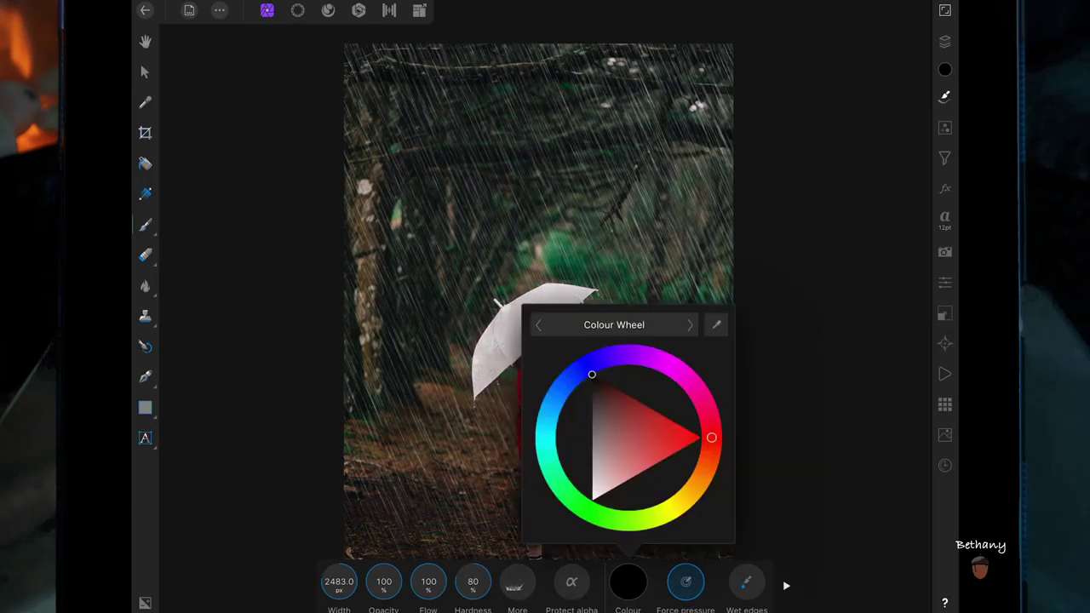
pyautogui.click(587, 362)
pyautogui.click(627, 581)
pyautogui.moveTo(338, 582)
pyautogui.mouseDown()
pyautogui.moveTo(279, 568)
pyautogui.moveTo(236, 576)
pyautogui.mouseUp()
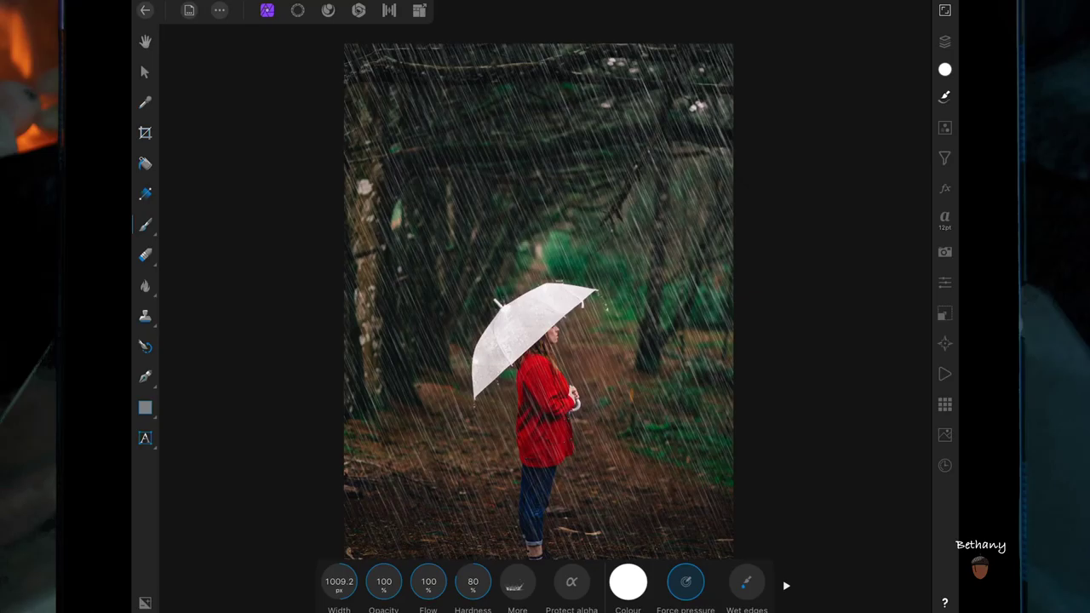
pyautogui.hotkey('ctrl', 'z')
pyautogui.moveTo(338, 582); pyautogui.dragTo(570, 507)
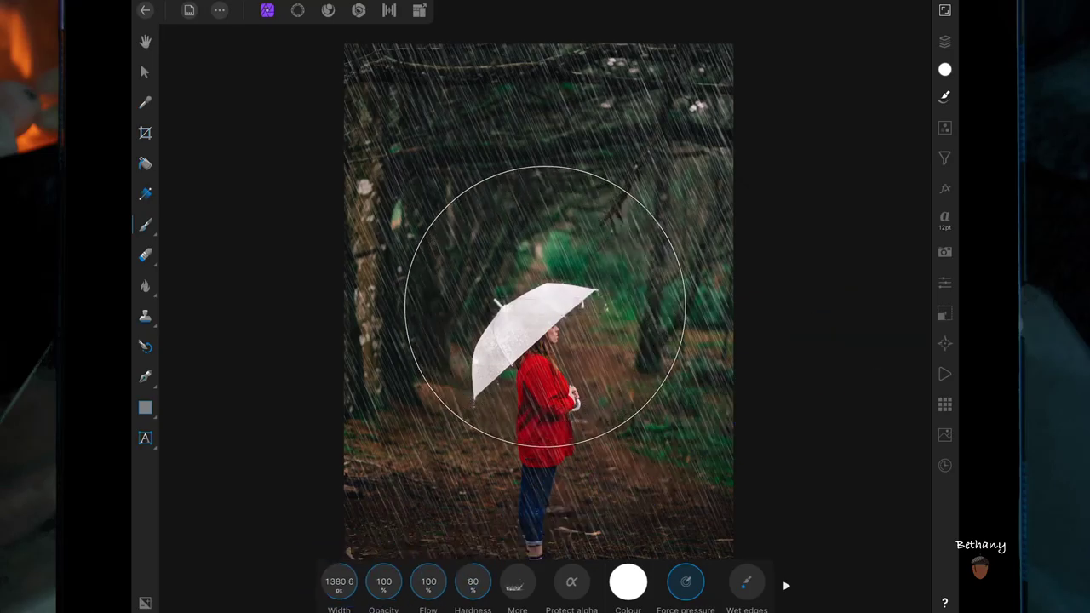
pyautogui.scroll(5, 604, 290)
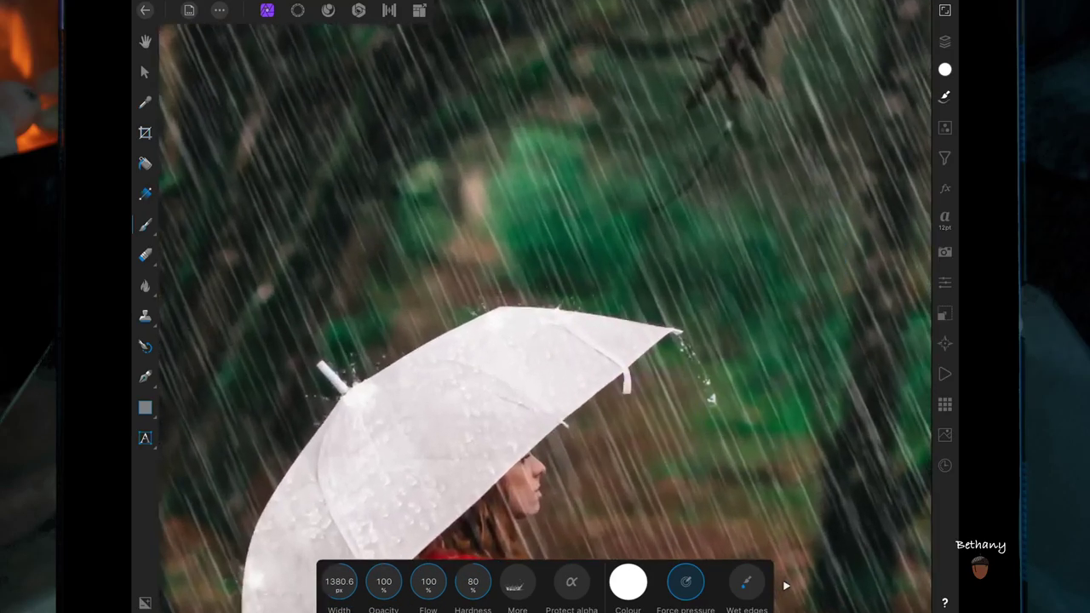
# Tilt a splash about 18° onto the umbrella's edge and tilt the small splash above to 38°
pyautogui.press('v')
pyautogui.moveTo(572, 304); pyautogui.dragTo(578, 292)
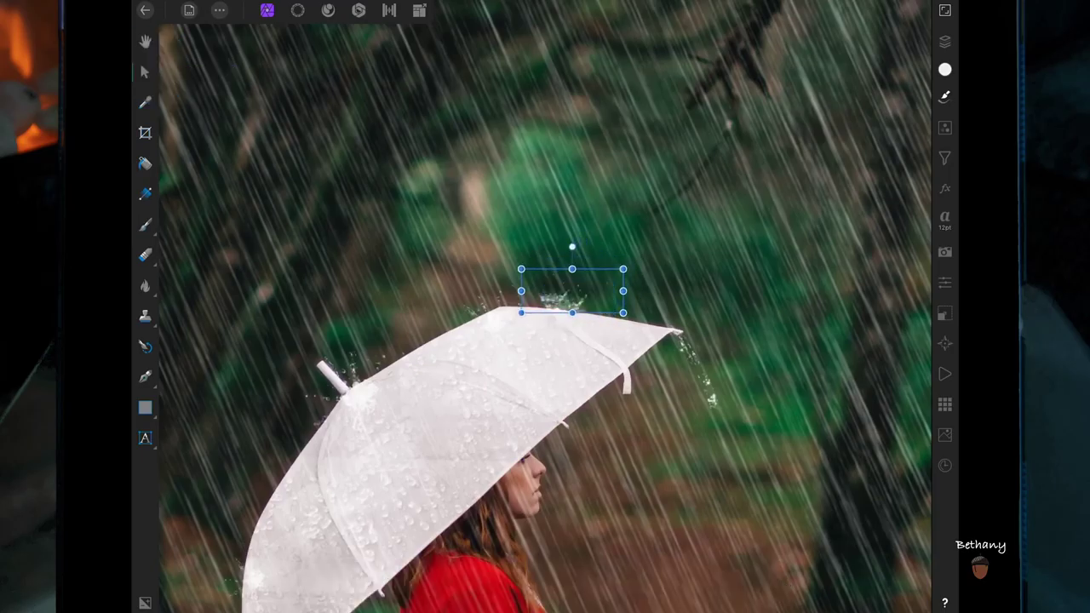
pyautogui.moveTo(585, 282)
pyautogui.mouseDown()
pyautogui.moveTo(528, 280)
pyautogui.moveTo(503, 247)
pyautogui.mouseUp()
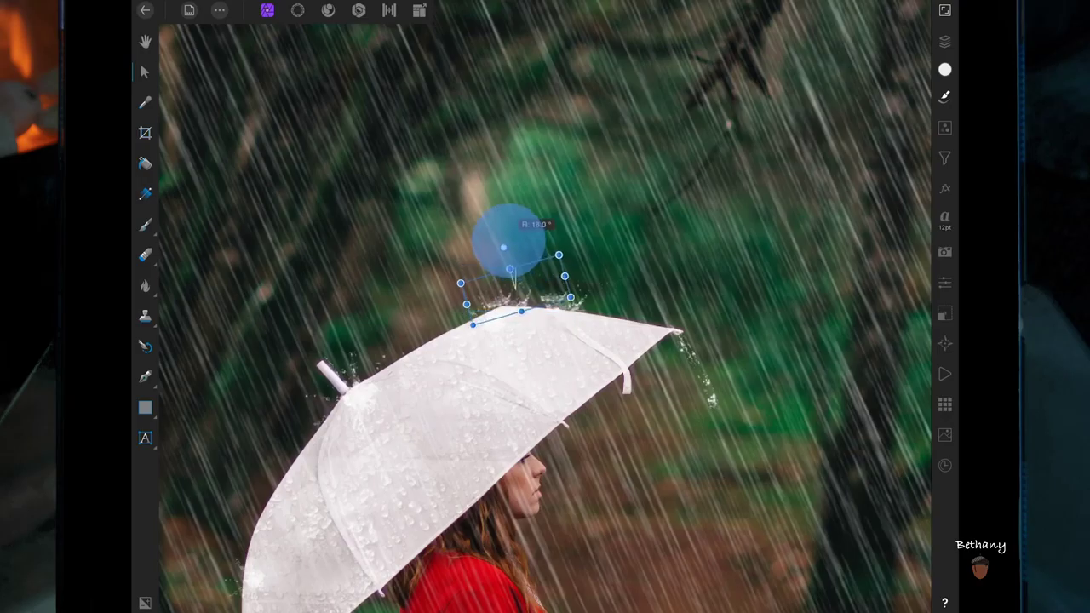
pyautogui.moveTo(510, 290)
pyautogui.mouseDown()
pyautogui.moveTo(442, 316)
pyautogui.moveTo(341, 400)
pyautogui.moveTo(322, 426)
pyautogui.moveTo(323, 466)
pyautogui.moveTo(321, 451)
pyautogui.mouseUp()
pyautogui.click(336, 400)
pyautogui.scroll(-3, 429, 409)
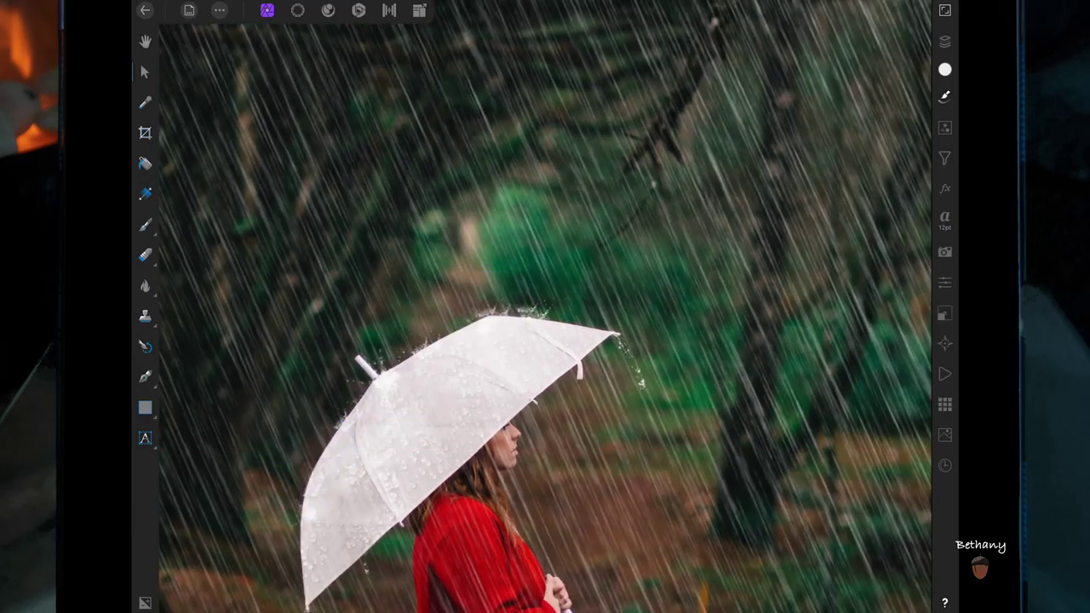
pyautogui.moveTo(523, 299); pyautogui.dragTo(464, 260)
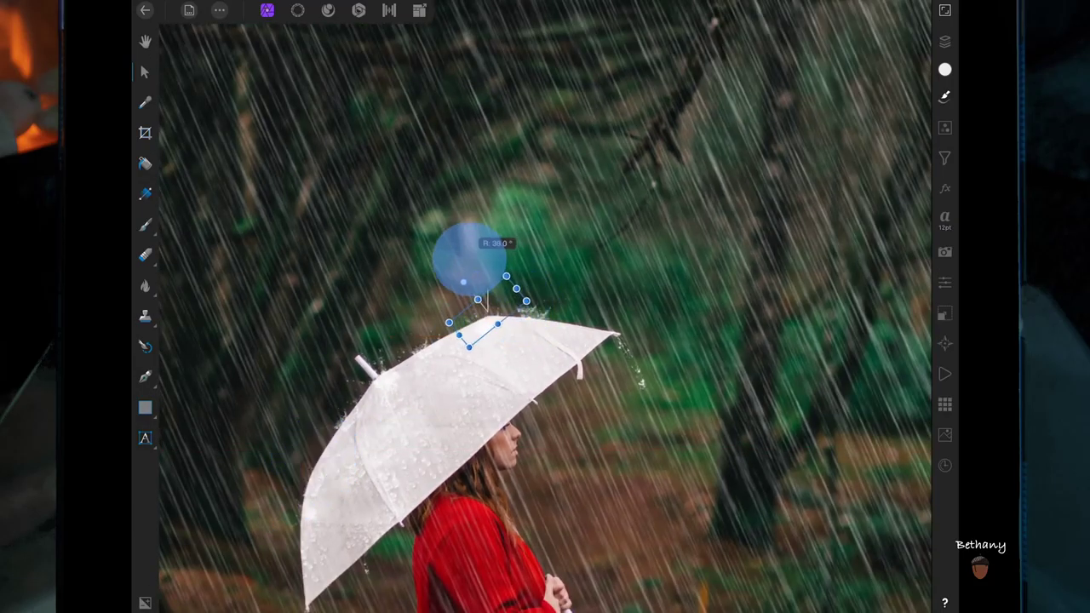
# Nudge another splash just above the umbrella and gather the splash layers into a group
pyautogui.click(944, 41)
pyautogui.click(803, 206)
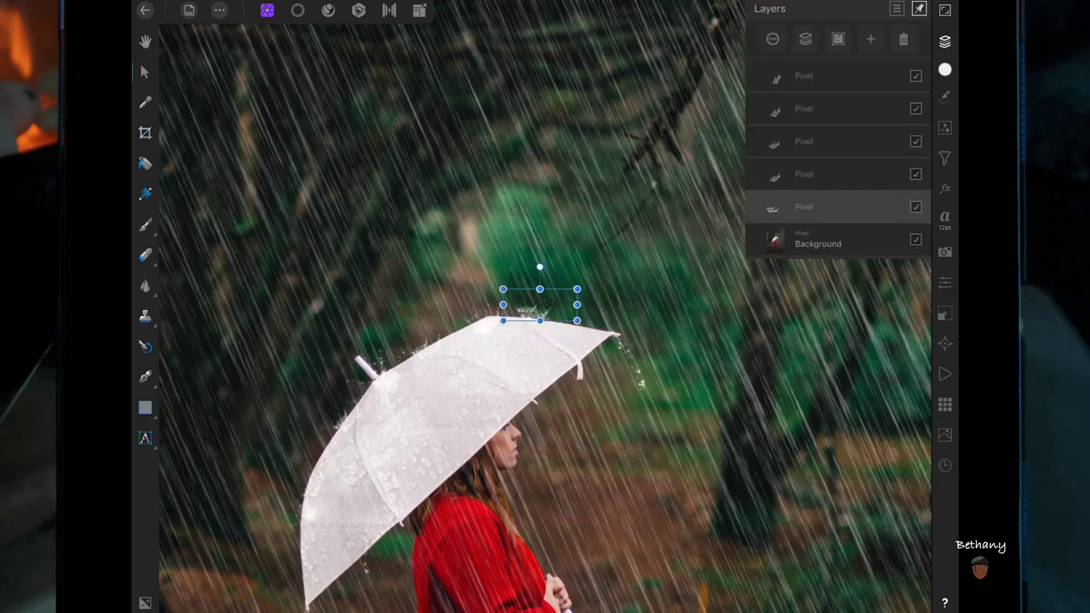
pyautogui.moveTo(554, 307); pyautogui.dragTo(557, 314)
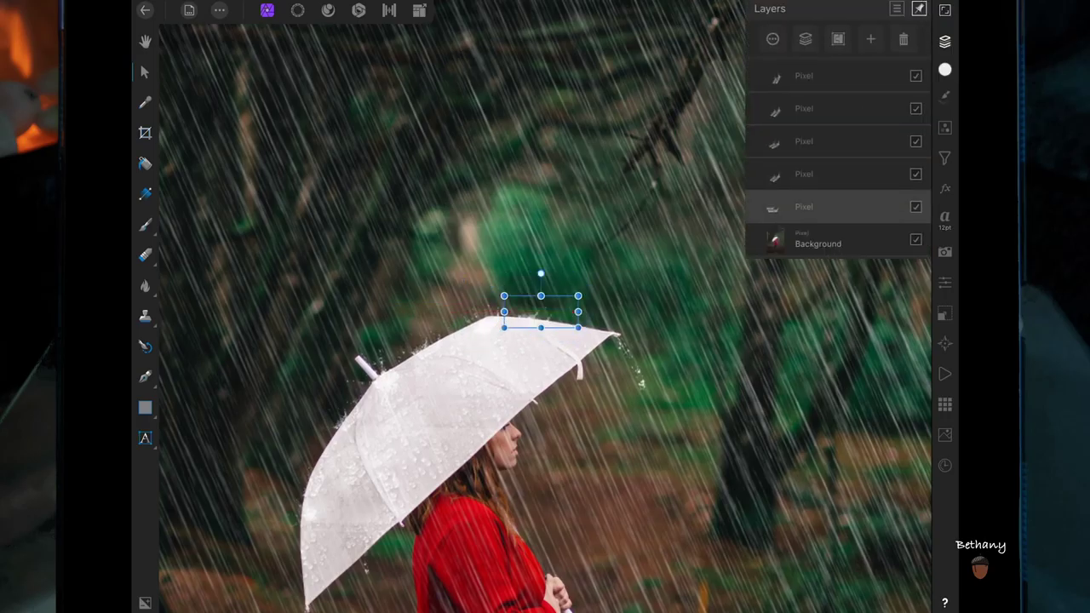
pyautogui.click(804, 76)
pyautogui.moveTo(840, 42)
pyautogui.mouseDown()
pyautogui.moveTo(842, 73)
pyautogui.moveTo(826, 78)
pyautogui.mouseUp()
pyautogui.click(815, 97)
pyautogui.click(820, 108)
# Paint white droplets across the umbrella with the splash-droplets1 brush
pyautogui.click(944, 96)
pyautogui.click(856, 342)
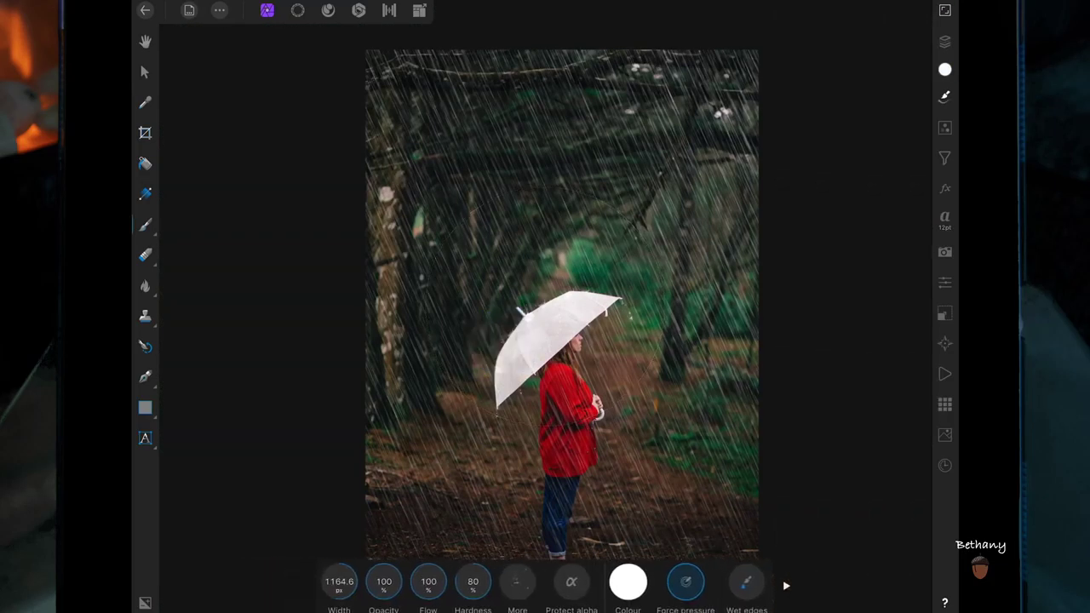
pyautogui.moveTo(606, 292); pyautogui.dragTo(498, 357)
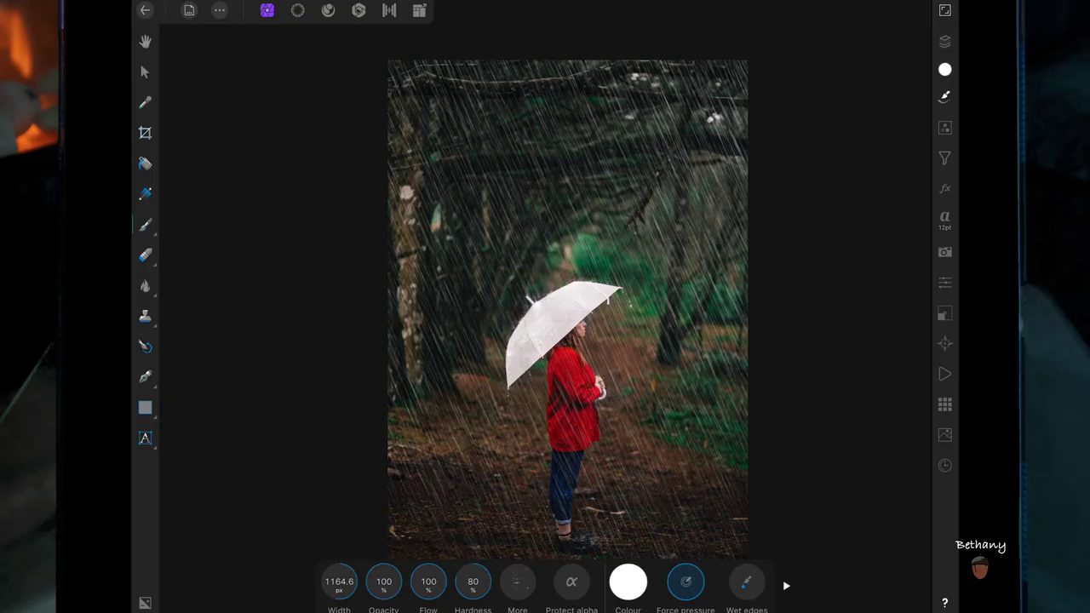
# Add a new empty pixel layer
pyautogui.click(944, 41)
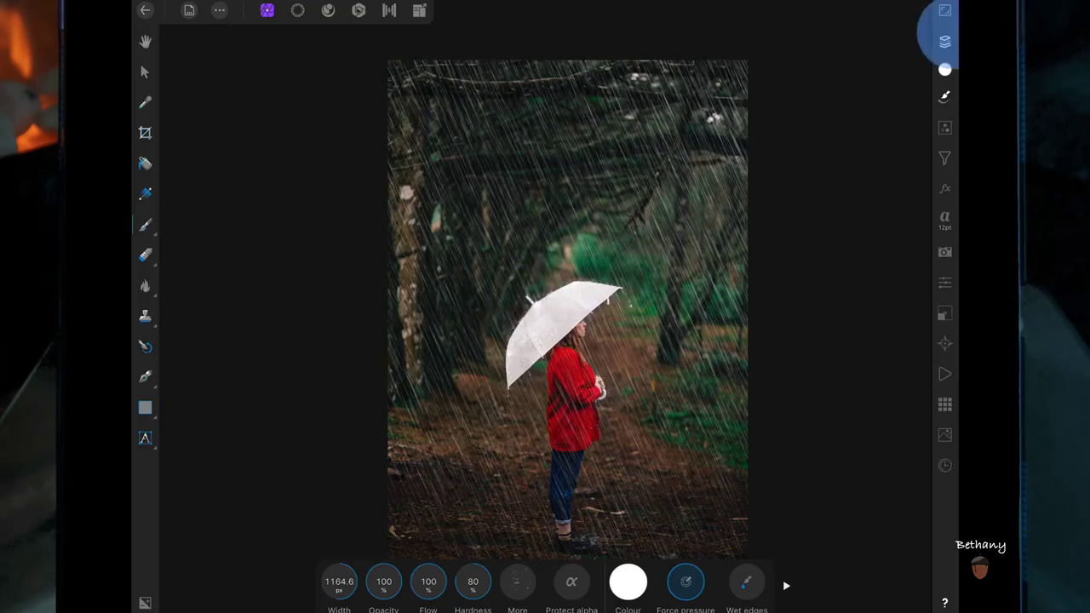
pyautogui.click(870, 39)
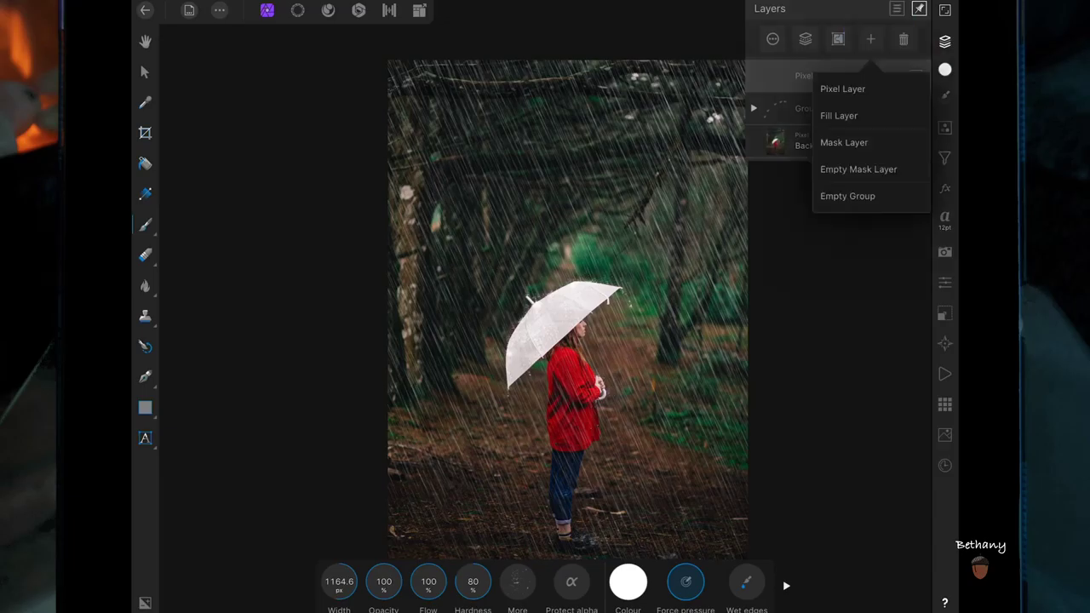
pyautogui.click(842, 89)
# Select the 'splash wide' brush from splashes-1 at 2287 px and confirm its settings
pyautogui.click(944, 95)
pyautogui.click(863, 474)
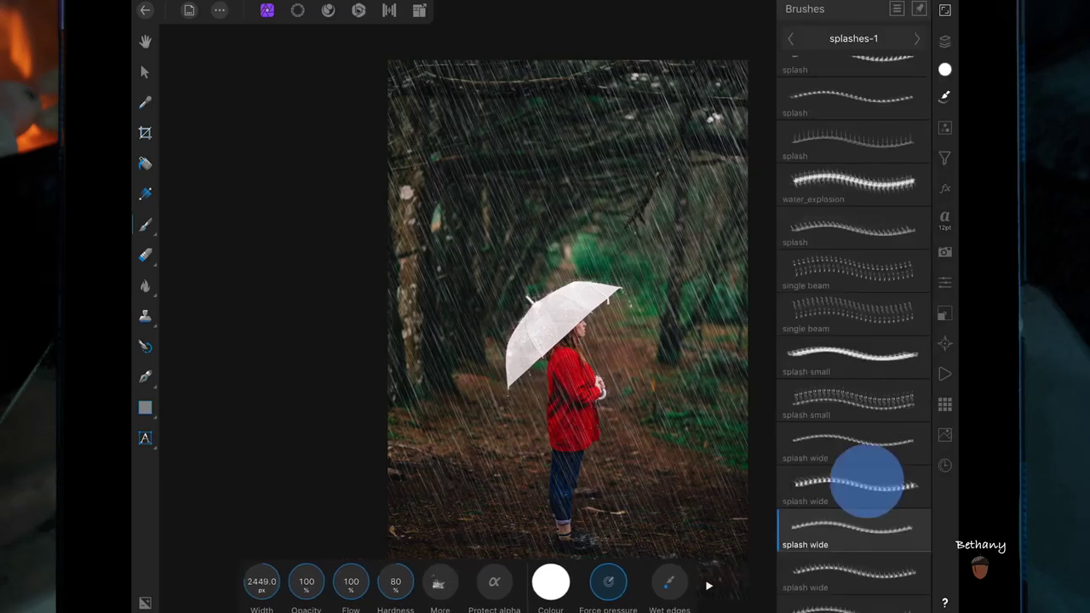
pyautogui.click(556, 288)
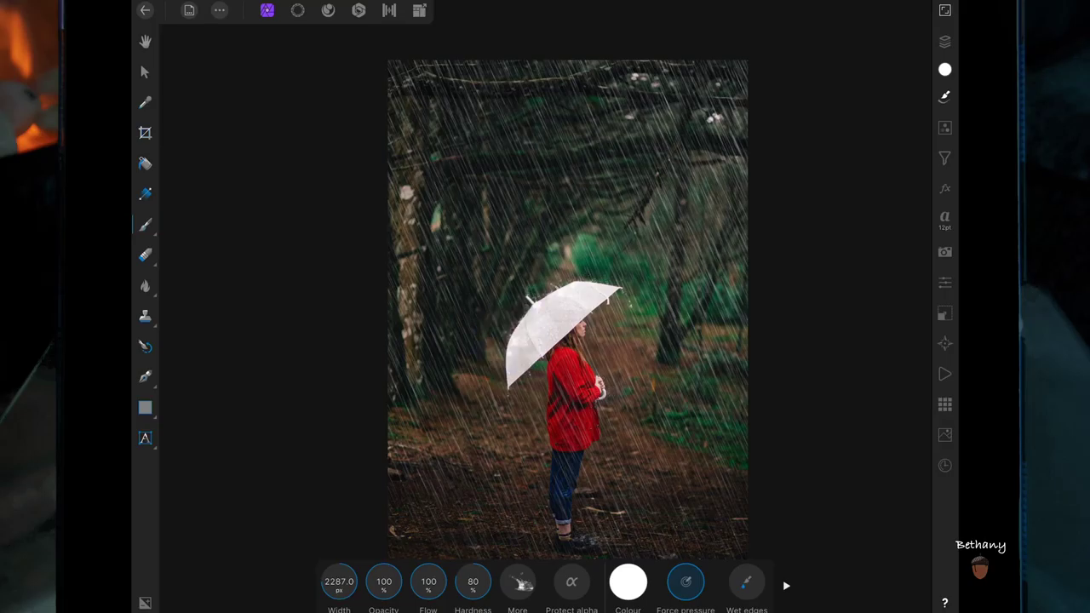
pyautogui.click(517, 583)
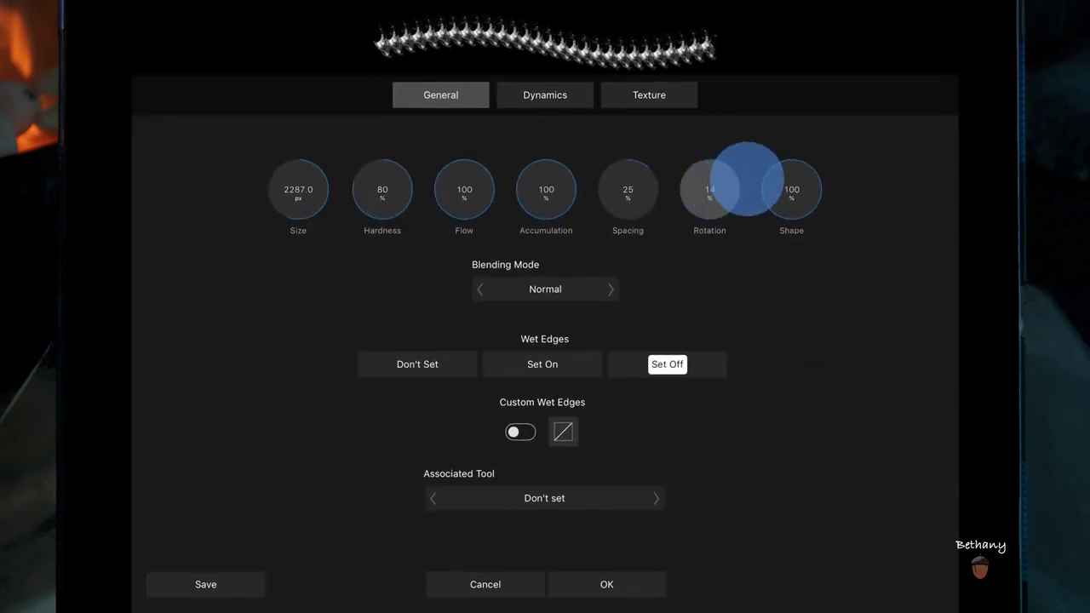
pyautogui.click(606, 584)
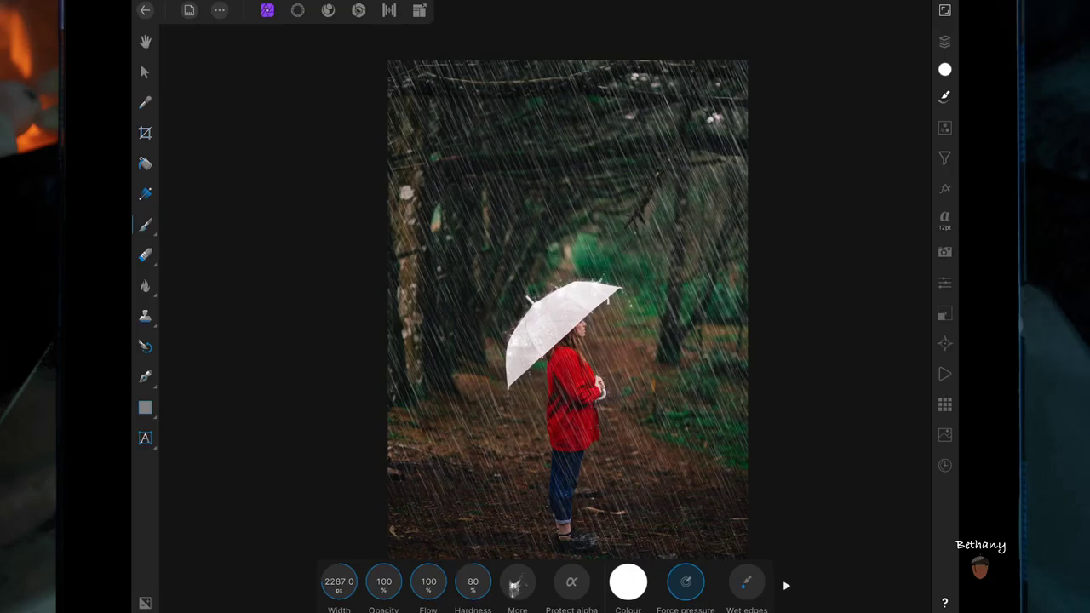
# Lower the droplet layer's opacity to 84%
pyautogui.click(944, 41)
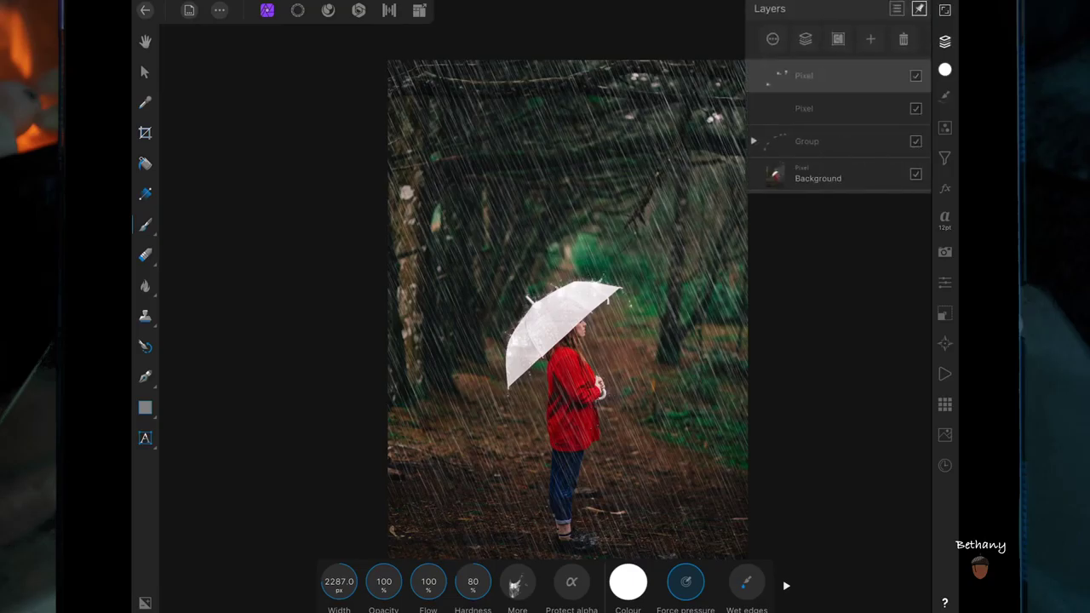
pyautogui.click(792, 75)
pyautogui.moveTo(910, 84); pyautogui.dragTo(888, 84)
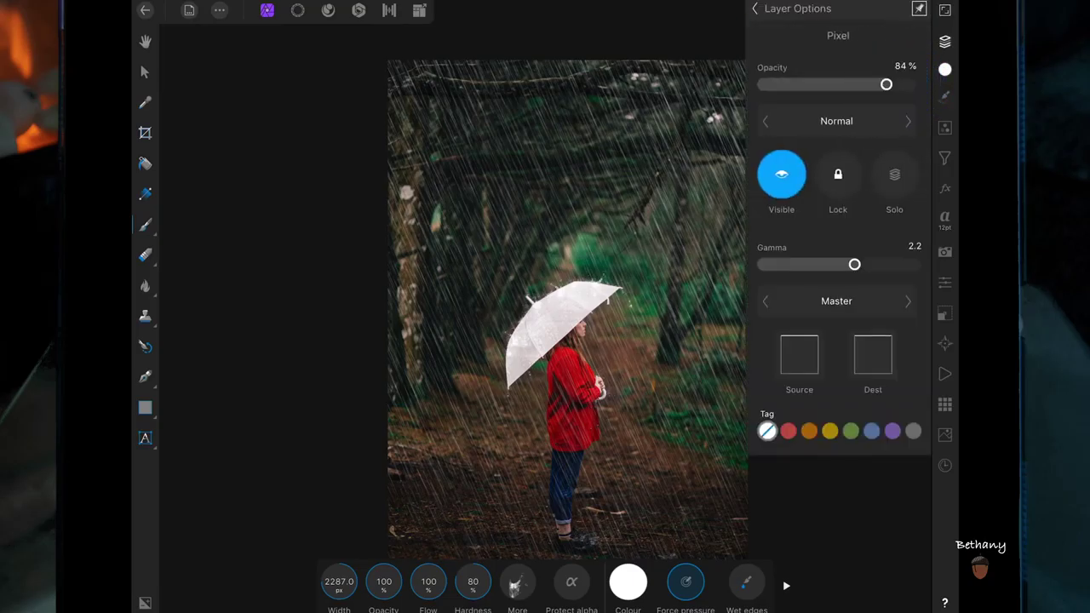
pyautogui.click(879, 83)
# Add another empty pixel layer and nudge the top splash with the Move Tool
pyautogui.click(870, 40)
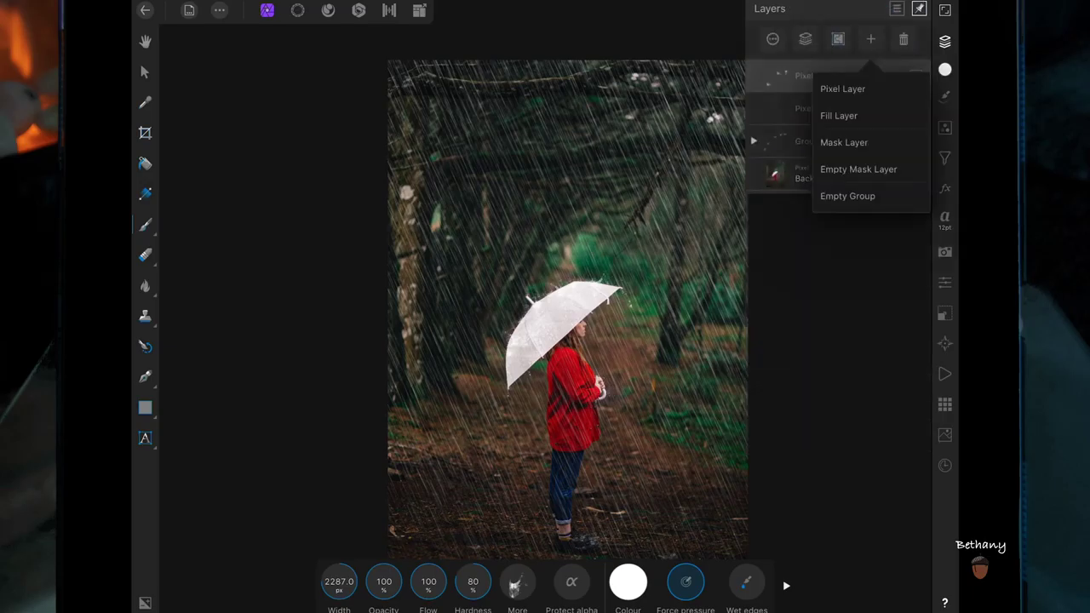
pyautogui.click(855, 85)
pyautogui.click(945, 96)
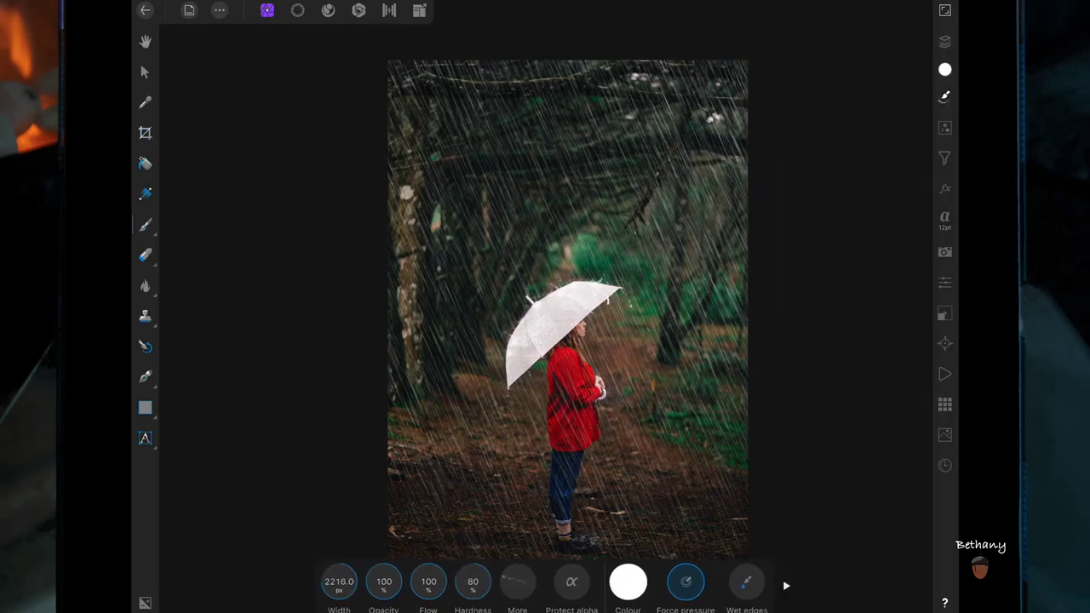
pyautogui.click(145, 73)
pyautogui.moveTo(515, 84)
pyautogui.mouseDown()
pyautogui.moveTo(517, 109)
pyautogui.moveTo(557, 75)
pyautogui.mouseUp()
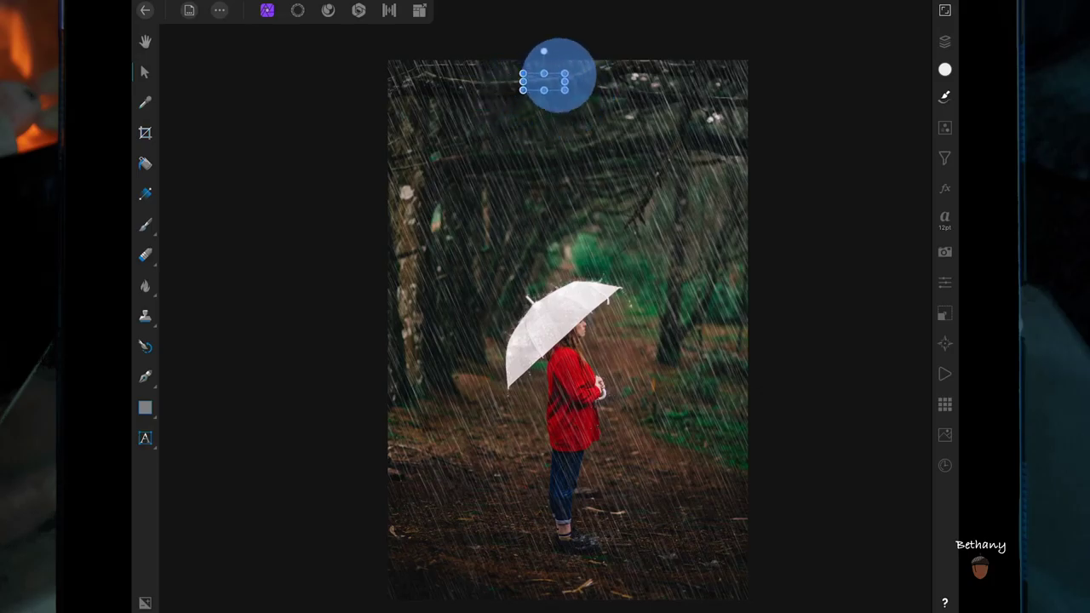
# Enlarge the treetop splash, shift it over the branches and rotate it 180°
pyautogui.moveTo(503, 97); pyautogui.dragTo(423, 197)
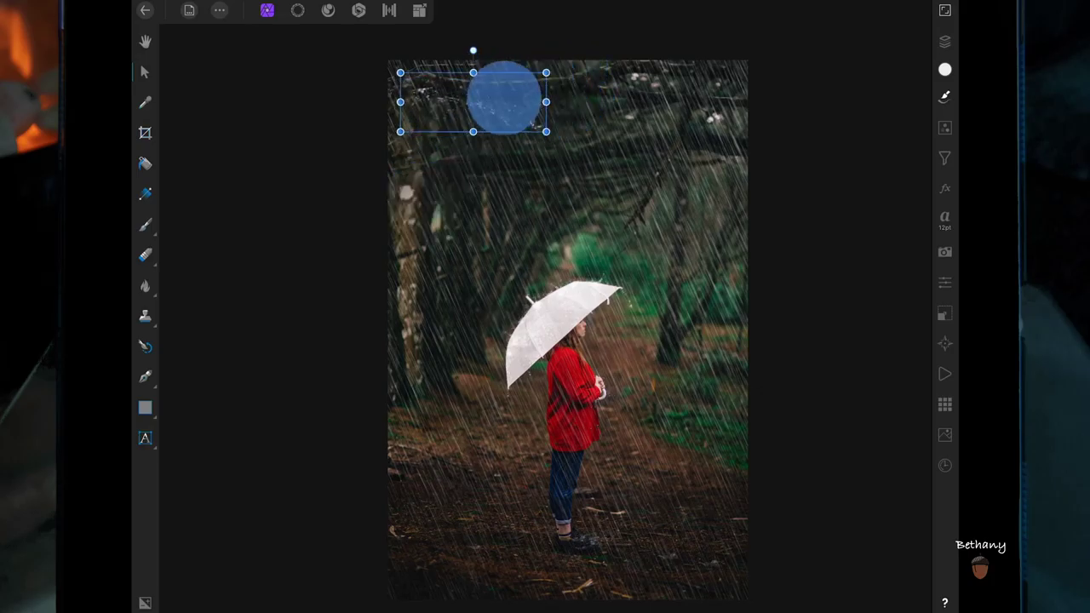
pyautogui.moveTo(503, 95); pyautogui.dragTo(525, 76)
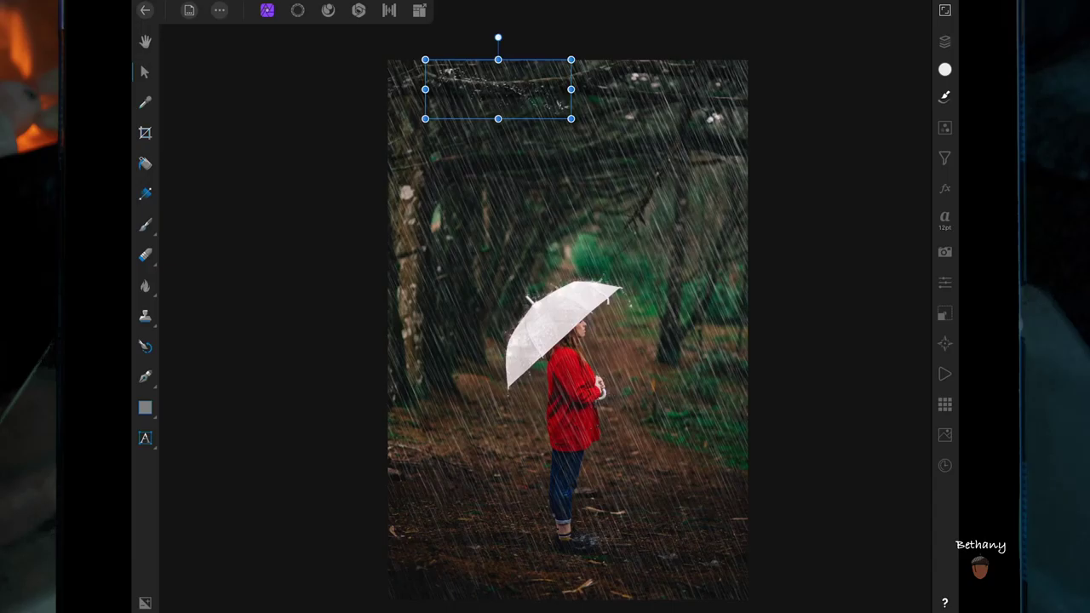
pyautogui.moveTo(498, 37)
pyautogui.mouseDown()
pyautogui.moveTo(621, 78)
pyautogui.moveTo(530, 258)
pyautogui.mouseUp()
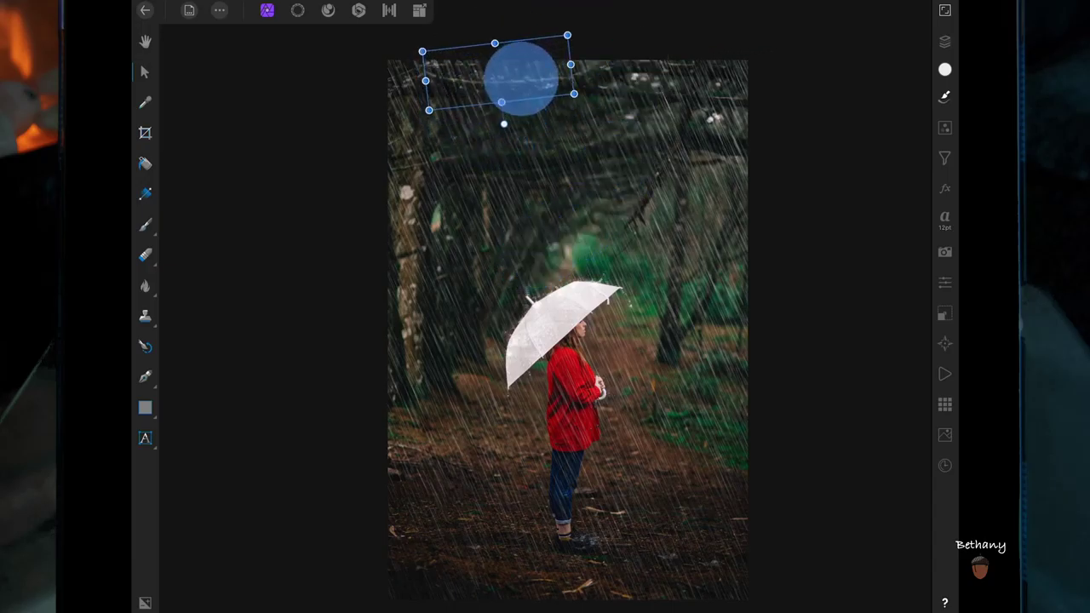
pyautogui.moveTo(521, 78); pyautogui.dragTo(521, 83)
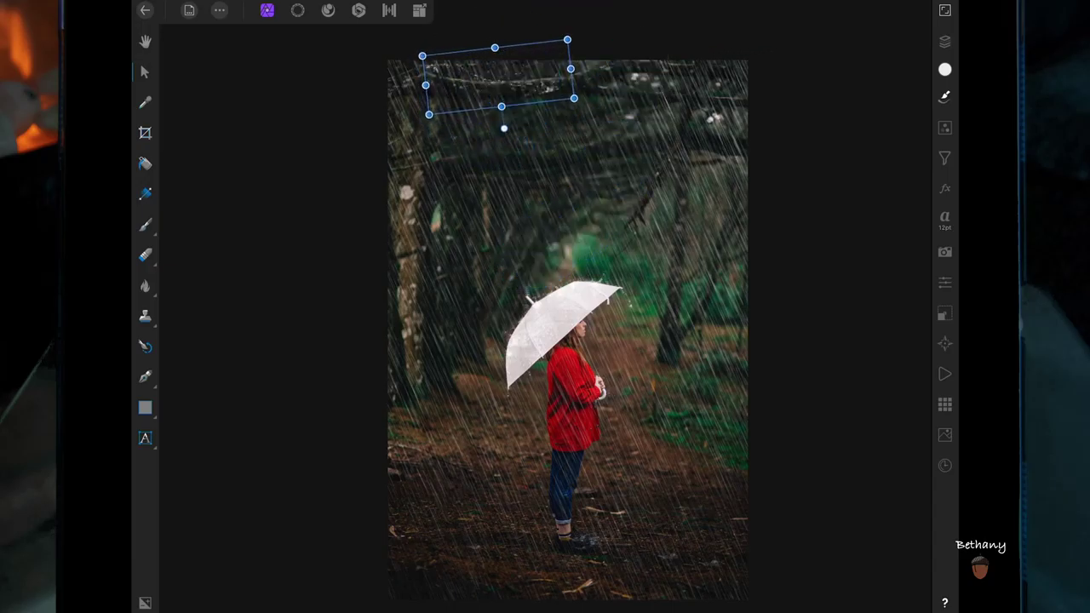
# Lower the splash layer's opacity to 82%
pyautogui.click(944, 41)
pyautogui.click(804, 76)
pyautogui.moveTo(910, 84); pyautogui.dragTo(885, 84)
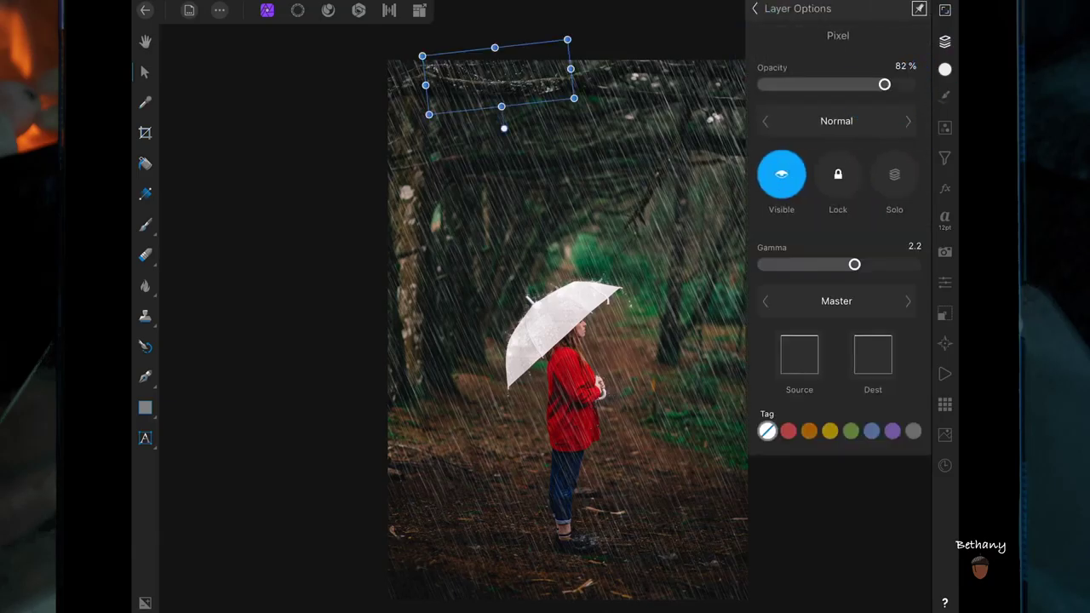
pyautogui.click(754, 8)
# Switch back to the Paint Brush and set the top layer's opacity to 53%
pyautogui.click(870, 38)
pyautogui.click(145, 224)
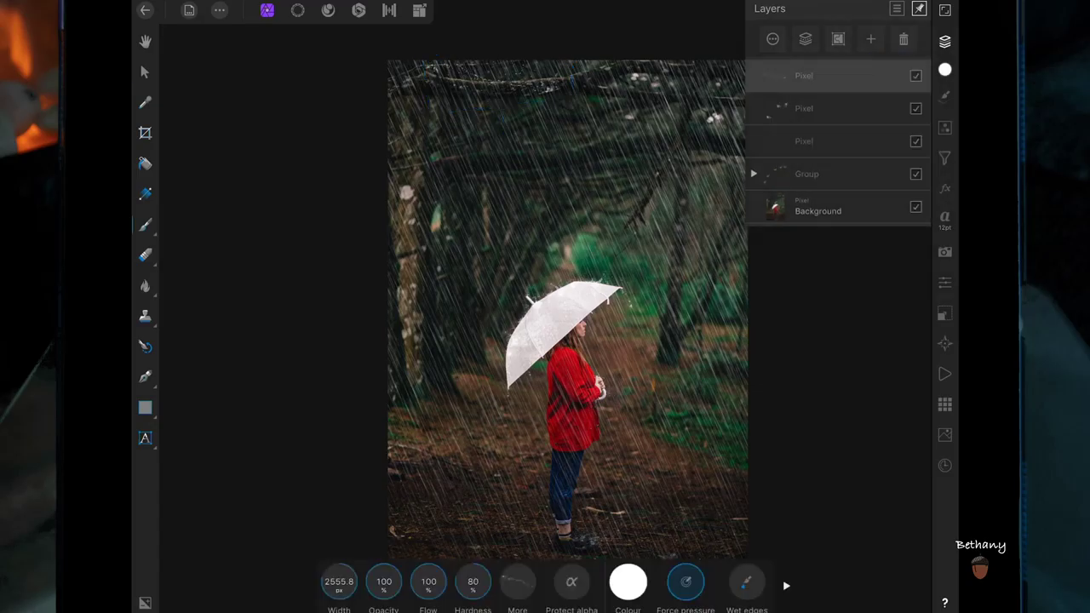
pyautogui.click(804, 76)
pyautogui.moveTo(887, 85); pyautogui.dragTo(840, 84)
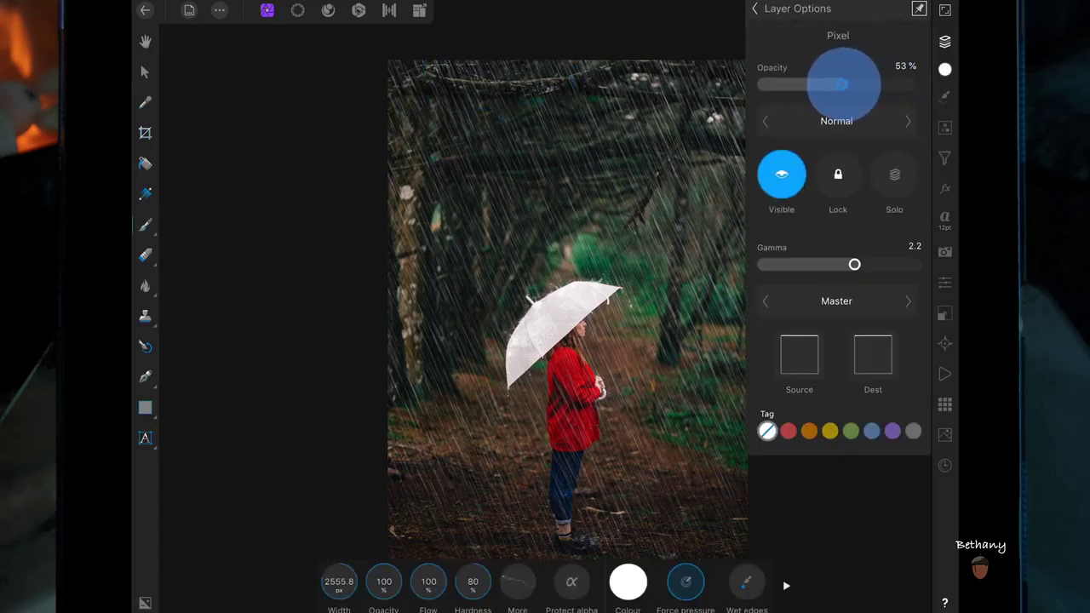
pyautogui.click(755, 8)
pyautogui.click(944, 41)
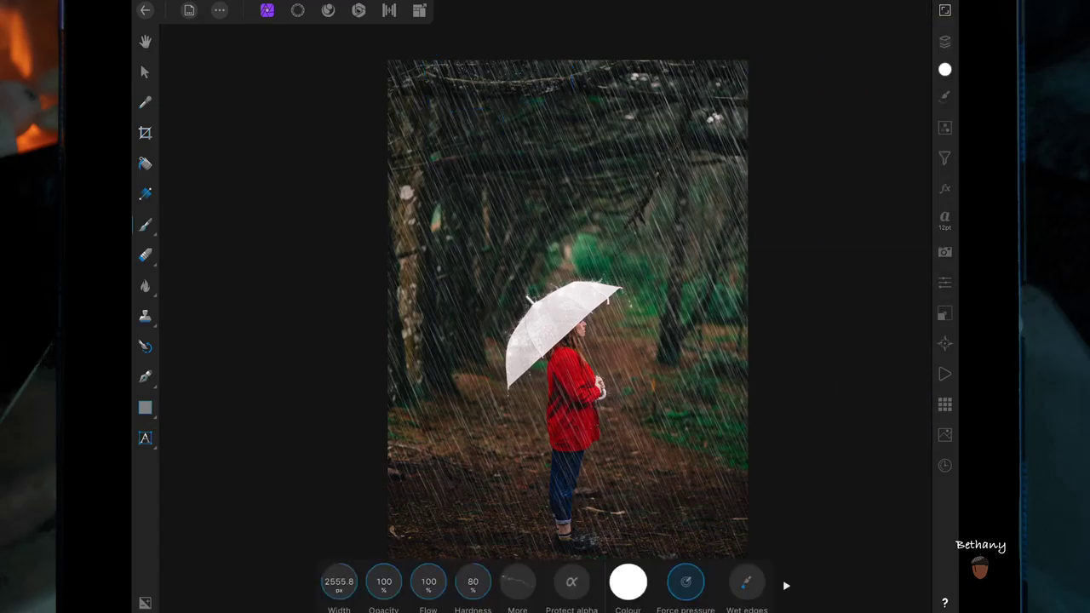
pyautogui.scroll(-2, 766, 306)
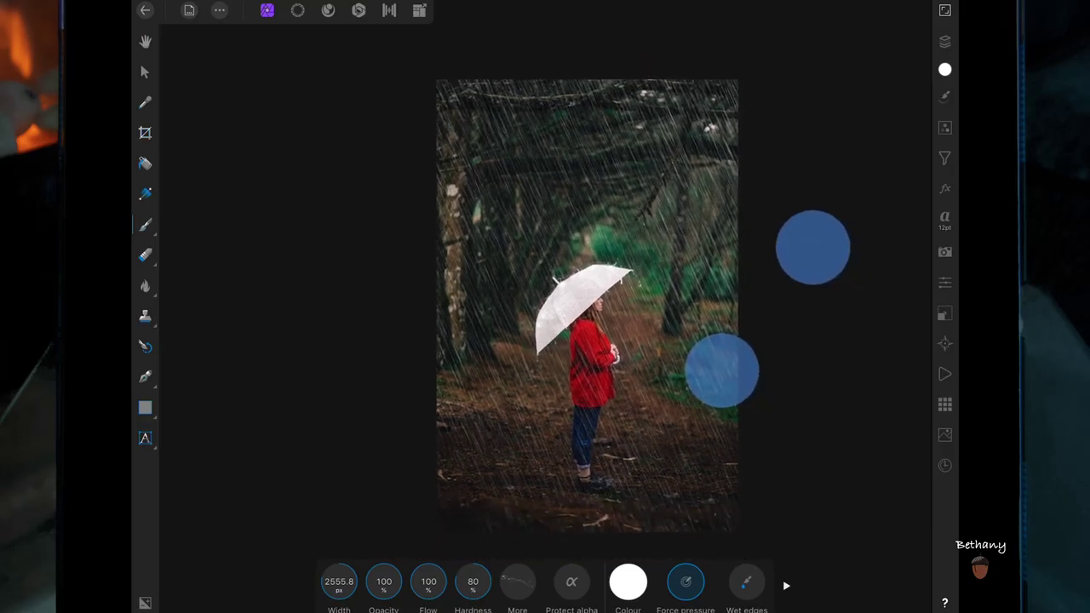
# Add a new empty pixel layer above the rain layers and show the brush list
pyautogui.click(944, 41)
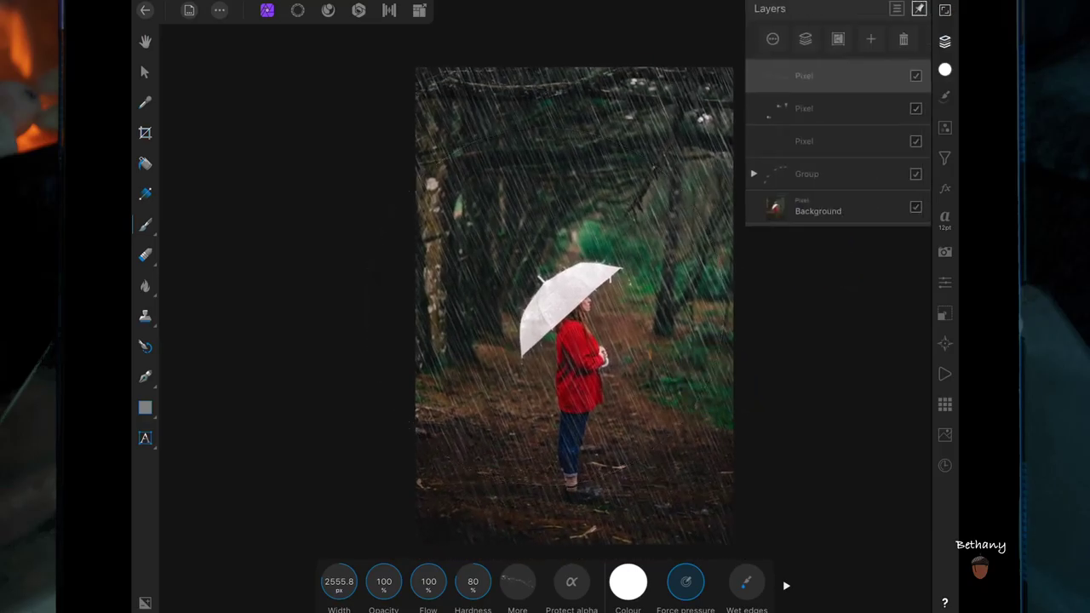
pyautogui.click(870, 39)
pyautogui.click(889, 90)
pyautogui.click(944, 95)
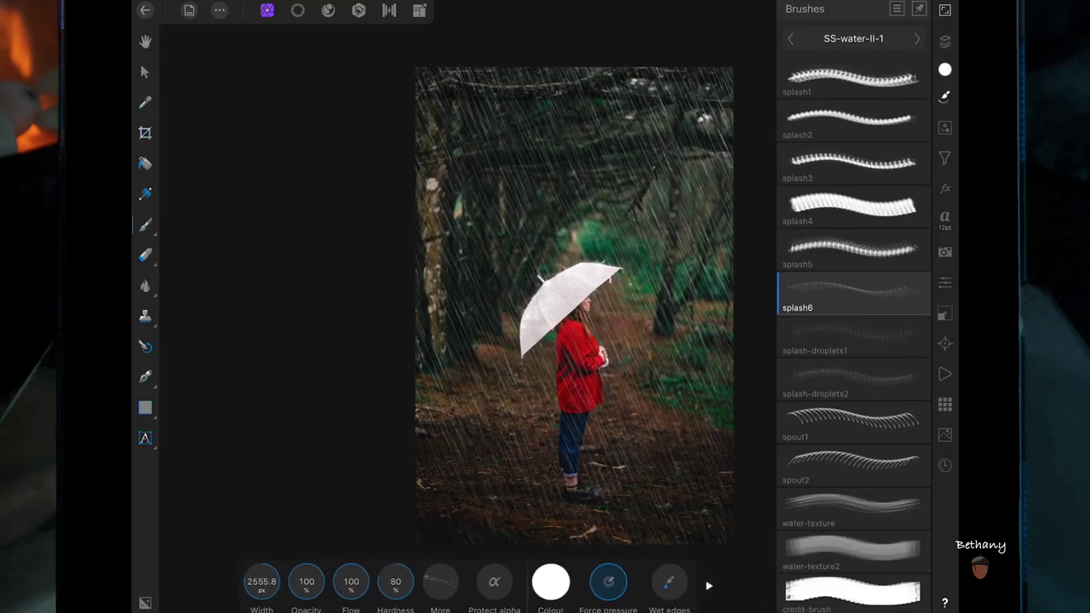
# Choose the splash-droplets1 brush, widen it to about 2205 px, and view its full settings
pyautogui.moveTo(880, 170); pyautogui.dragTo(881, 211)
pyautogui.click(878, 343)
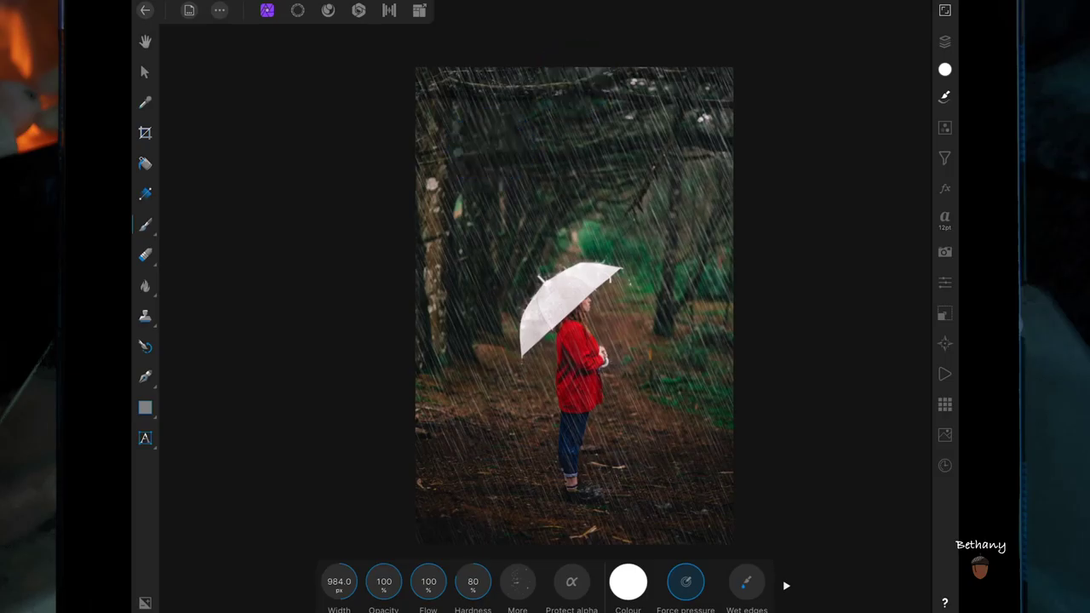
pyautogui.click(341, 578)
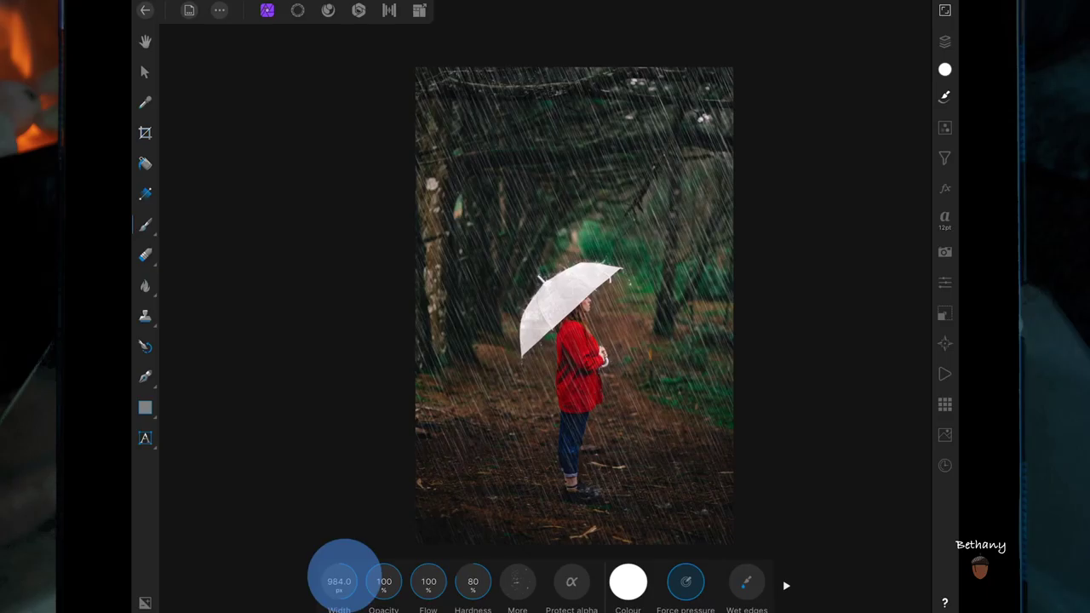
pyautogui.moveTo(343, 577); pyautogui.dragTo(673, 492)
pyautogui.moveTo(329, 582); pyautogui.dragTo(482, 546)
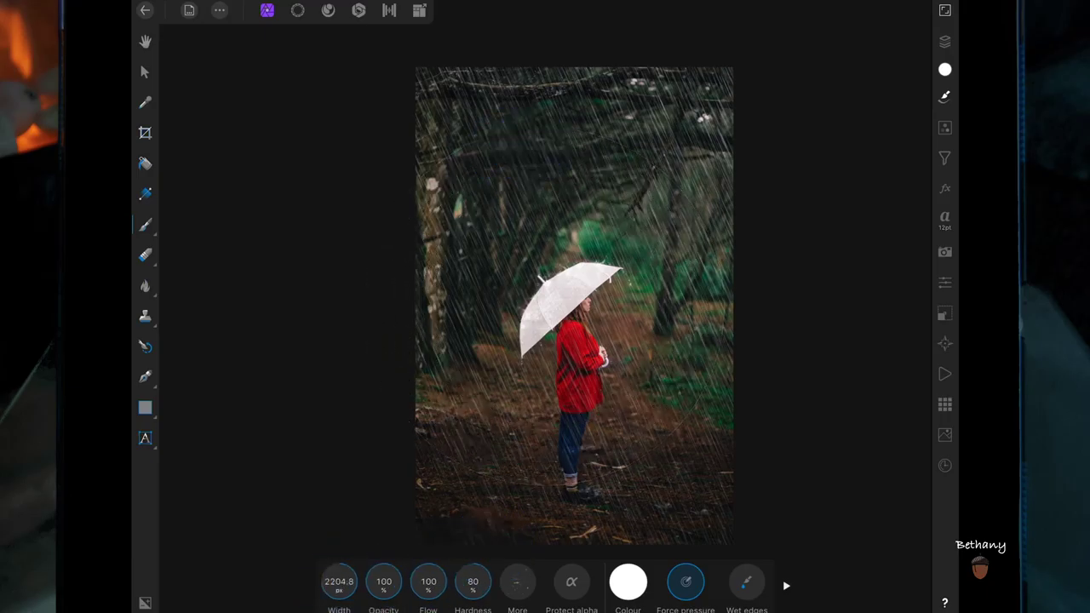
pyautogui.click(517, 581)
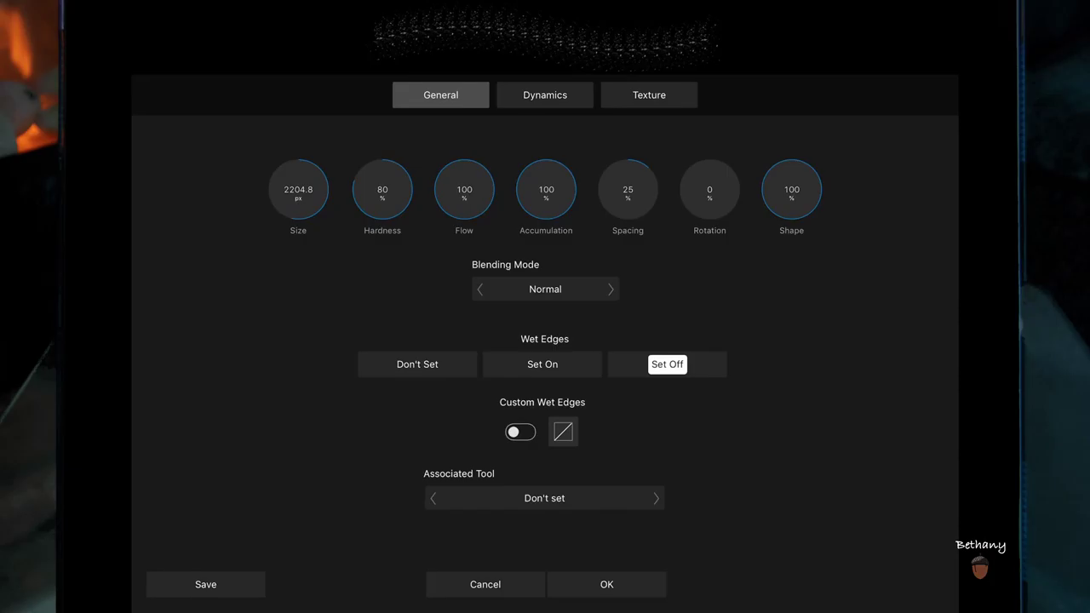
# Set the brush's rotation, shape and size Dynamics to Random and apply them
pyautogui.click(545, 95)
pyautogui.click(524, 311)
pyautogui.click(669, 334)
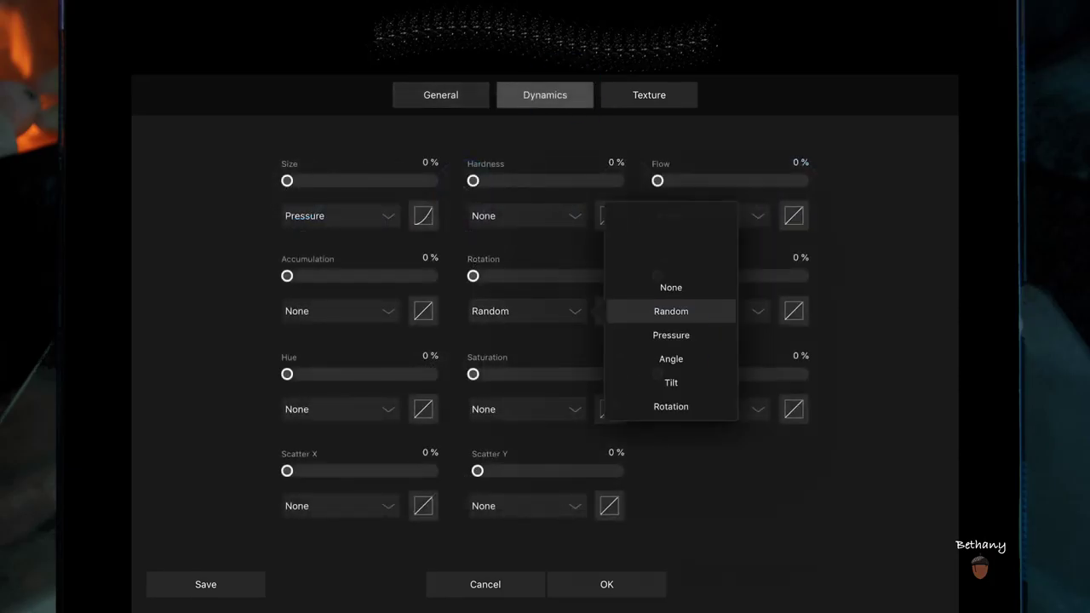
pyautogui.click(711, 311)
pyautogui.click(854, 335)
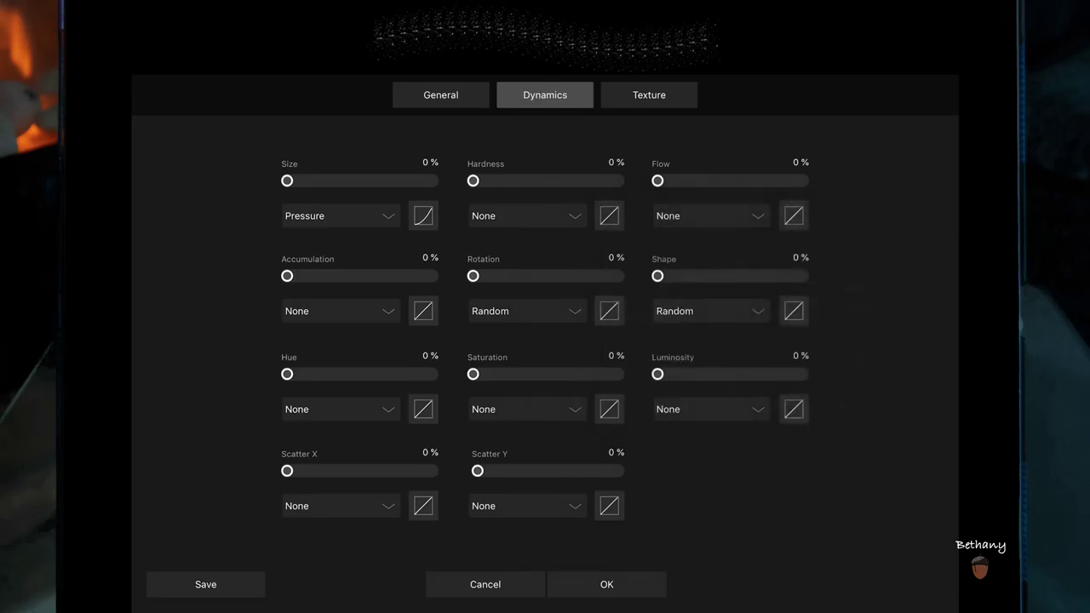
pyautogui.click(340, 216)
pyautogui.click(482, 190)
pyautogui.click(630, 583)
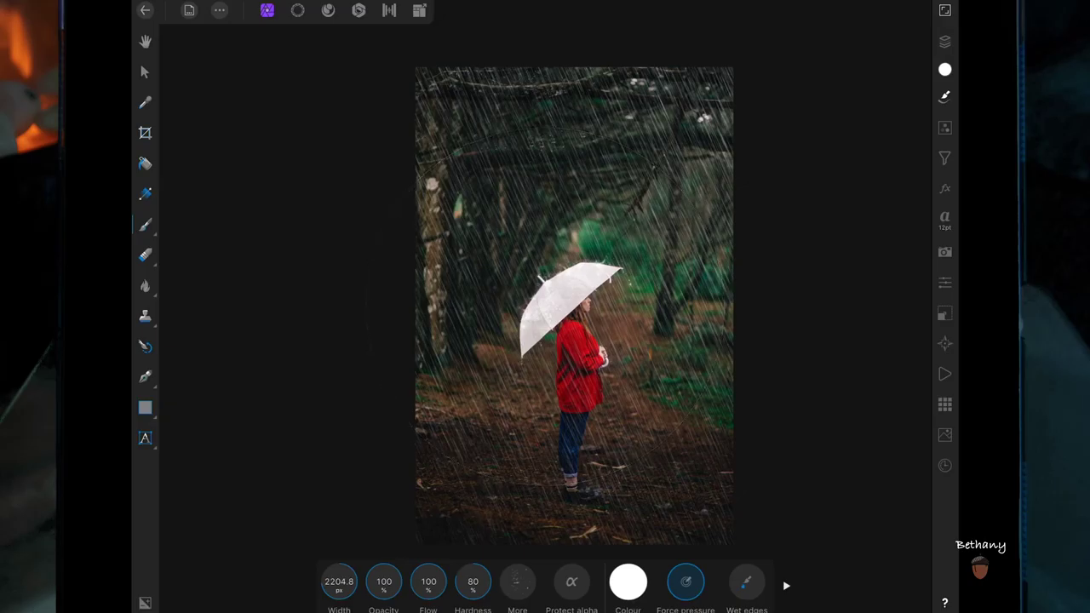
# Dab droplets among the trees near the top edge of the photo
pyautogui.click(649, 91)
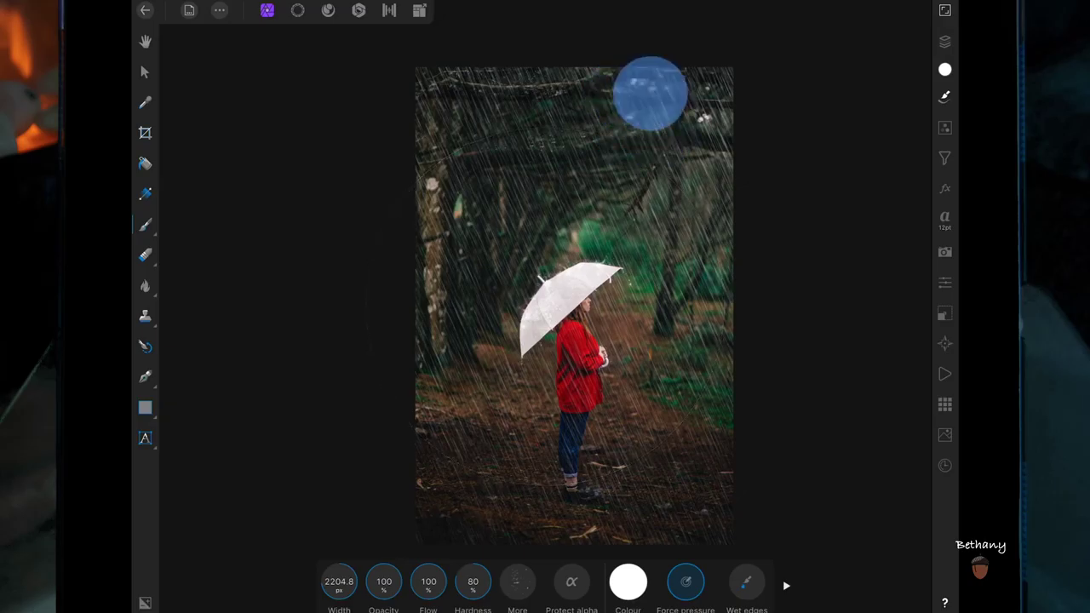
pyautogui.click(463, 73)
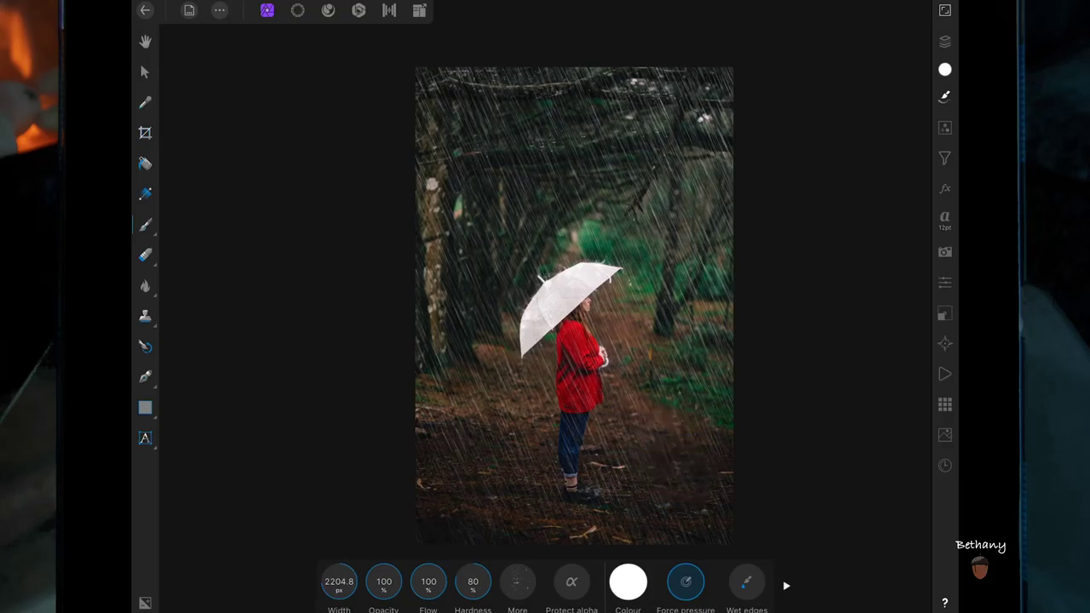
pyautogui.click(691, 518)
pyautogui.click(944, 41)
# Lower the droplet layer's opacity to soften the top droplets
pyautogui.click(769, 39)
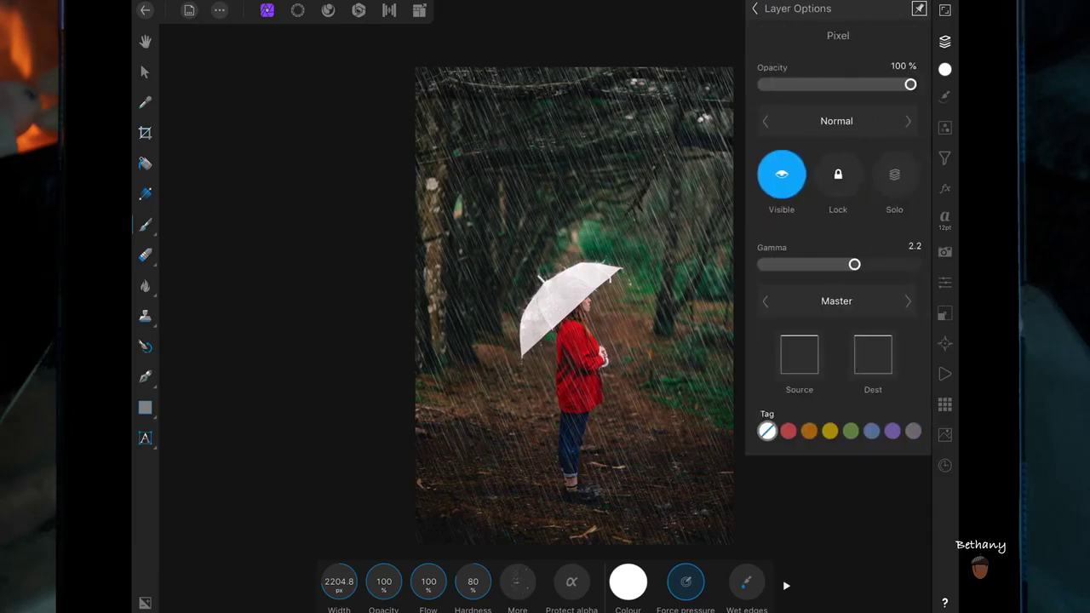
pyautogui.moveTo(916, 83); pyautogui.dragTo(876, 83)
pyautogui.click(754, 9)
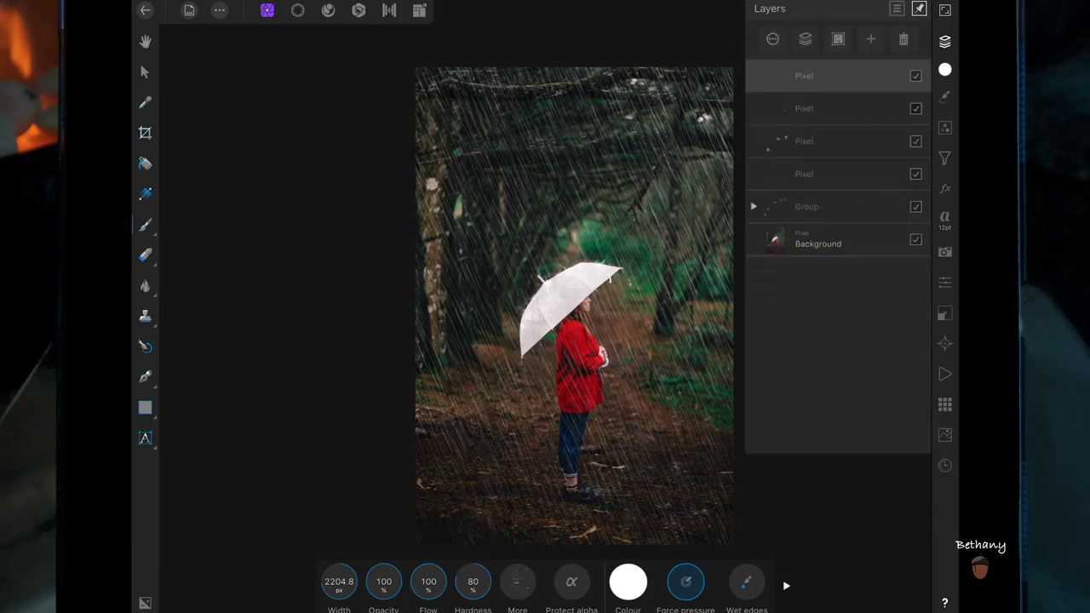
# Add a new empty pixel layer and make the brush slightly wider
pyautogui.click(870, 39)
pyautogui.click(944, 40)
pyautogui.click(944, 41)
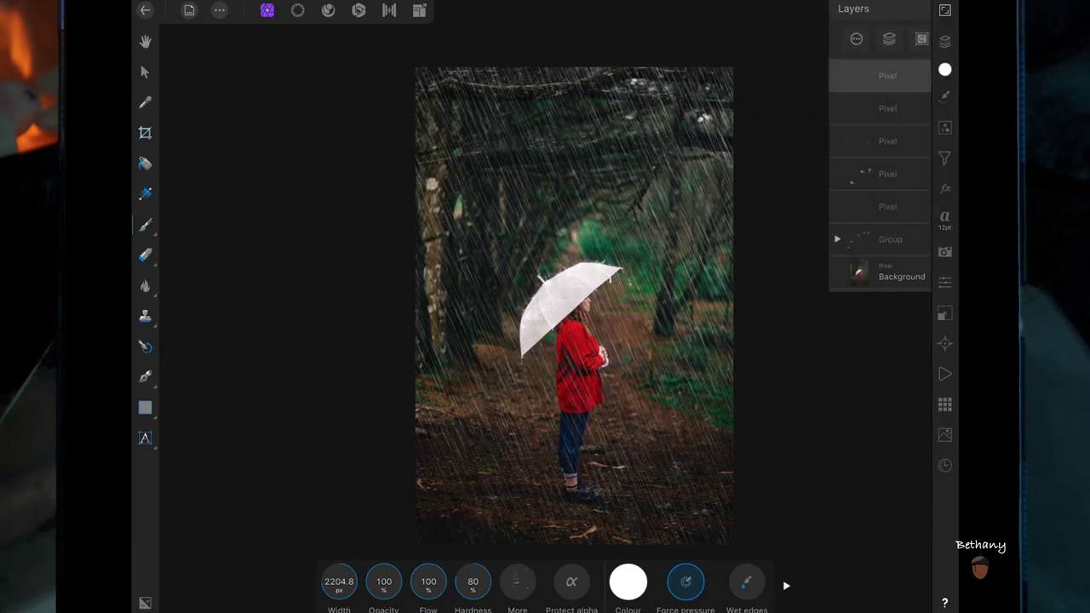
pyautogui.moveTo(339, 581)
pyautogui.mouseDown()
pyautogui.moveTo(366, 581)
pyautogui.moveTo(306, 584)
pyautogui.moveTo(400, 582)
pyautogui.mouseUp()
pyautogui.click(375, 584)
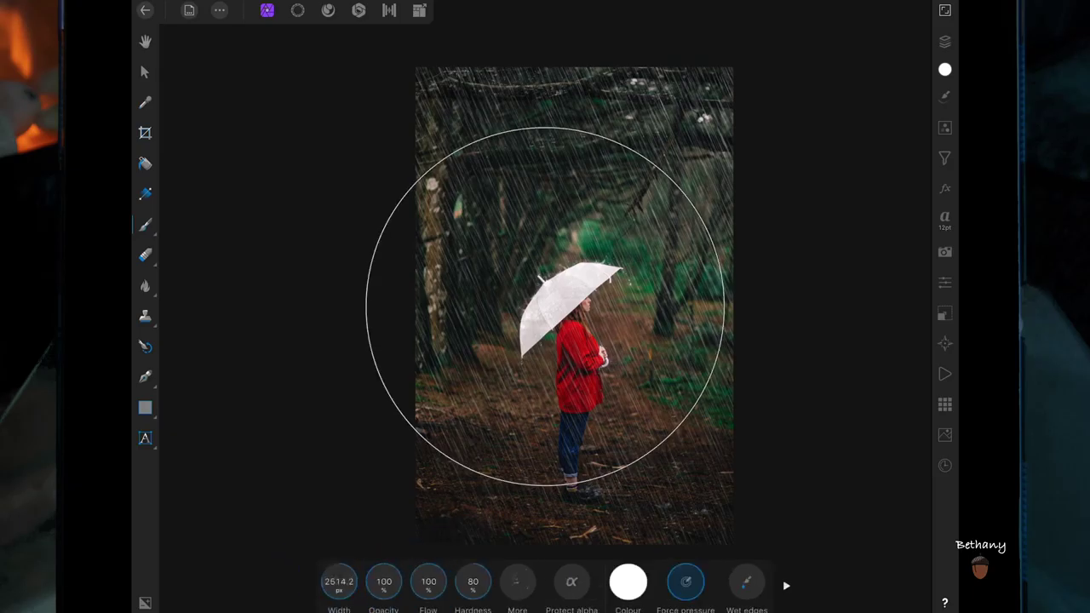
# Dab splashes along the ground, path and feet, plus droplets beside the woman
pyautogui.click(465, 463)
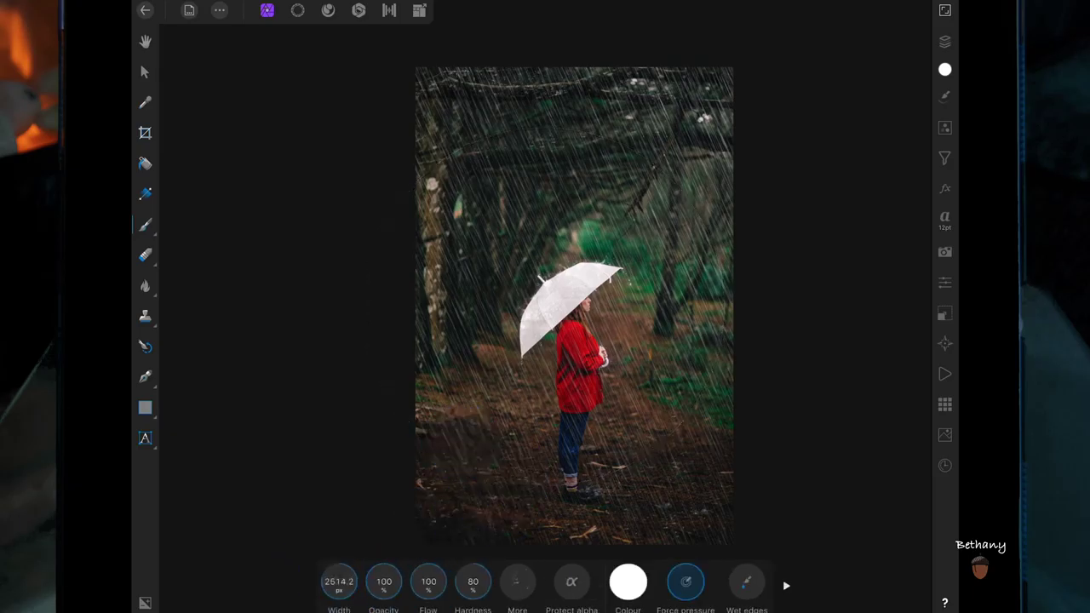
pyautogui.click(537, 464)
pyautogui.click(596, 506)
pyautogui.moveTo(707, 407); pyautogui.dragTo(670, 373)
pyautogui.click(497, 401)
pyautogui.click(616, 310)
pyautogui.click(658, 523)
pyautogui.click(460, 532)
pyautogui.click(673, 526)
pyautogui.click(629, 527)
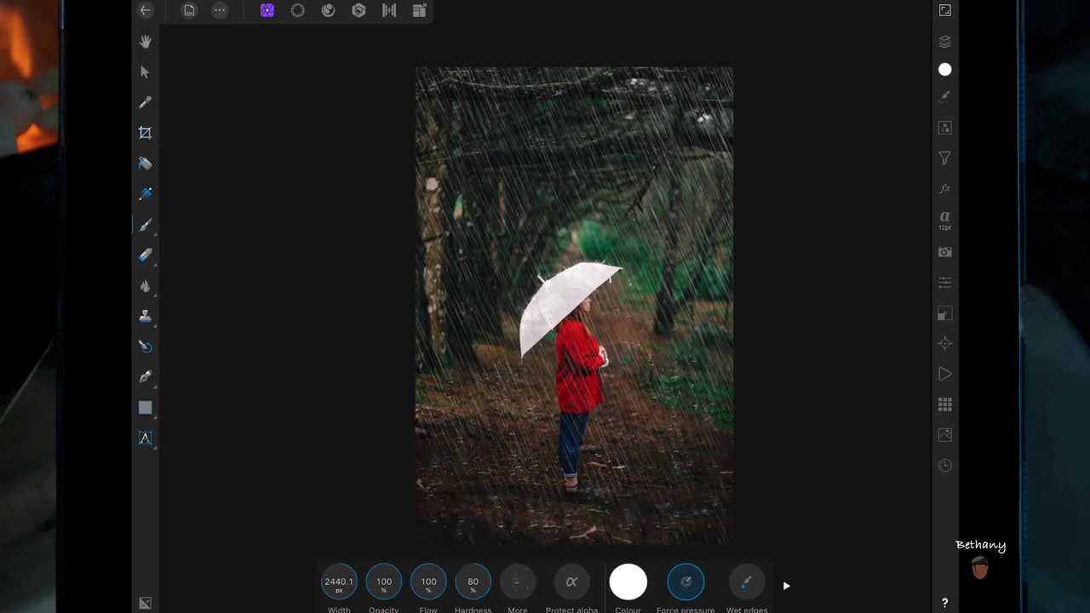
pyautogui.click(435, 437)
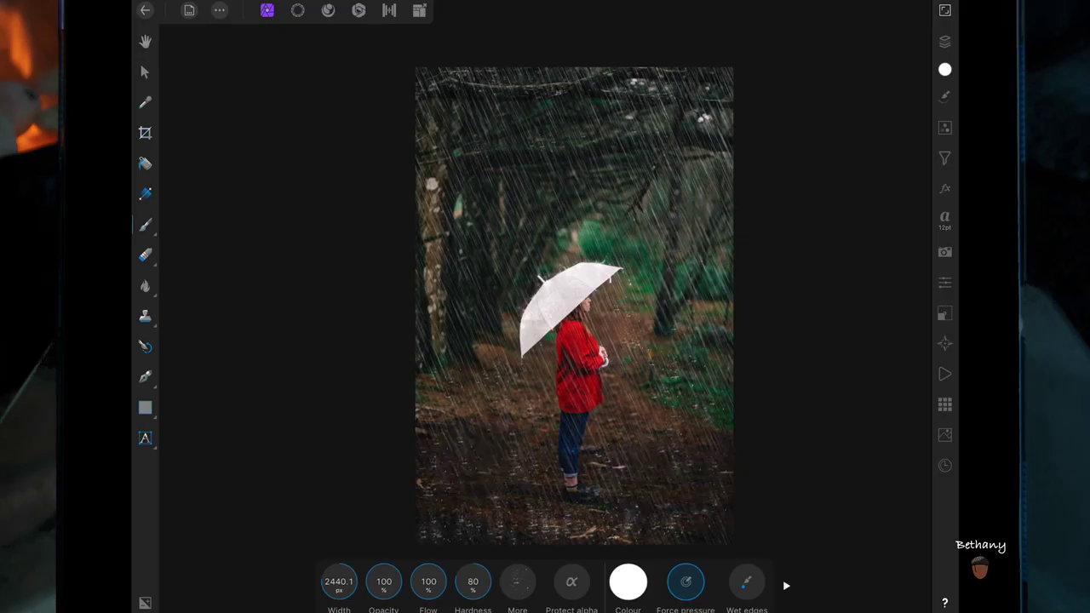
# Fade the splash layer to 51% opacity
pyautogui.click(944, 41)
pyautogui.click(915, 76)
pyautogui.moveTo(916, 84)
pyautogui.mouseDown()
pyautogui.moveTo(803, 85)
pyautogui.moveTo(838, 84)
pyautogui.mouseUp()
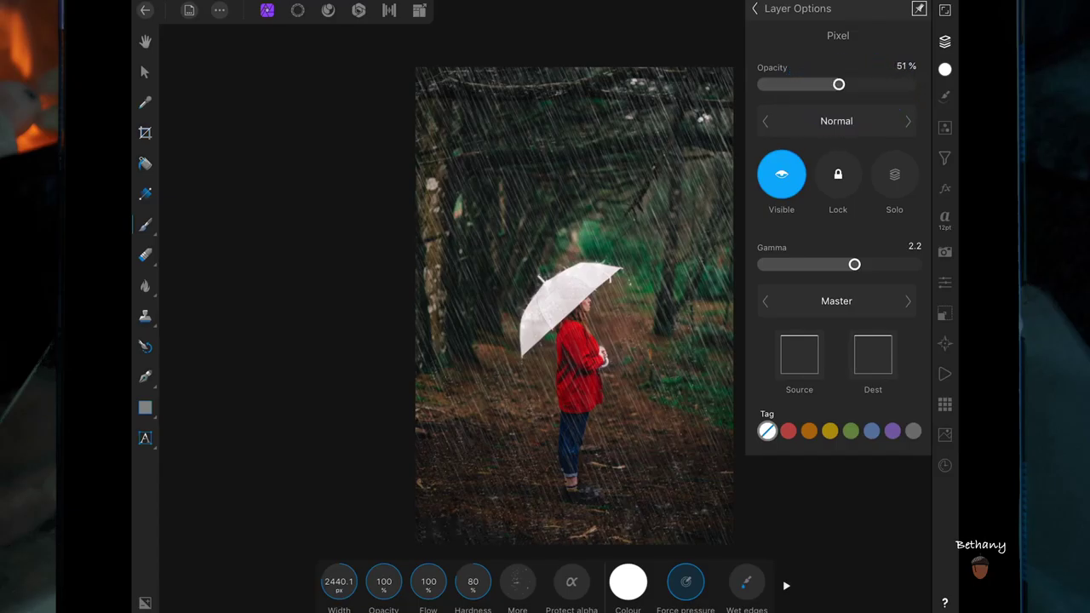
# Add a new pixel layer and shrink the brush to about 1307 px
pyautogui.click(754, 9)
pyautogui.click(870, 39)
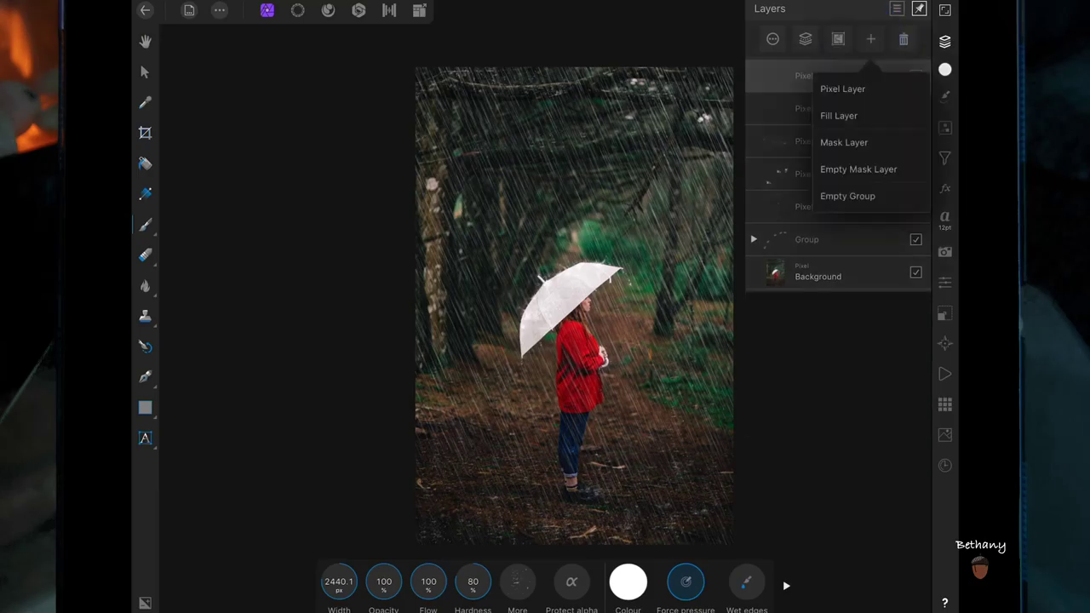
pyautogui.click(841, 85)
pyautogui.moveTo(339, 581)
pyautogui.mouseDown()
pyautogui.moveTo(276, 568)
pyautogui.moveTo(236, 582)
pyautogui.mouseUp()
# Paint rain marks over the lower middle, right edge and upper-right trees
pyautogui.moveTo(457, 430); pyautogui.dragTo(426, 411)
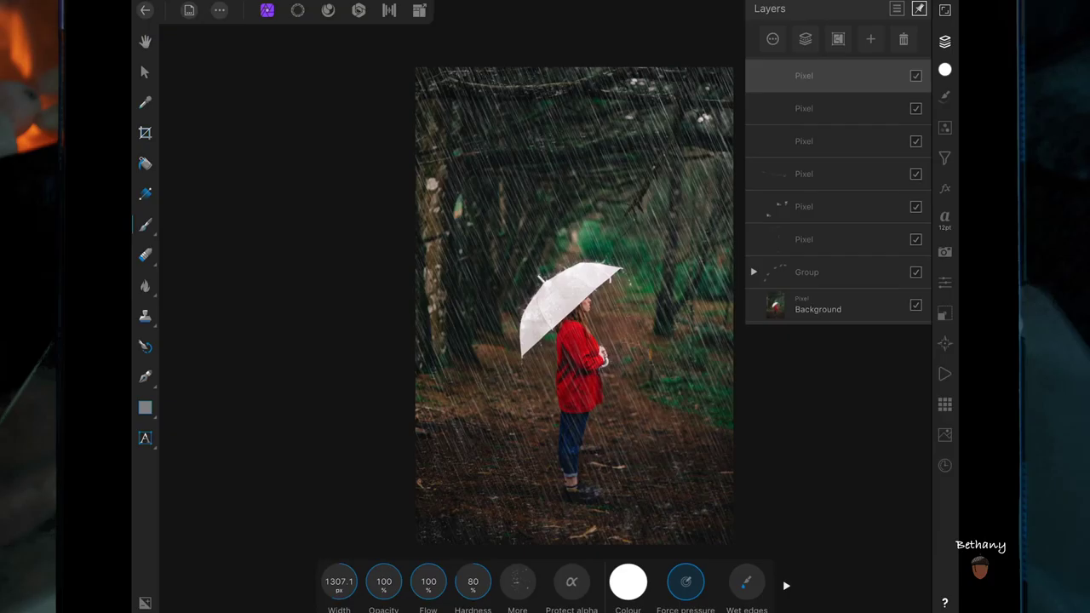
pyautogui.click(700, 332)
pyautogui.click(703, 135)
pyautogui.moveTo(698, 106); pyautogui.dragTo(720, 97)
# Lower the rain layer to about 74% opacity and add another empty pixel layer
pyautogui.click(785, 175)
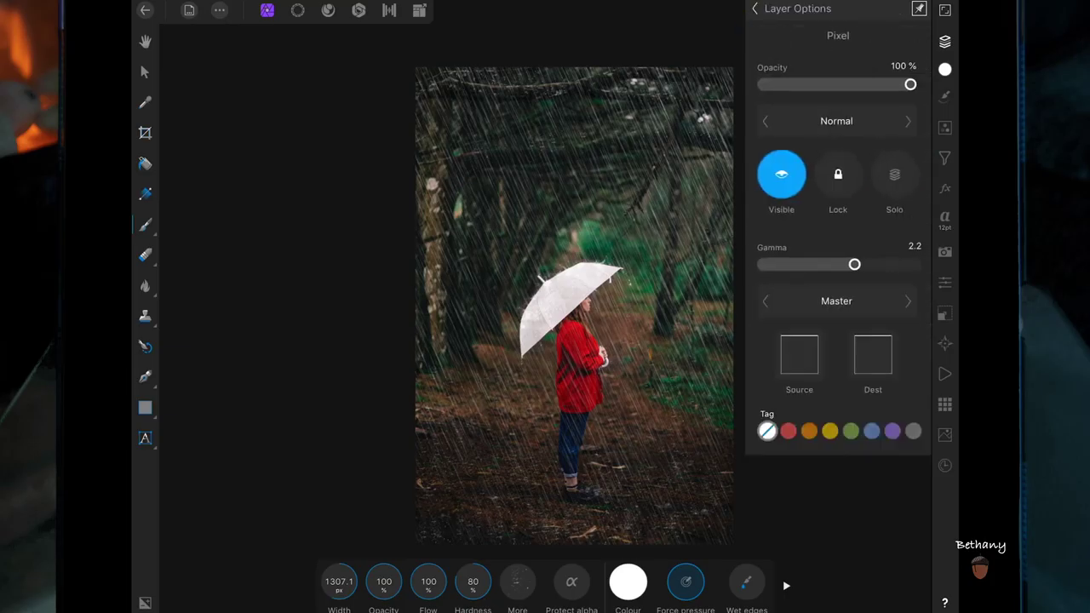
pyautogui.moveTo(887, 87); pyautogui.dragTo(864, 92)
pyautogui.click(755, 8)
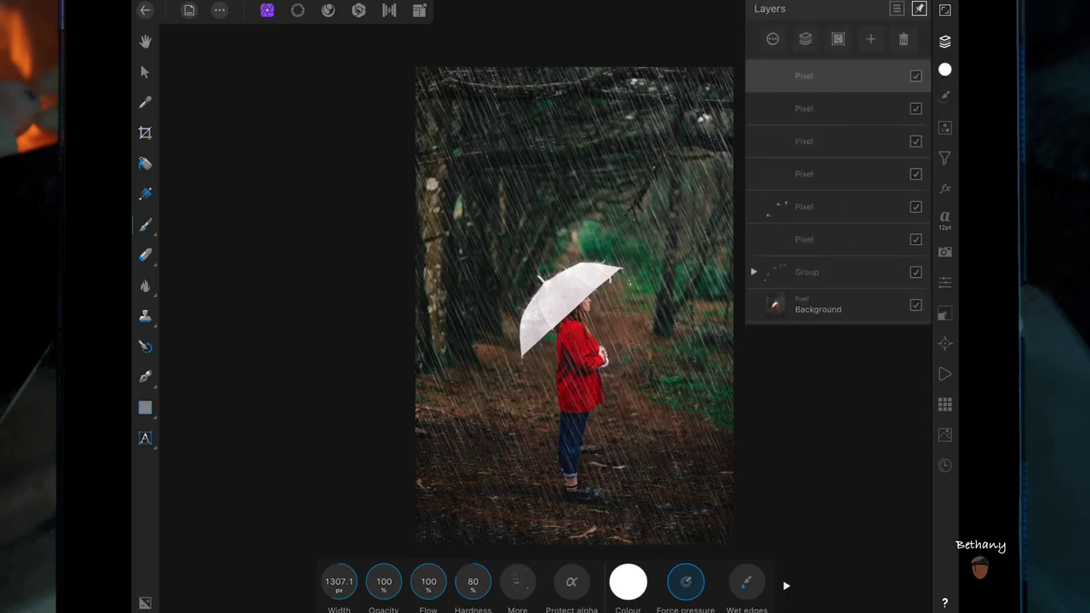
pyautogui.click(145, 71)
pyautogui.click(870, 39)
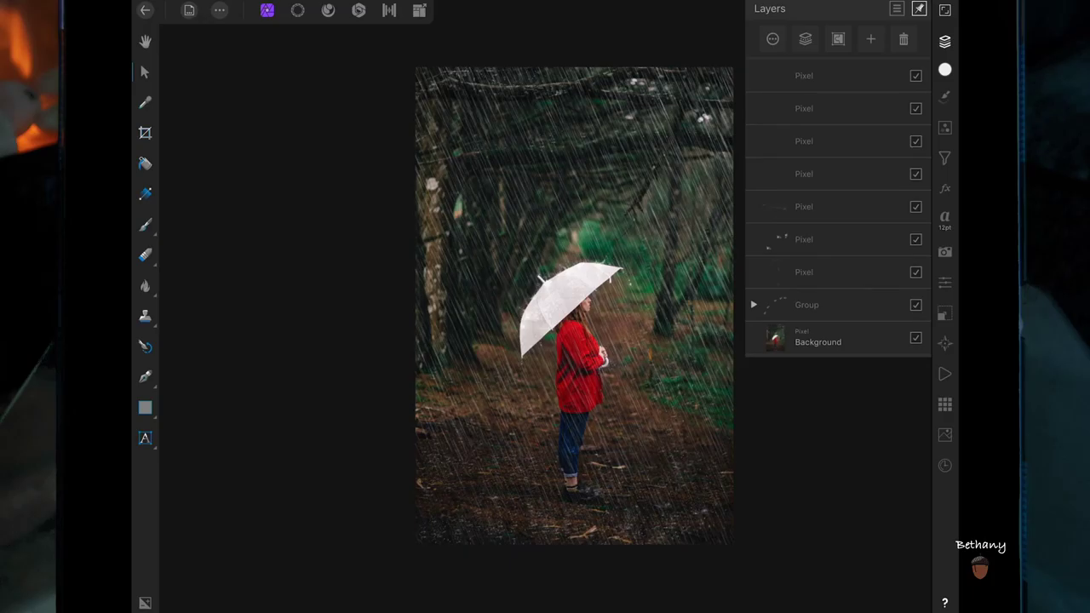
# Select the third pixel layer and fade it to 27% opacity
pyautogui.click(803, 174)
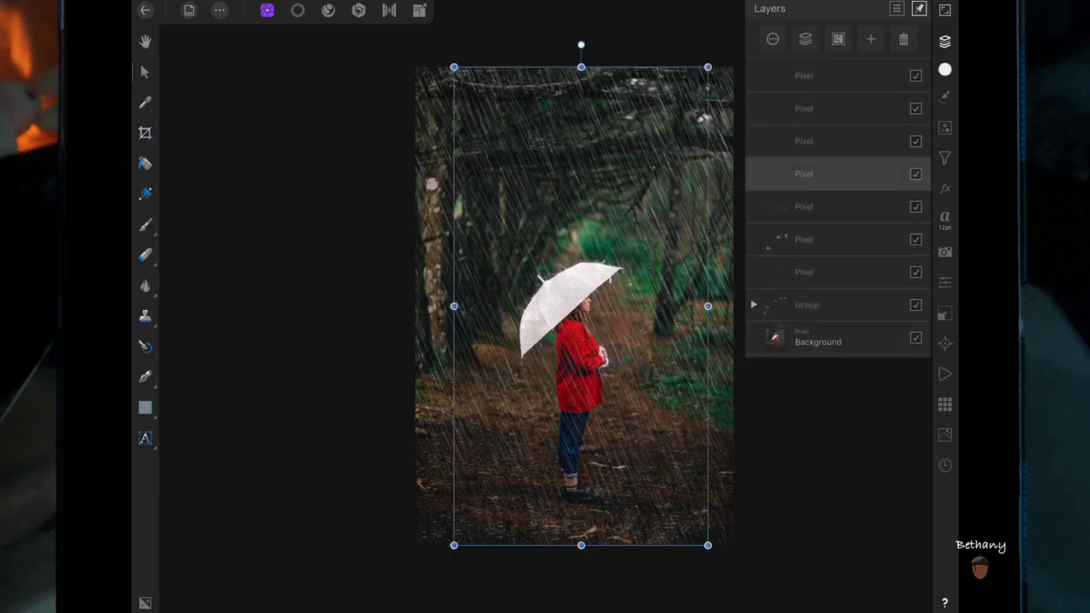
pyautogui.click(803, 141)
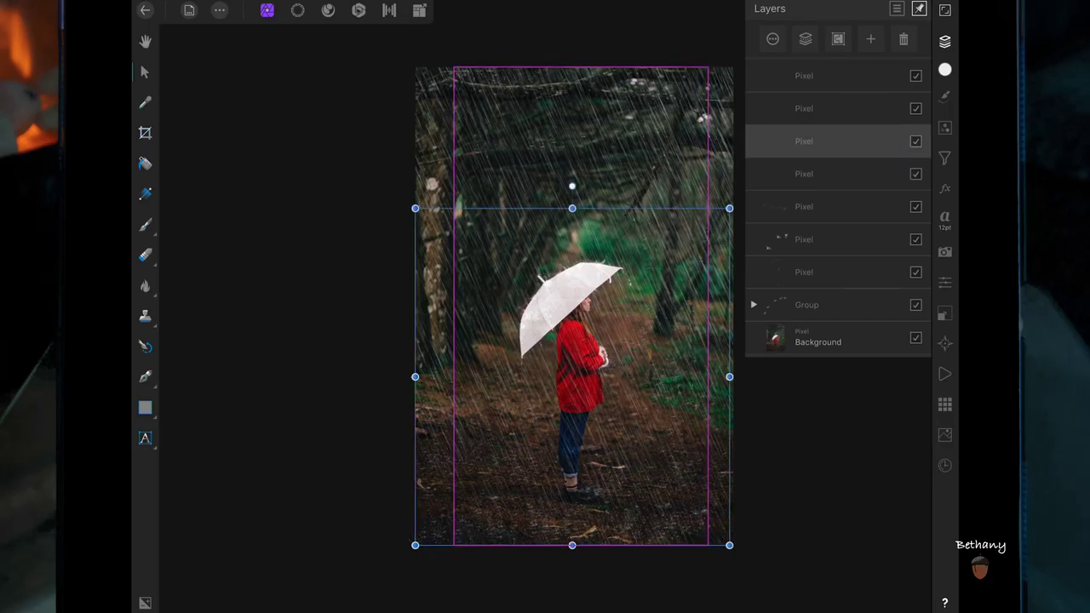
pyautogui.click(803, 141)
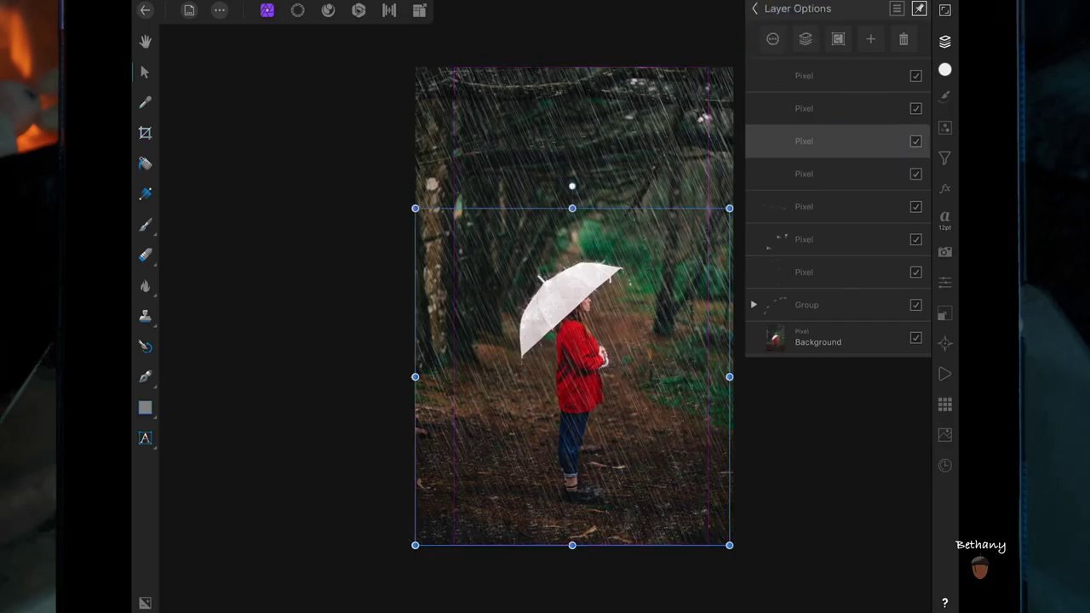
pyautogui.moveTo(837, 84); pyautogui.dragTo(802, 85)
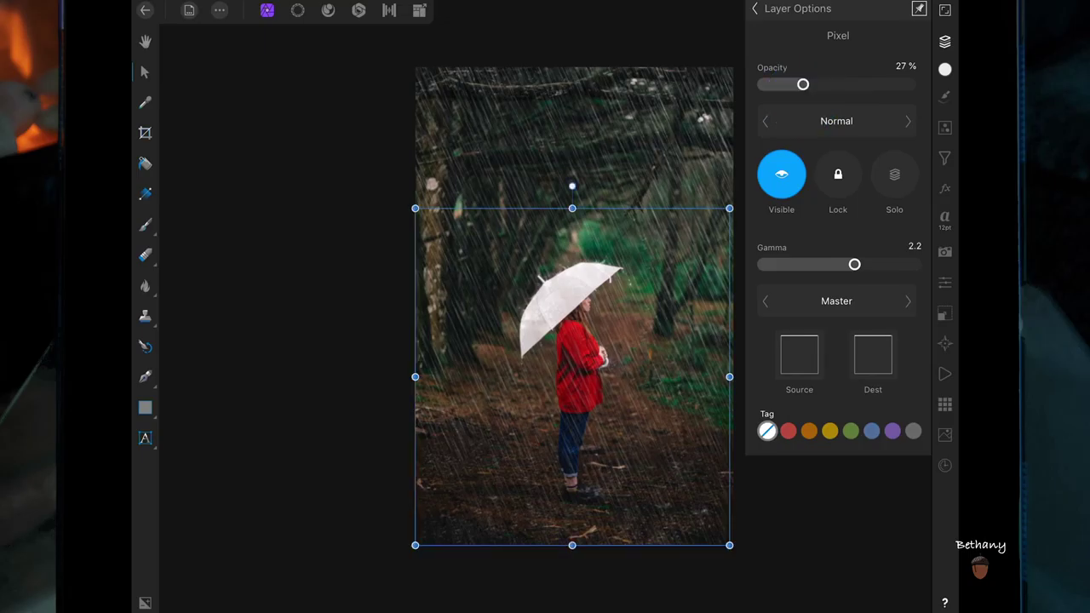
pyautogui.click(754, 8)
pyautogui.click(944, 41)
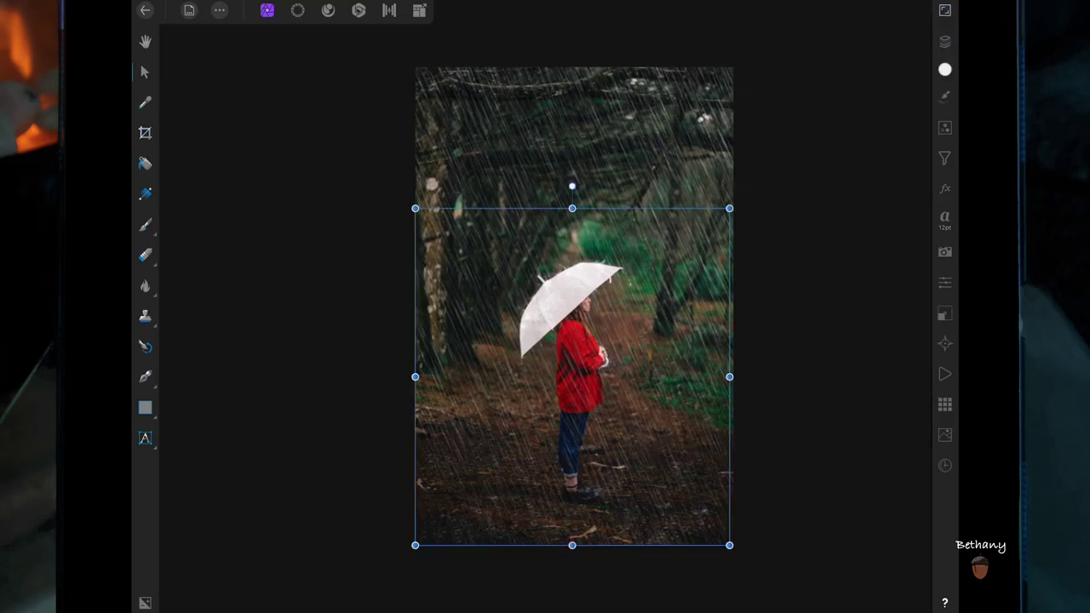